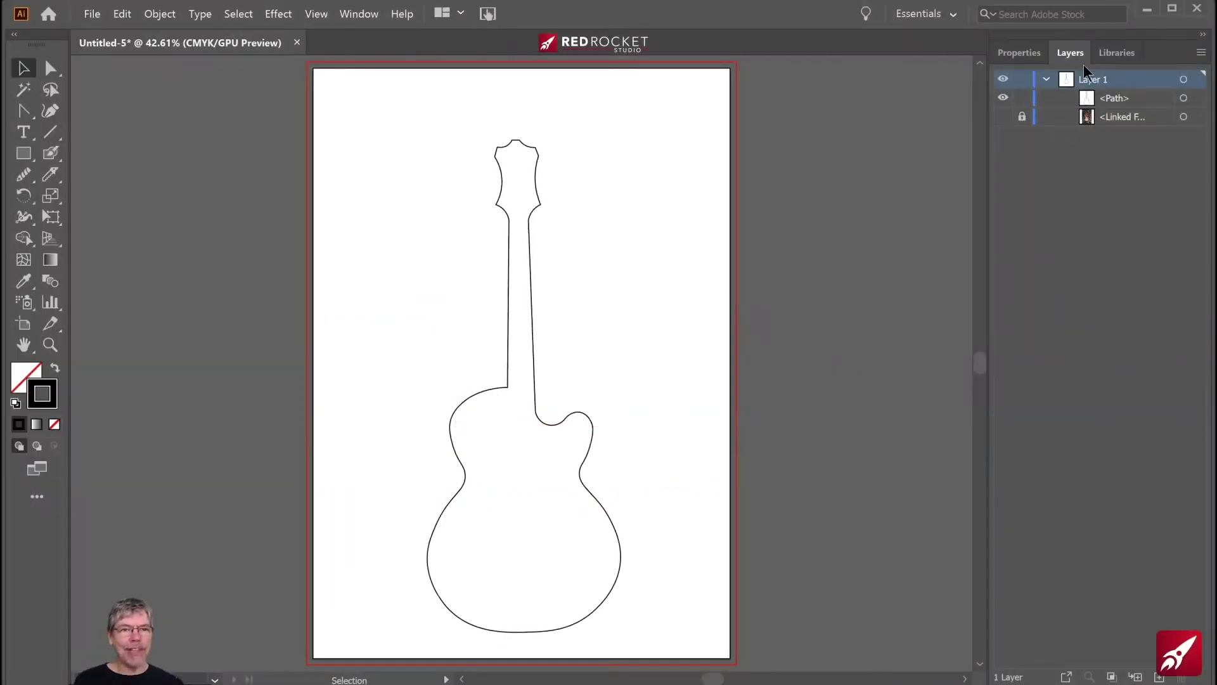
- Make the linked guitar photo layer visible beneath the guitar outline
left_click(1003, 117)
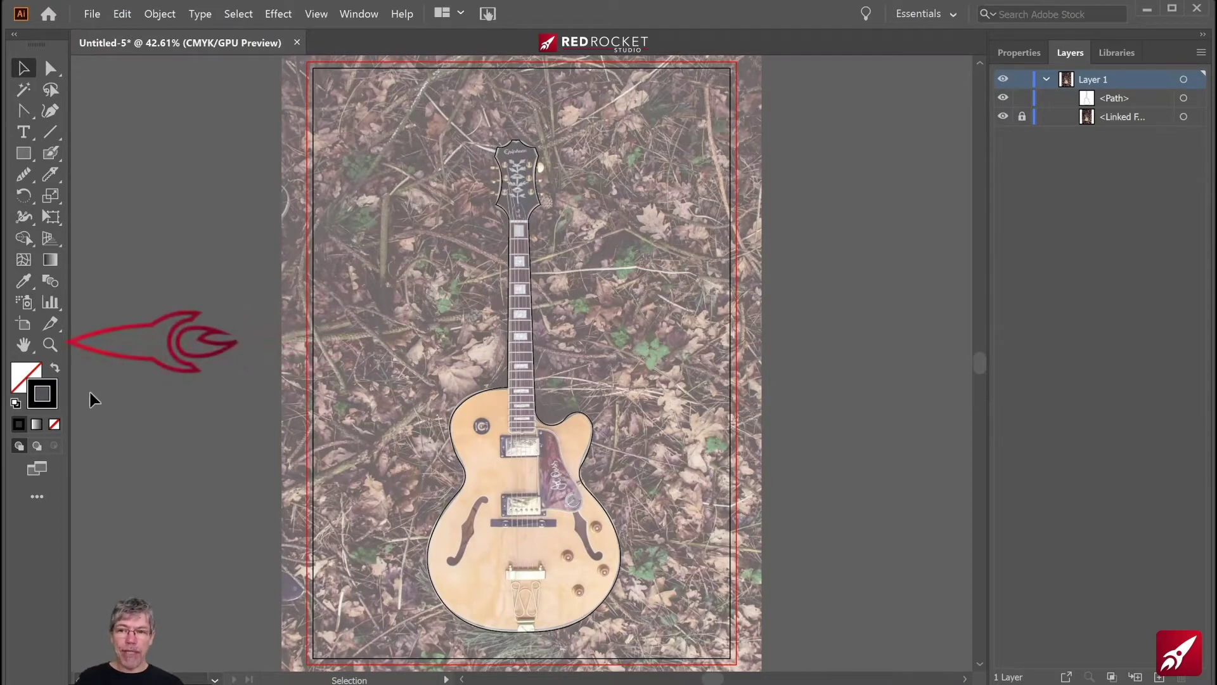
left_click(50, 344)
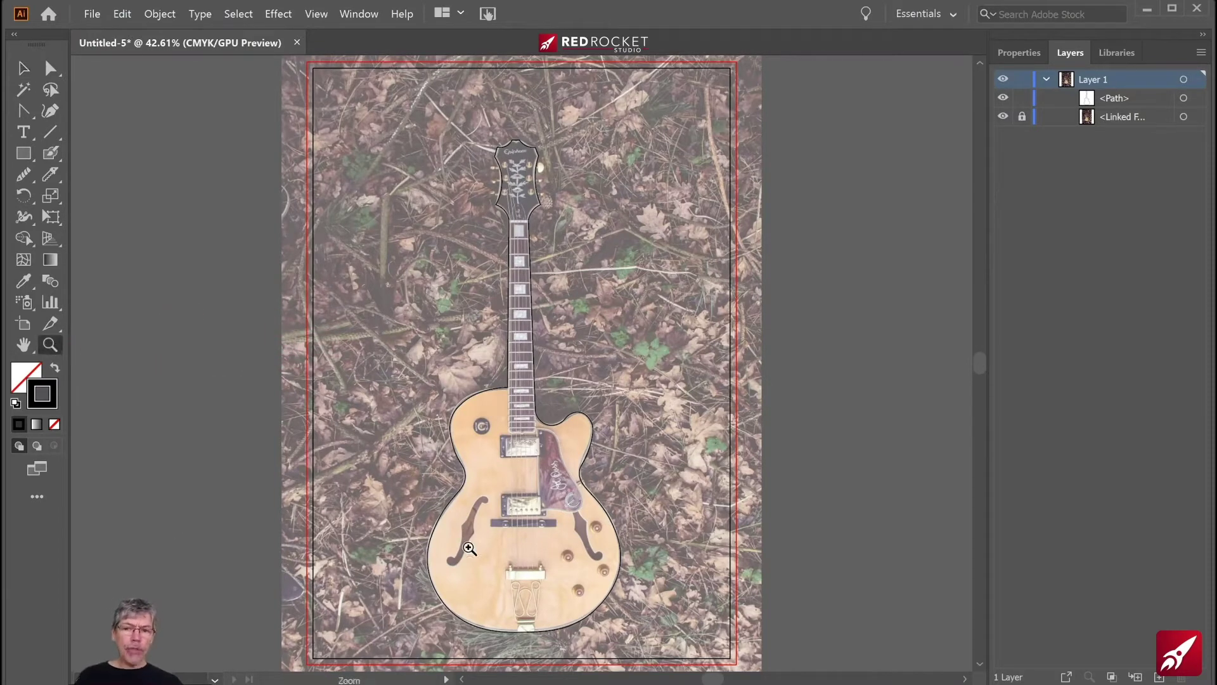
- Zoom and pan in close on the guitar body's f-hole, with the Pen Tool ready
left_click_drag(442, 501, 599, 581)
left_click(584, 562)
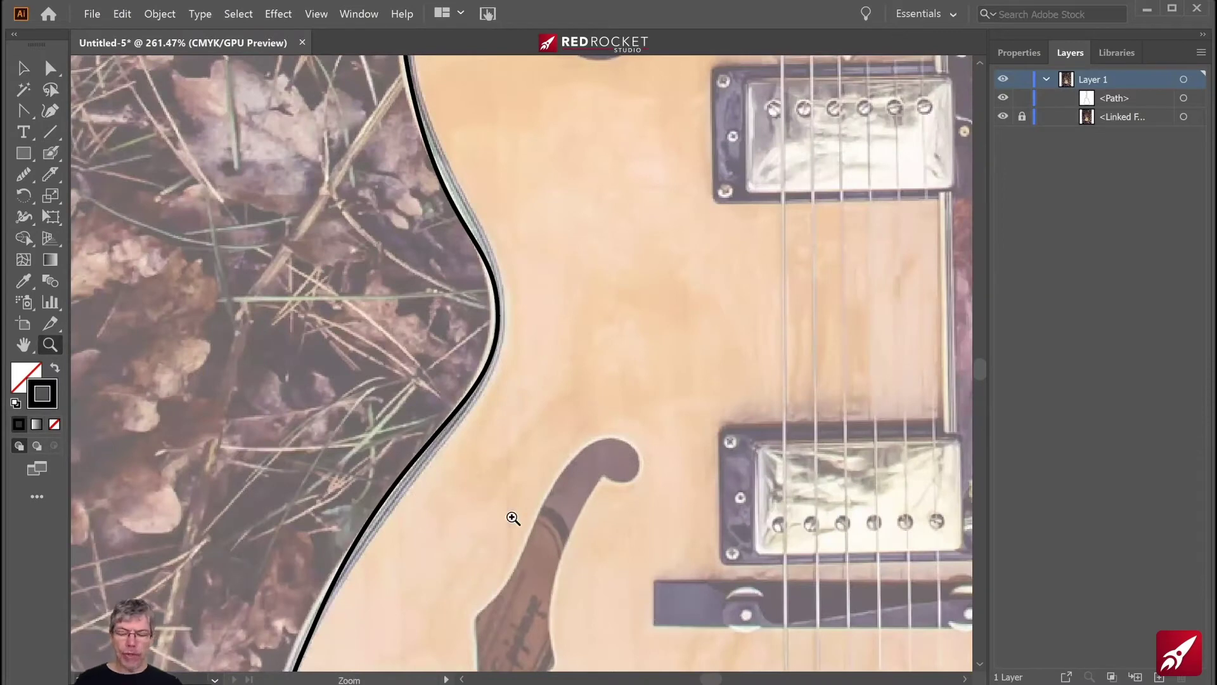
left_click(24, 67)
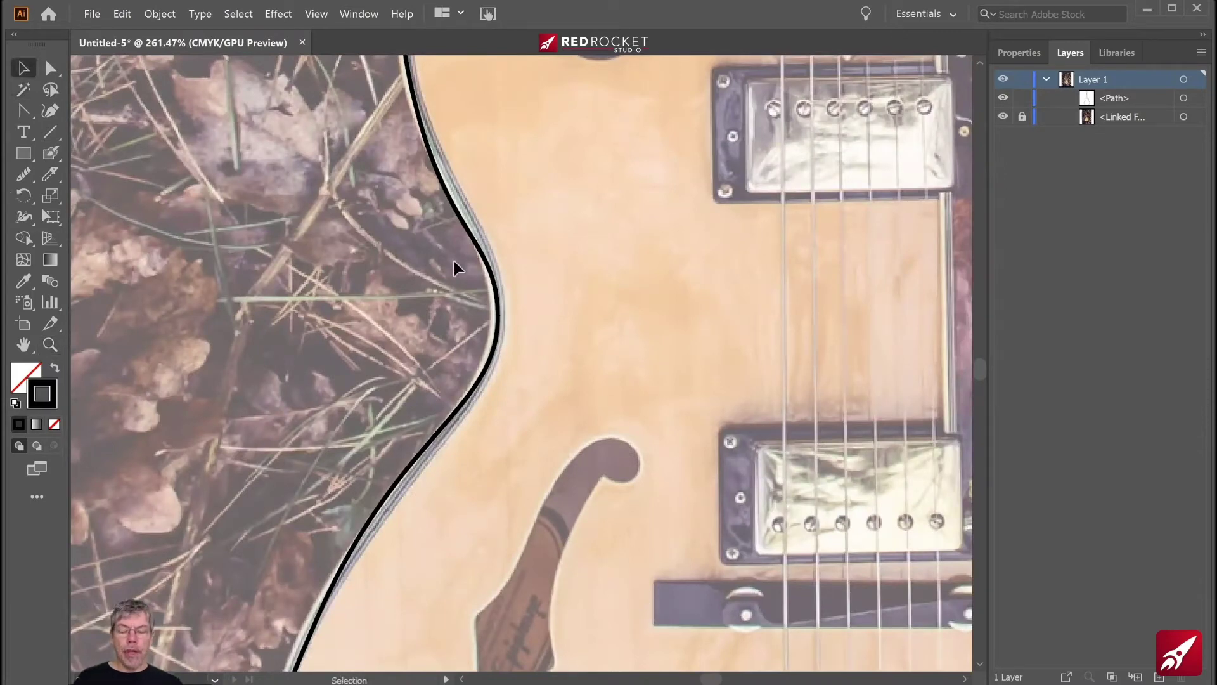
key("space")
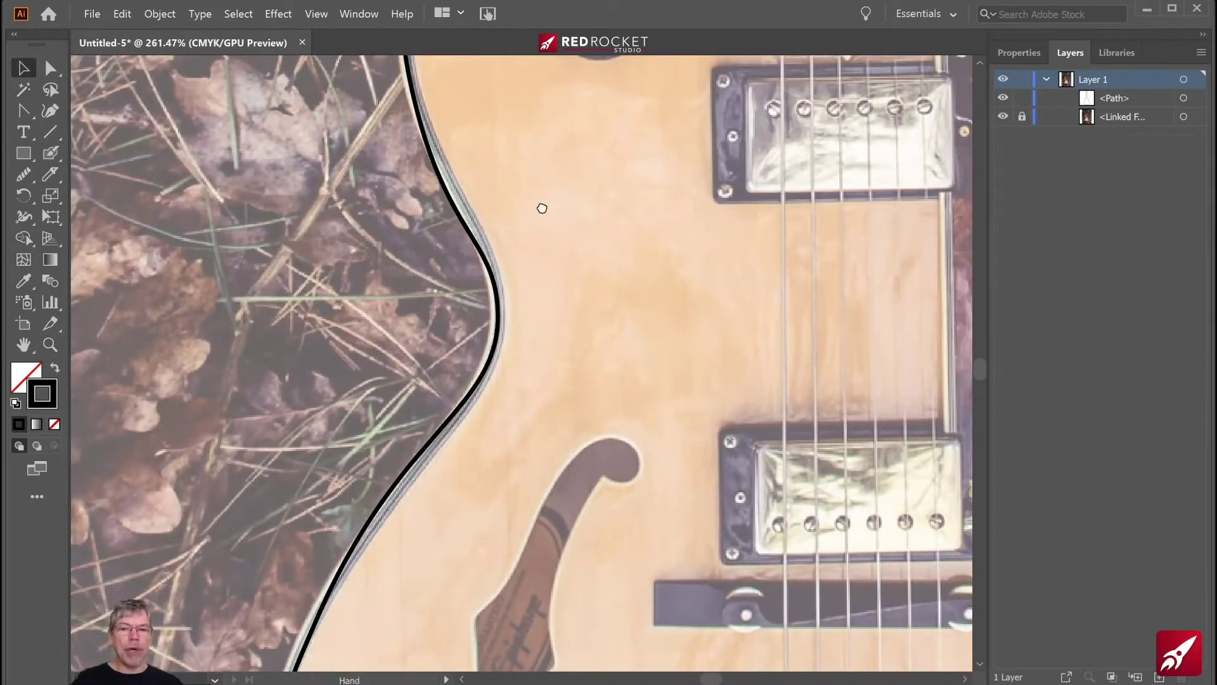
scroll(583, 341, "down", 4)
left_click_drag(582, 342, 617, 314)
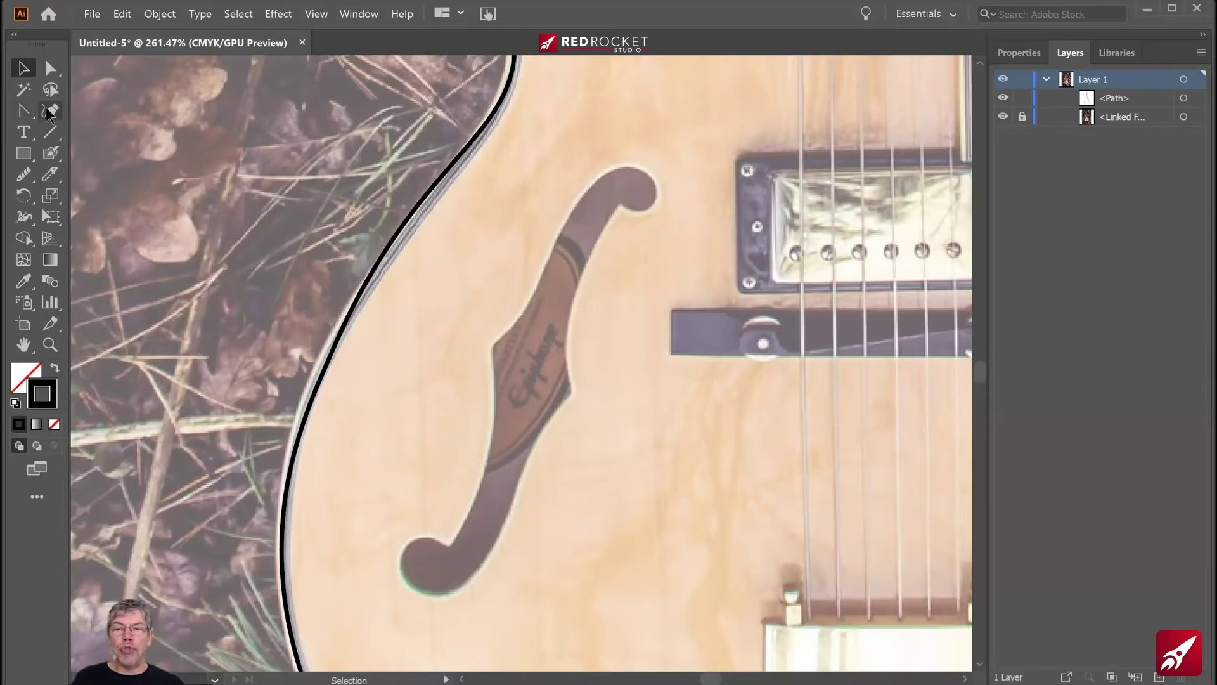
left_click(24, 111)
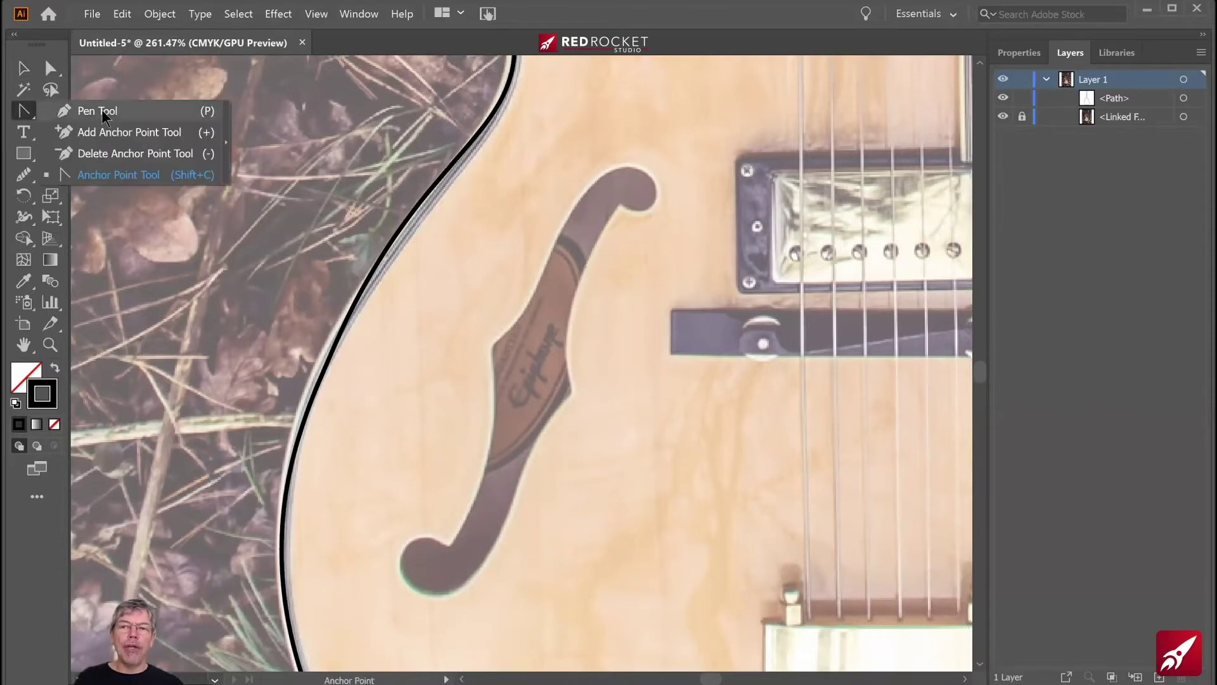
left_click(101, 110)
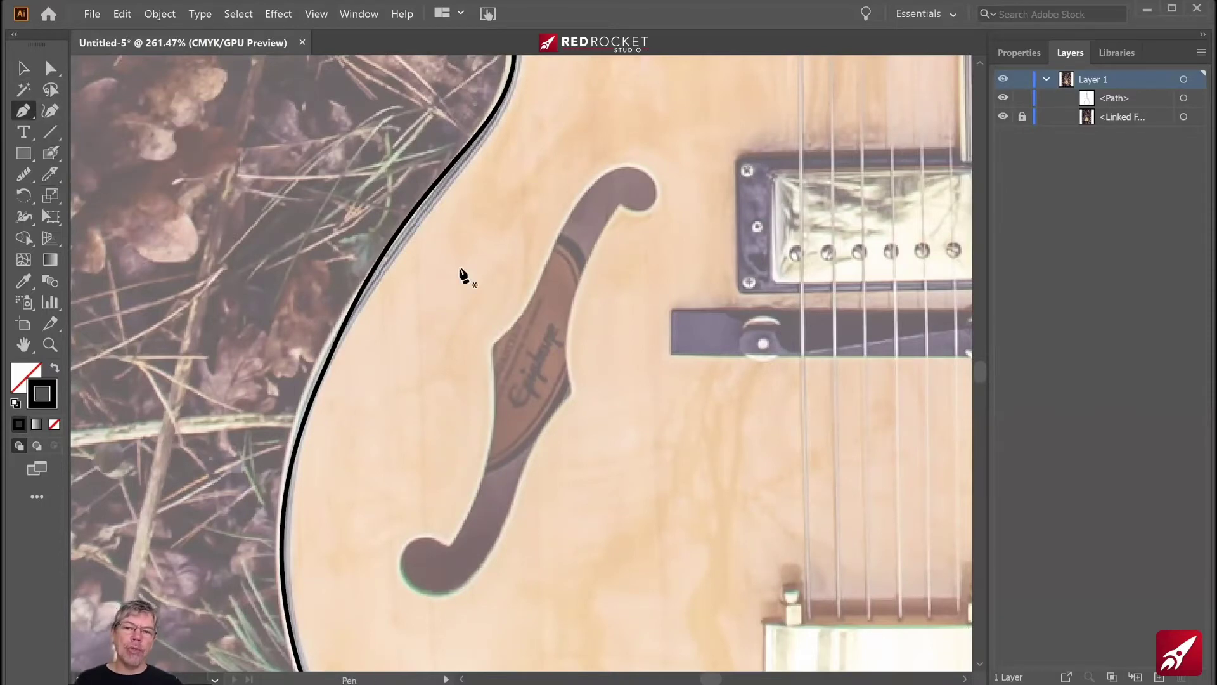
- Trace the f-hole's upper edge and top curl with Pen anchors
left_click(493, 344)
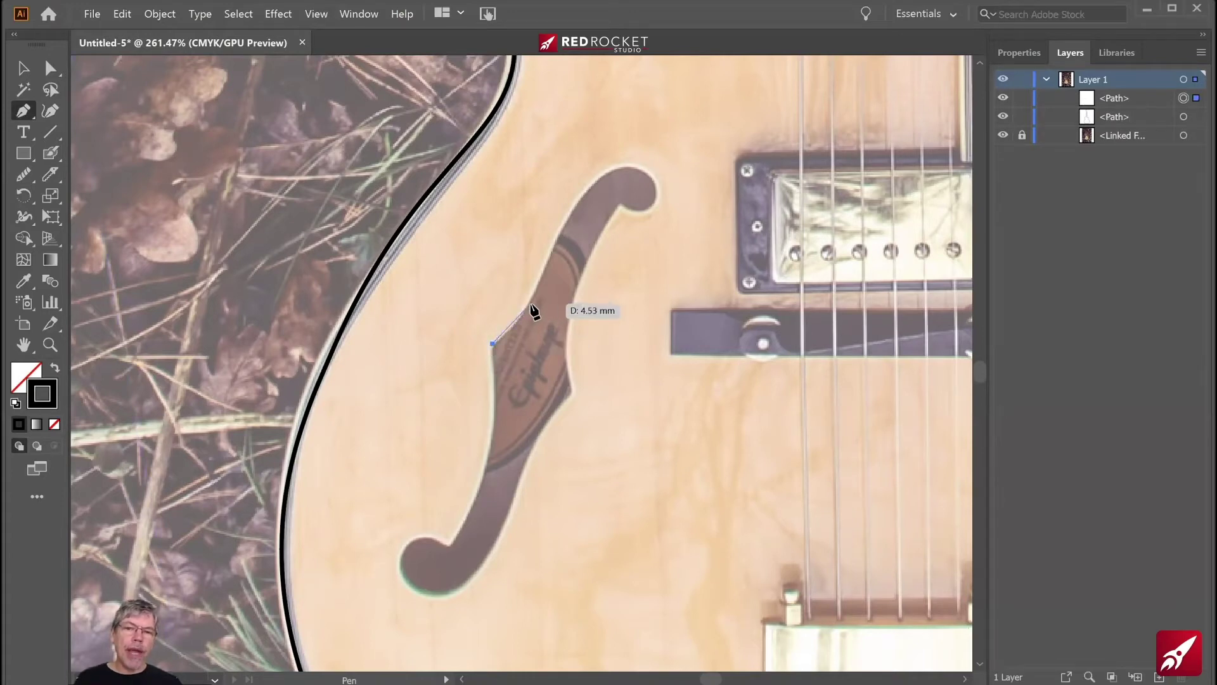
left_click_drag(530, 304, 543, 277)
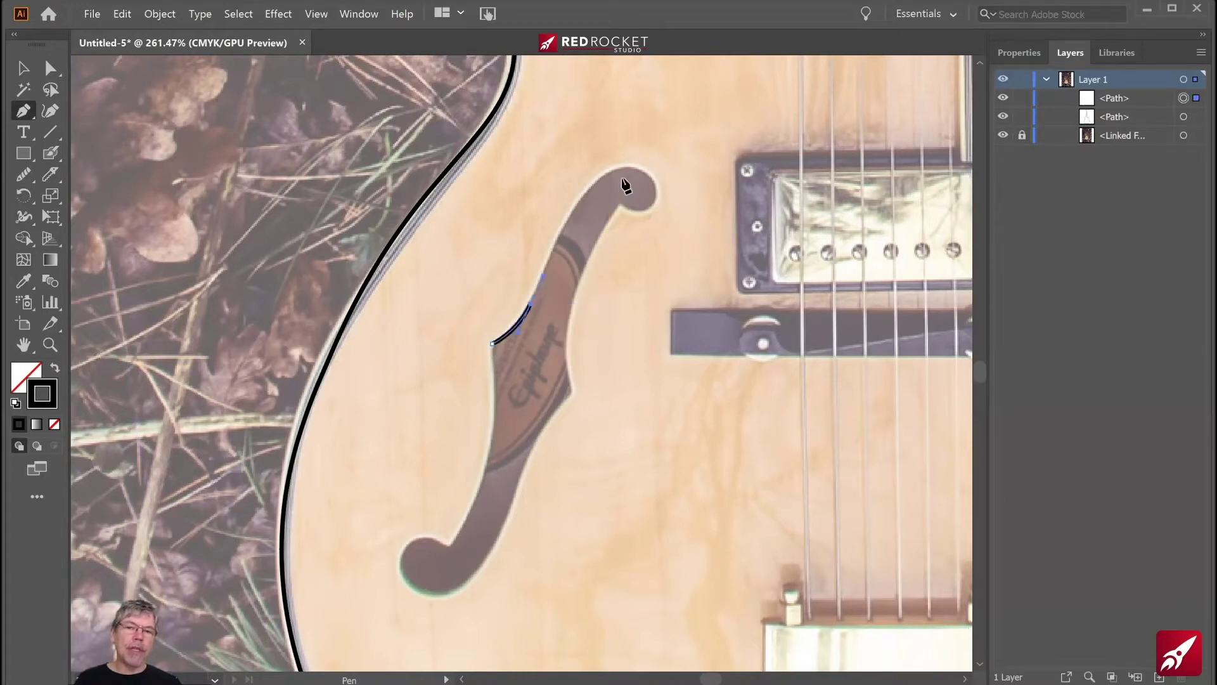
left_click_drag(630, 165, 673, 171)
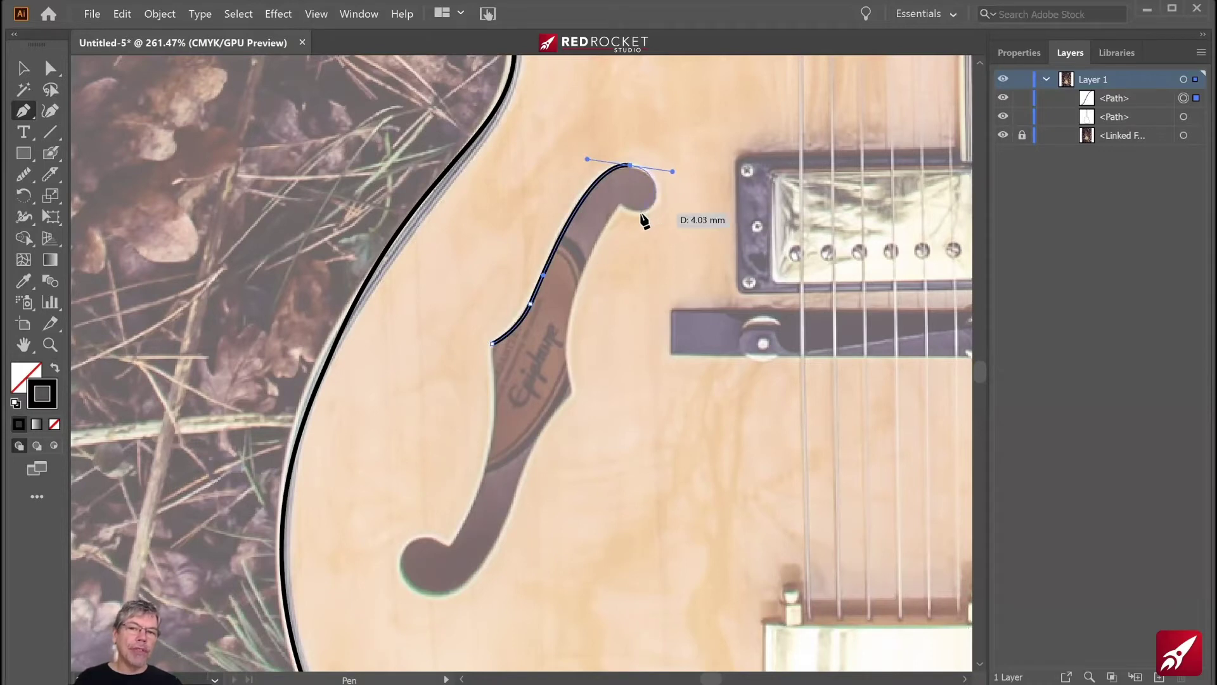
left_click(640, 214)
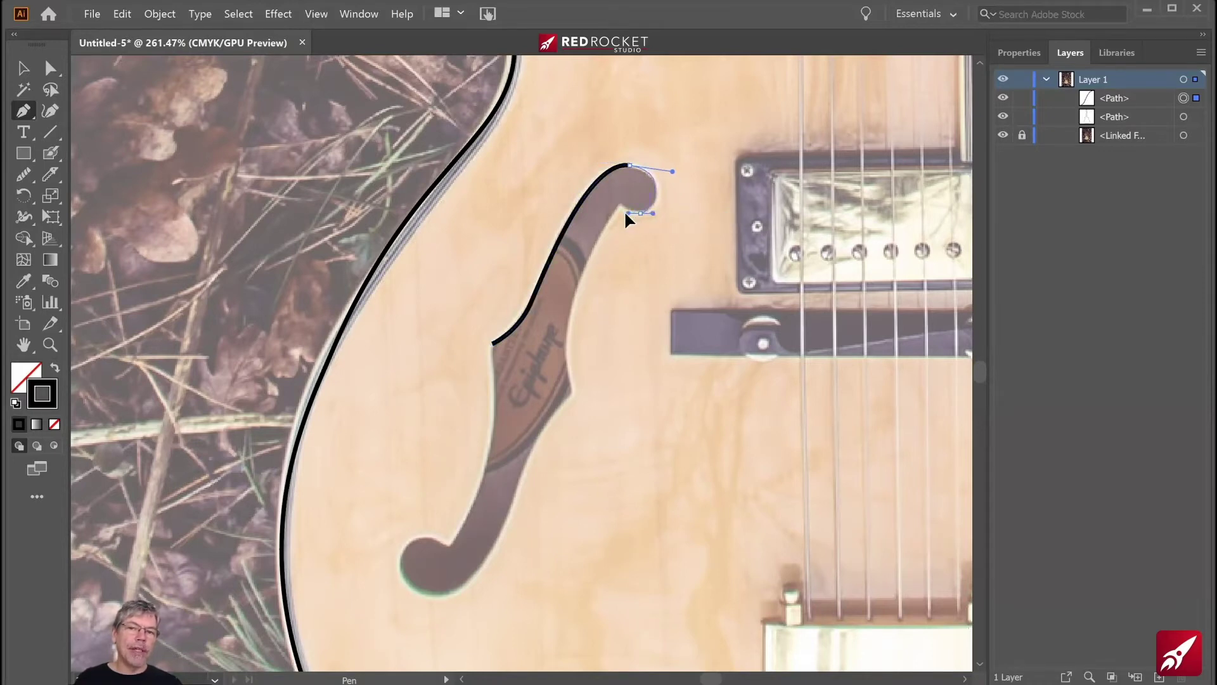
left_click(620, 206)
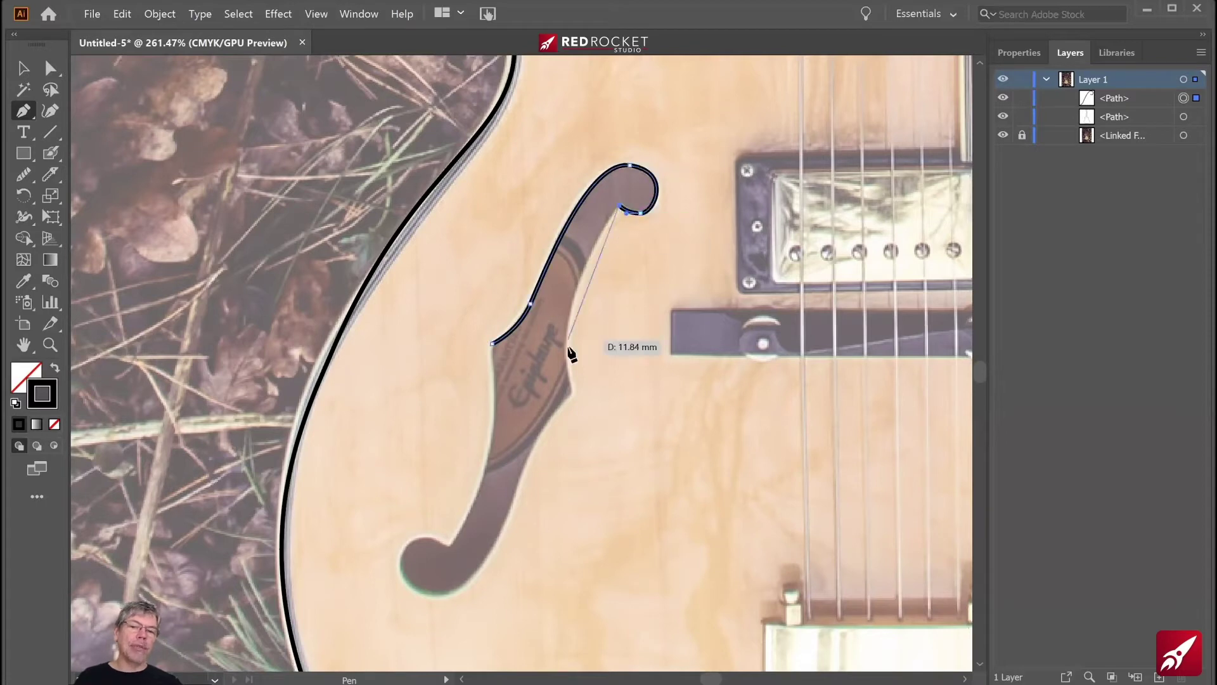
left_click_drag(575, 389, 606, 473)
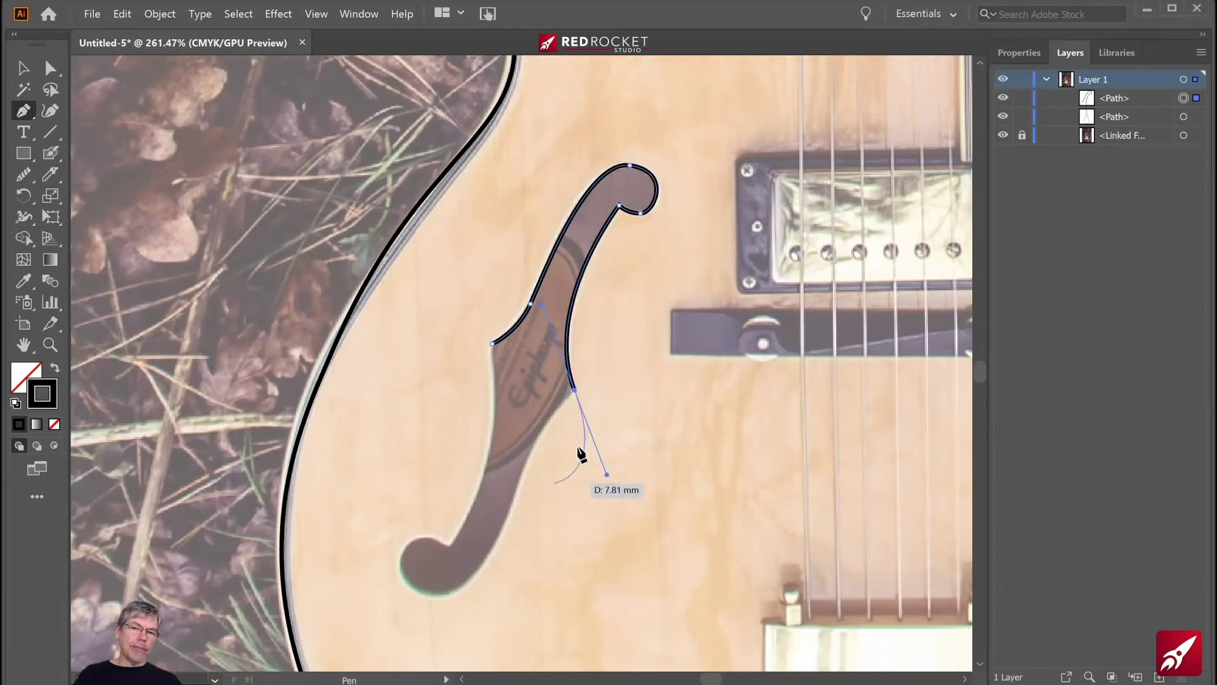
left_click(575, 390)
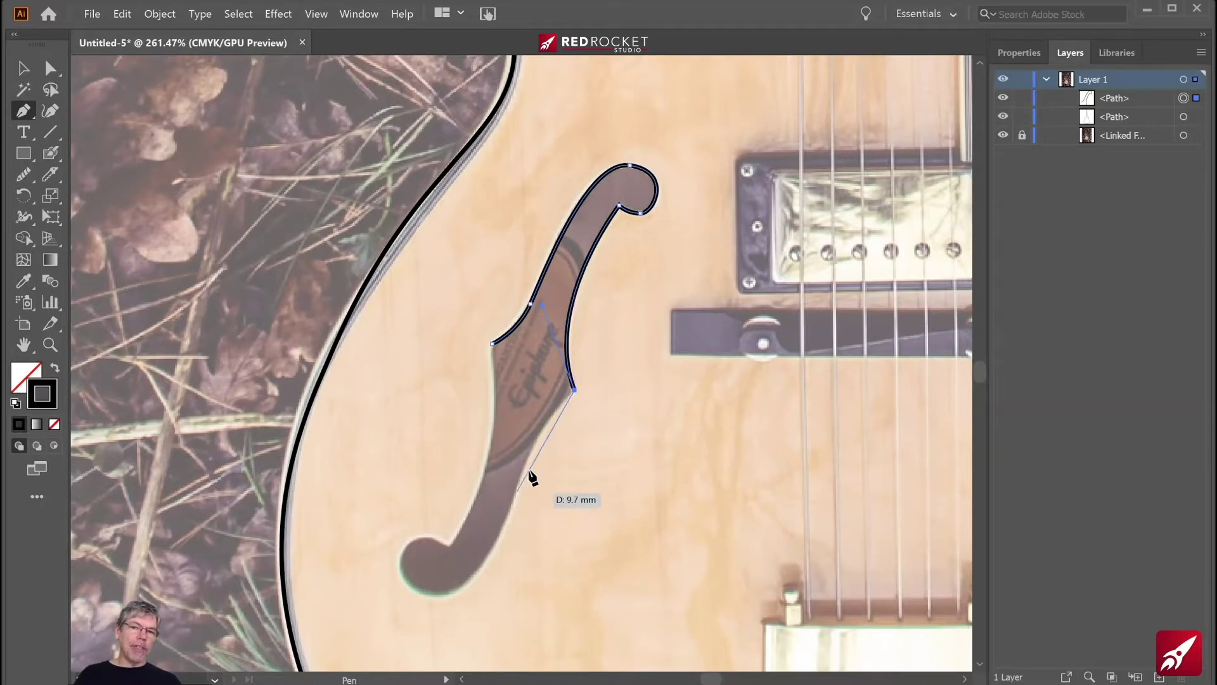
- Continue the f-hole outline around its waist and lower bulb and close the path
left_click(530, 451)
left_click_drag(518, 490, 517, 489)
left_click_drag(424, 595, 365, 578)
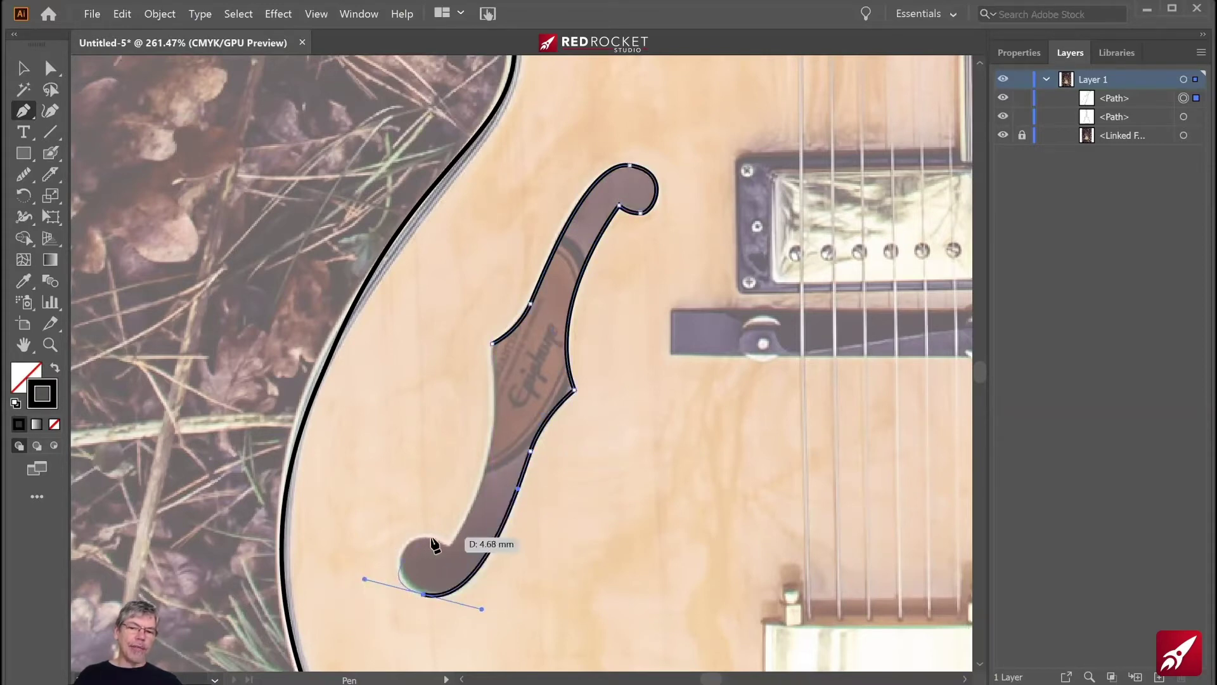
left_click_drag(448, 545, 475, 574)
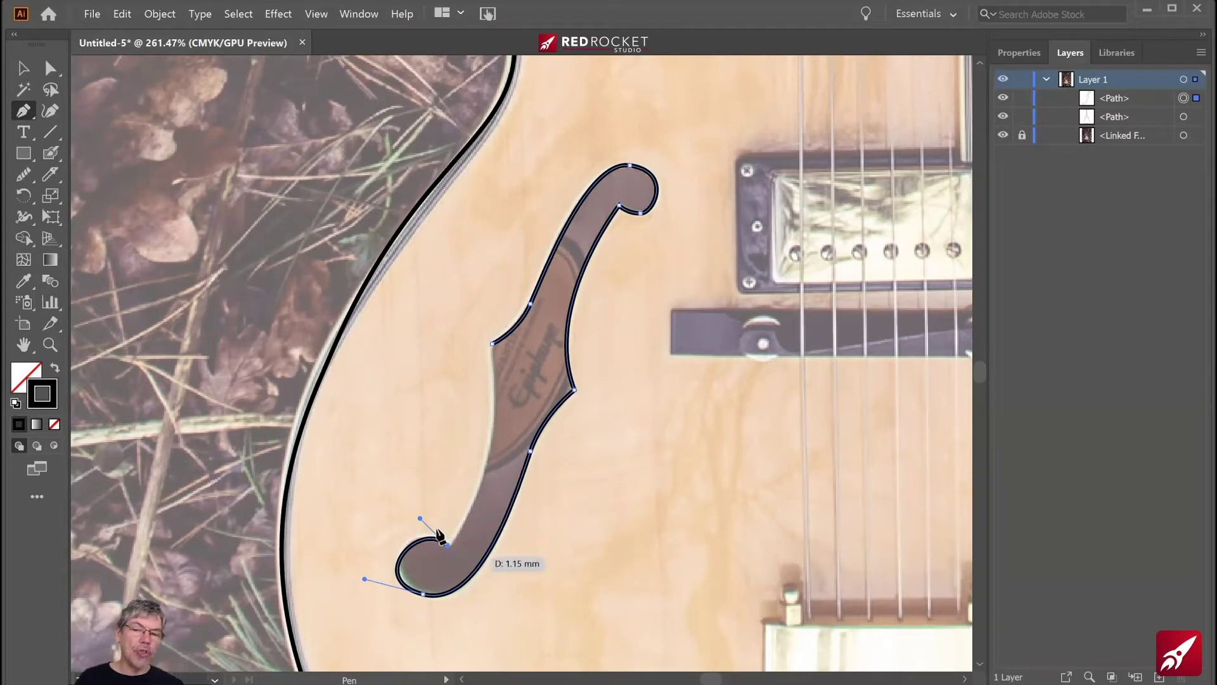
left_click(494, 345)
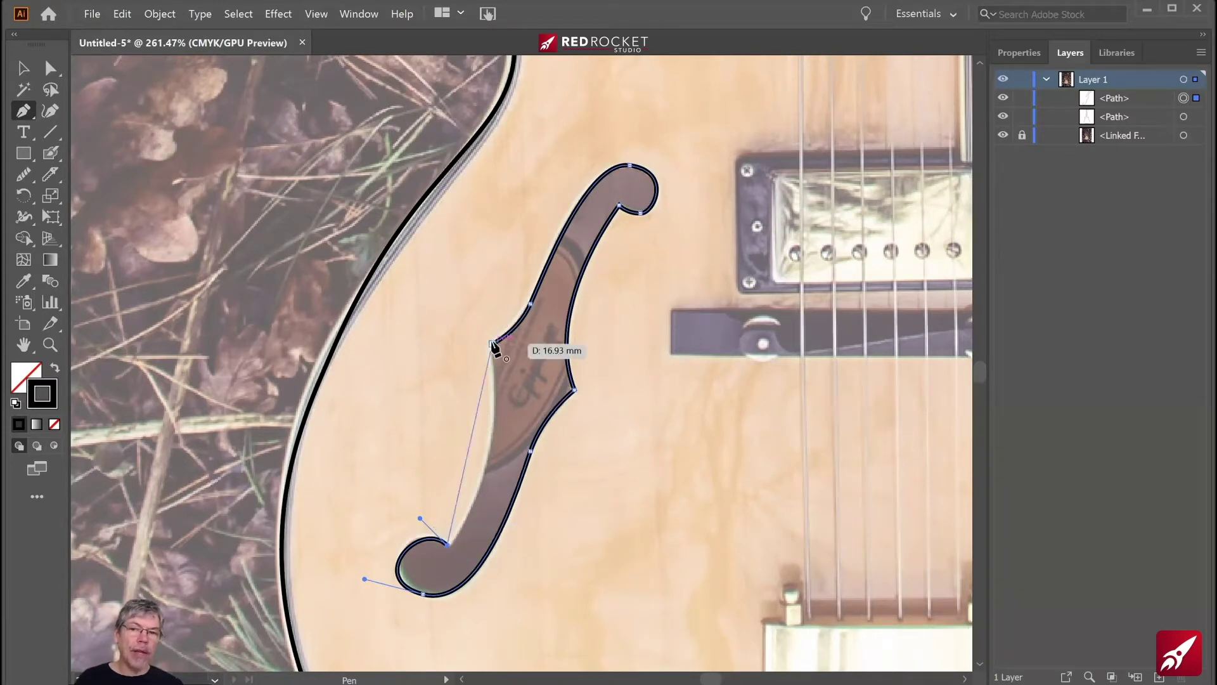
left_click_drag(480, 274, 467, 220)
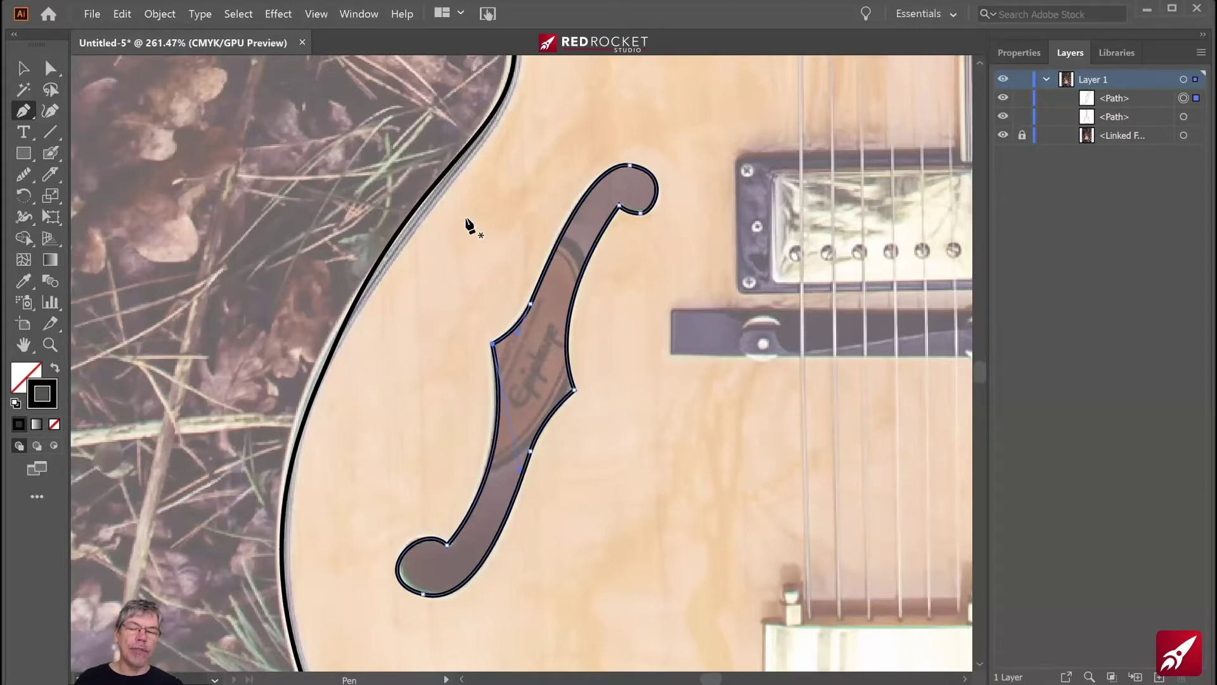
- Adjust the f-hole path's bottom anchor handles to fit the lower curl, then deselect
left_click(50, 68)
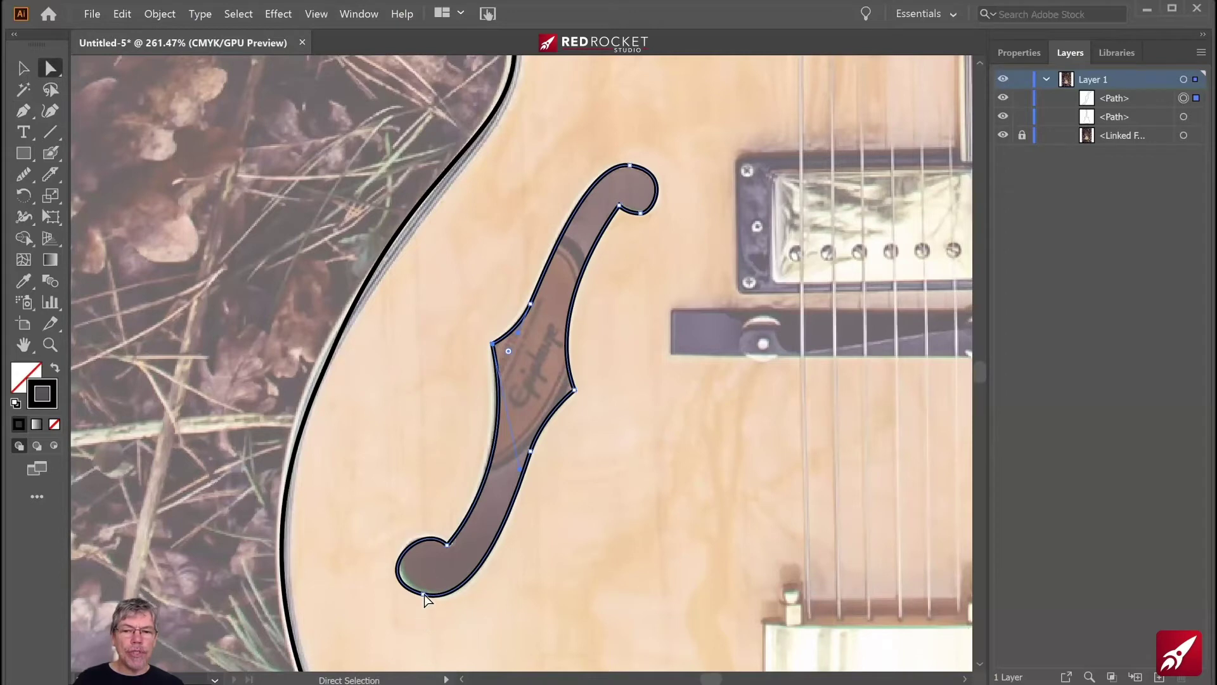
left_click(423, 594)
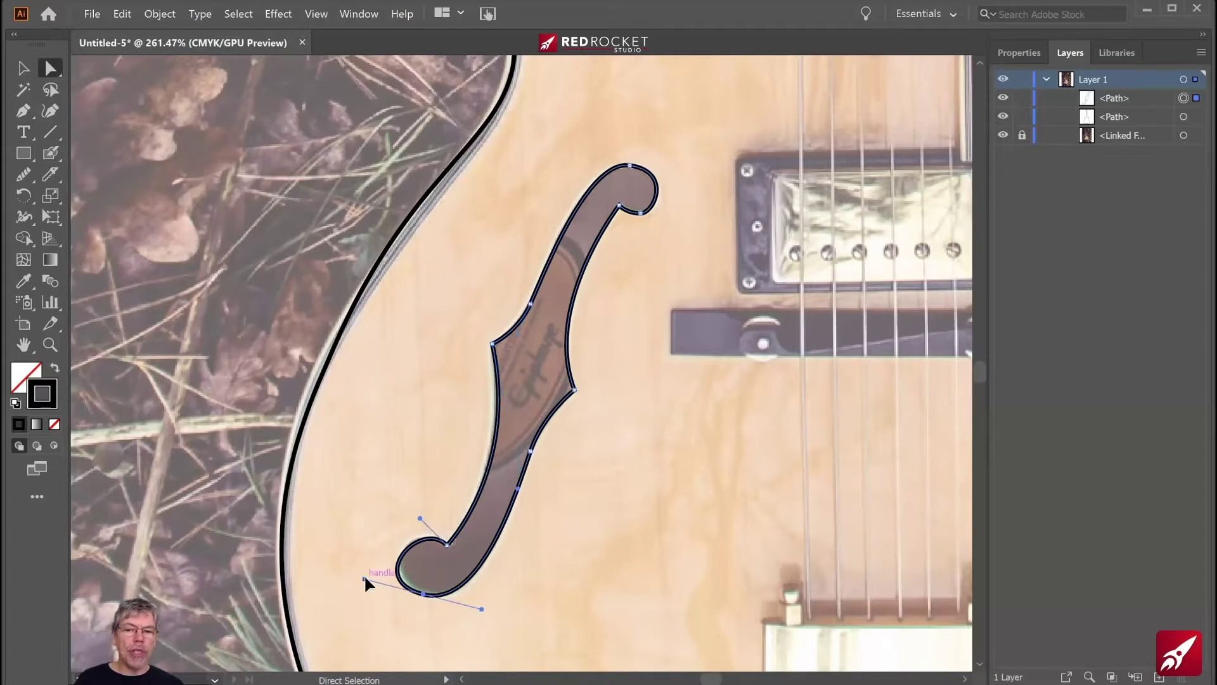
mouse_move(370, 579)
left_mouse_down()
mouse_move(383, 583)
mouse_move(386, 569)
mouse_move(374, 571)
left_mouse_up()
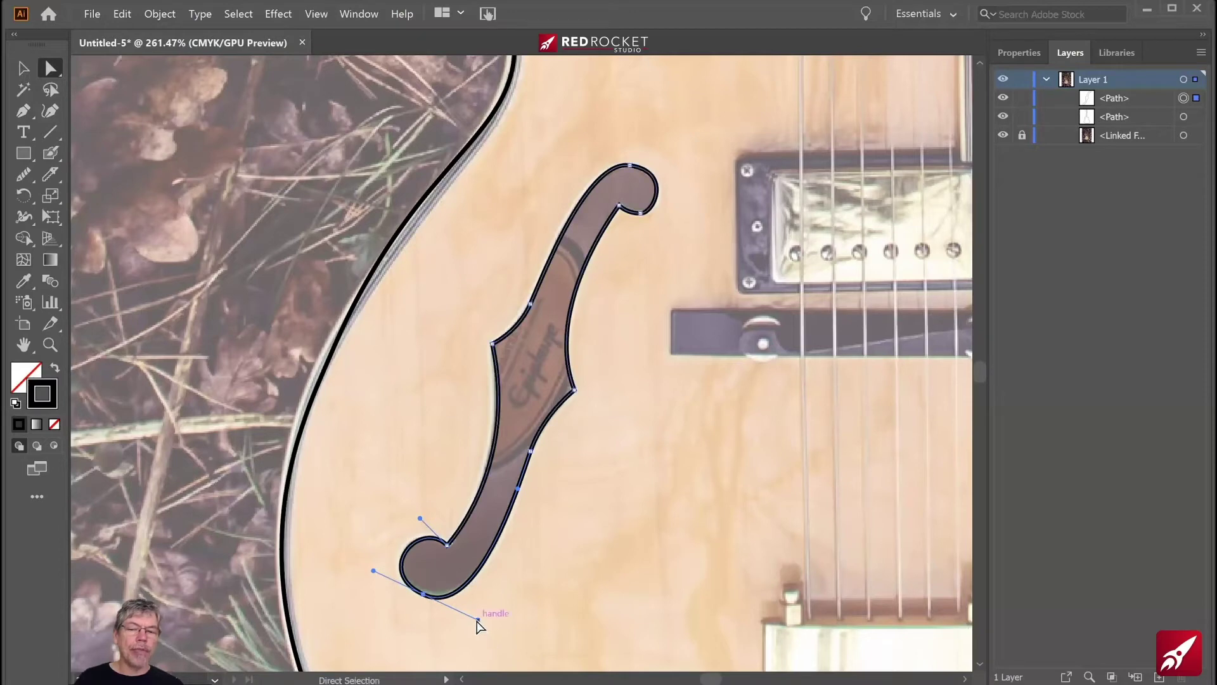
left_click_drag(477, 619, 471, 618)
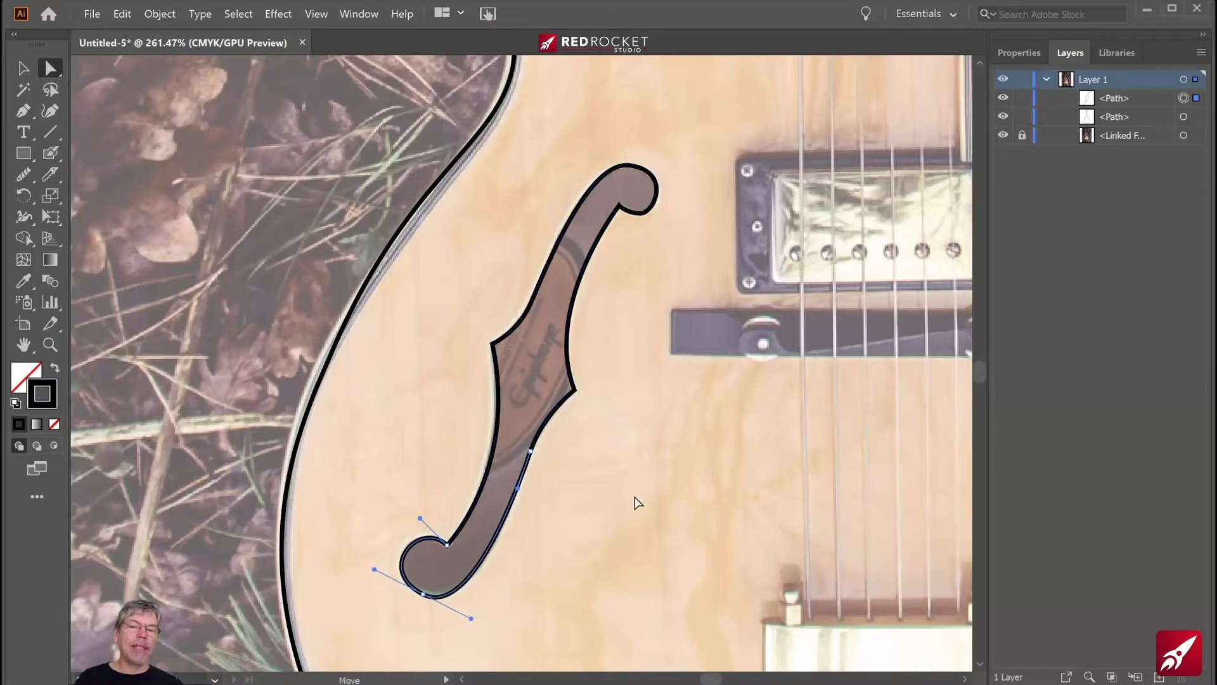
left_click(24, 68)
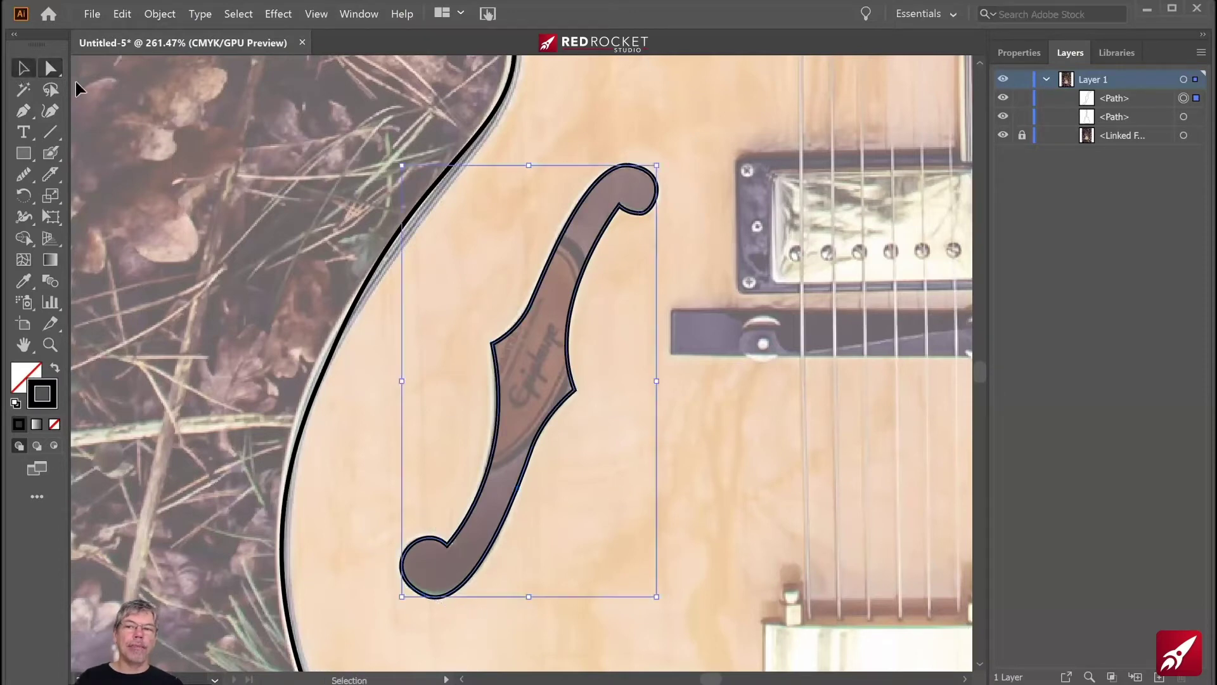
left_click(241, 171)
- Pan the view over the pickups and tortoiseshell pickguard, with the Pen tool ready
key("space")
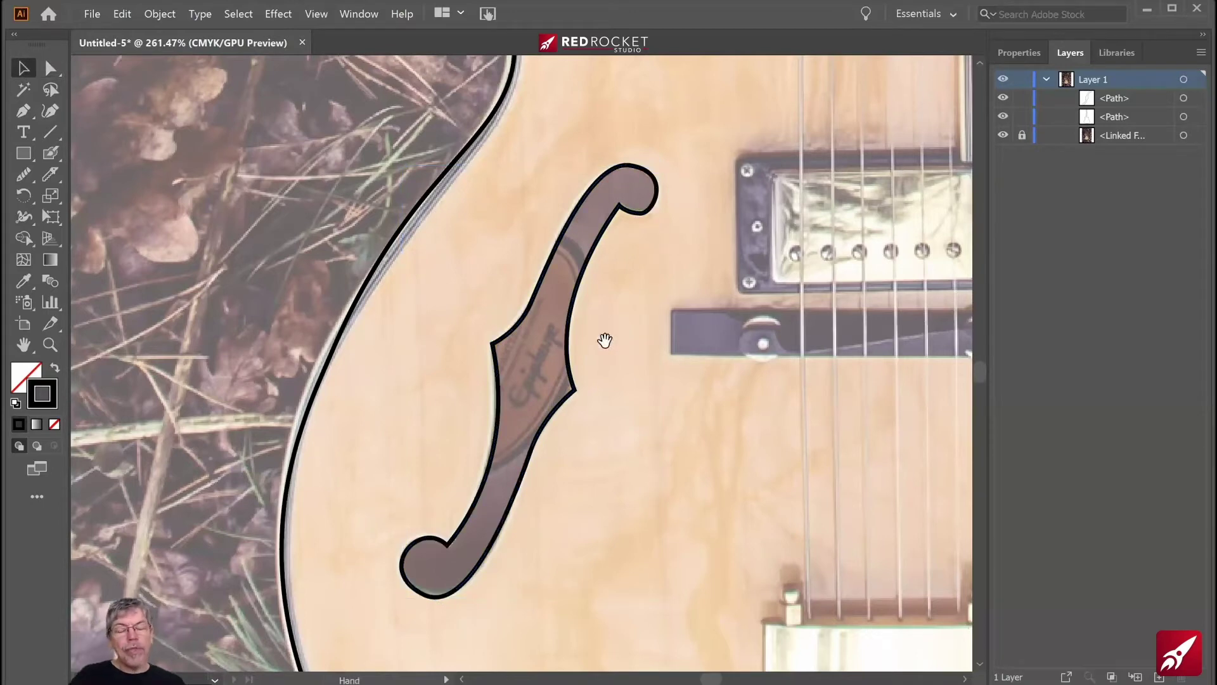
left_click_drag(574, 452, 364, 636)
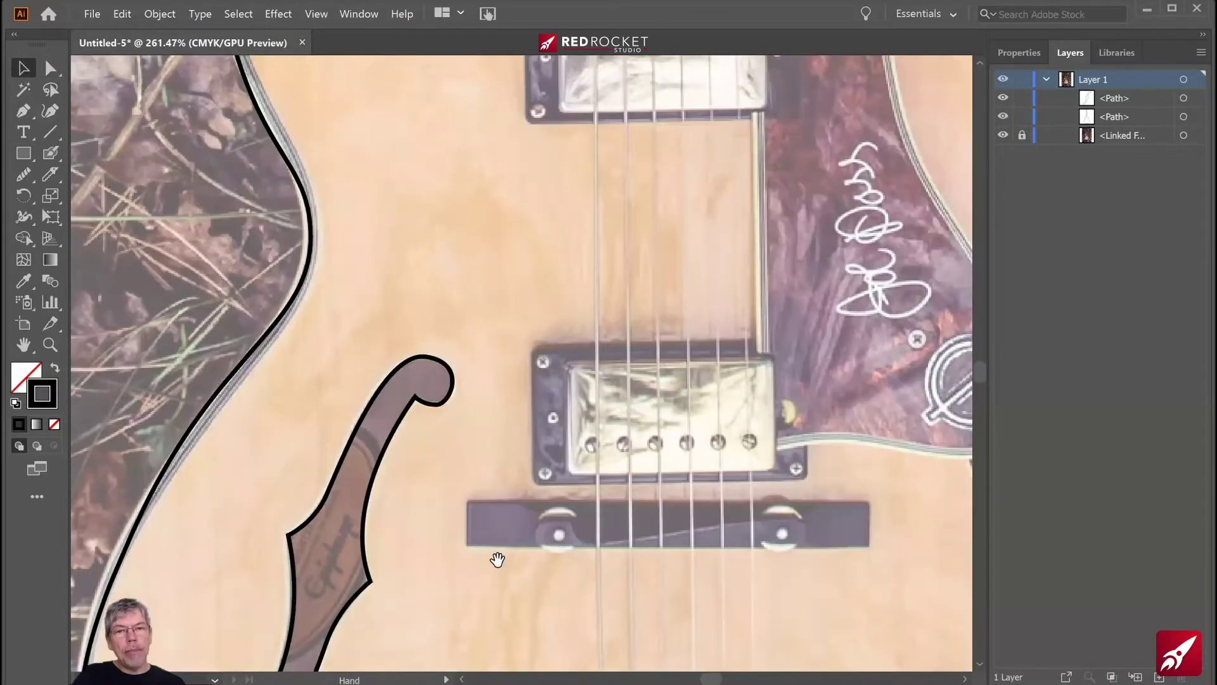
left_click_drag(491, 447, 453, 552)
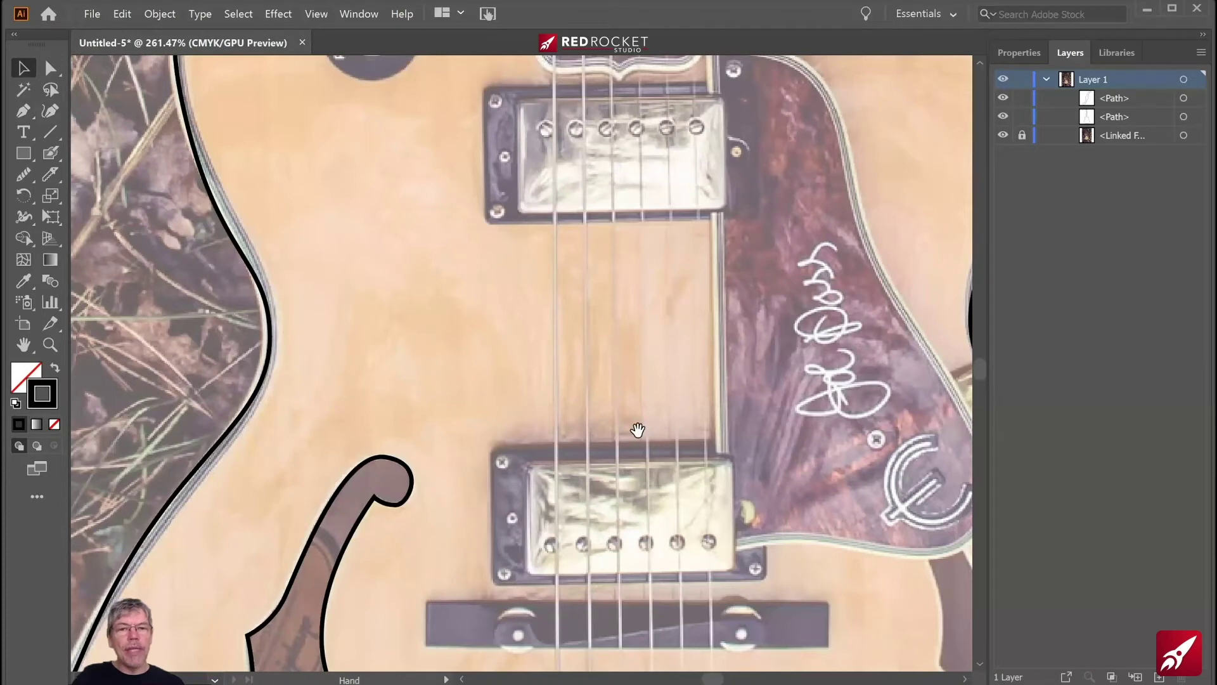
left_click_drag(545, 452, 466, 485)
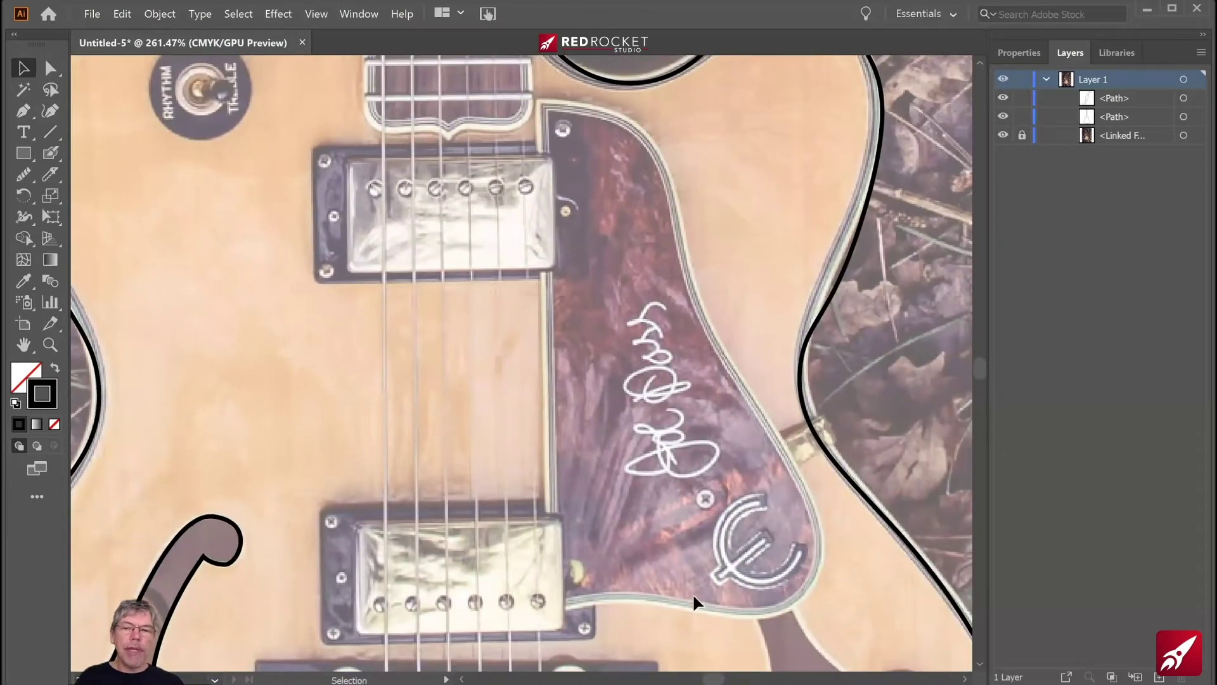
left_click(22, 111)
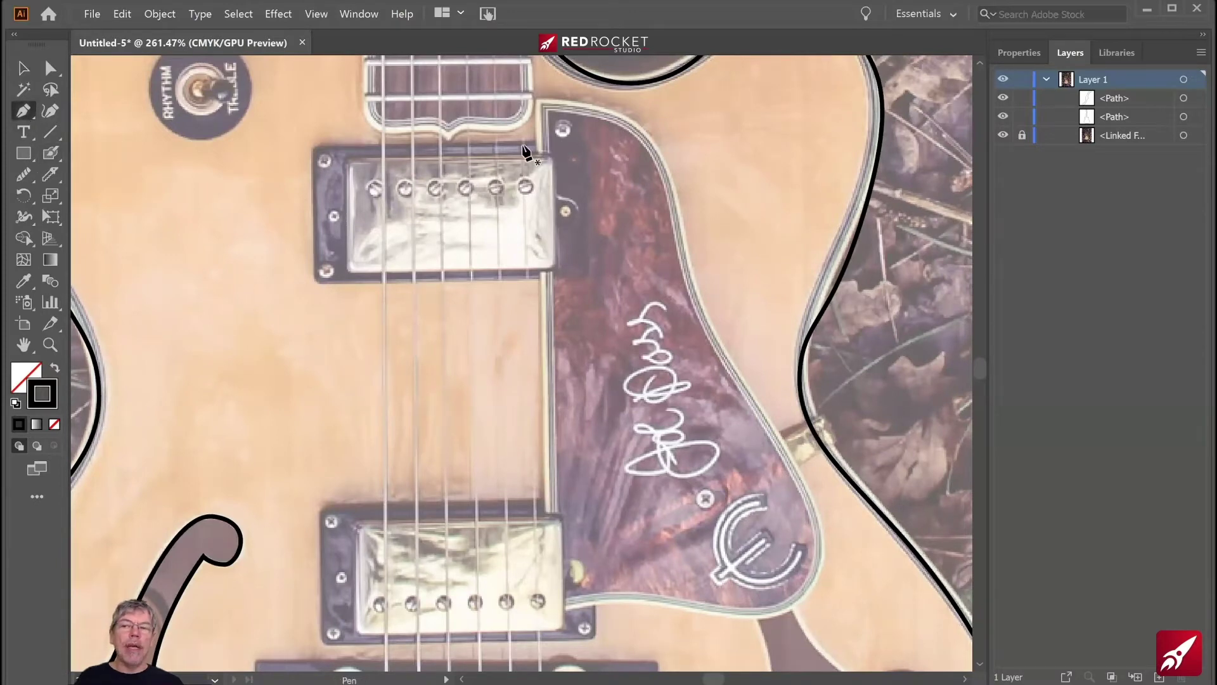
- Trace the pickguard's curved edges with Pen anchors, close the outline and deselect
left_click(537, 100)
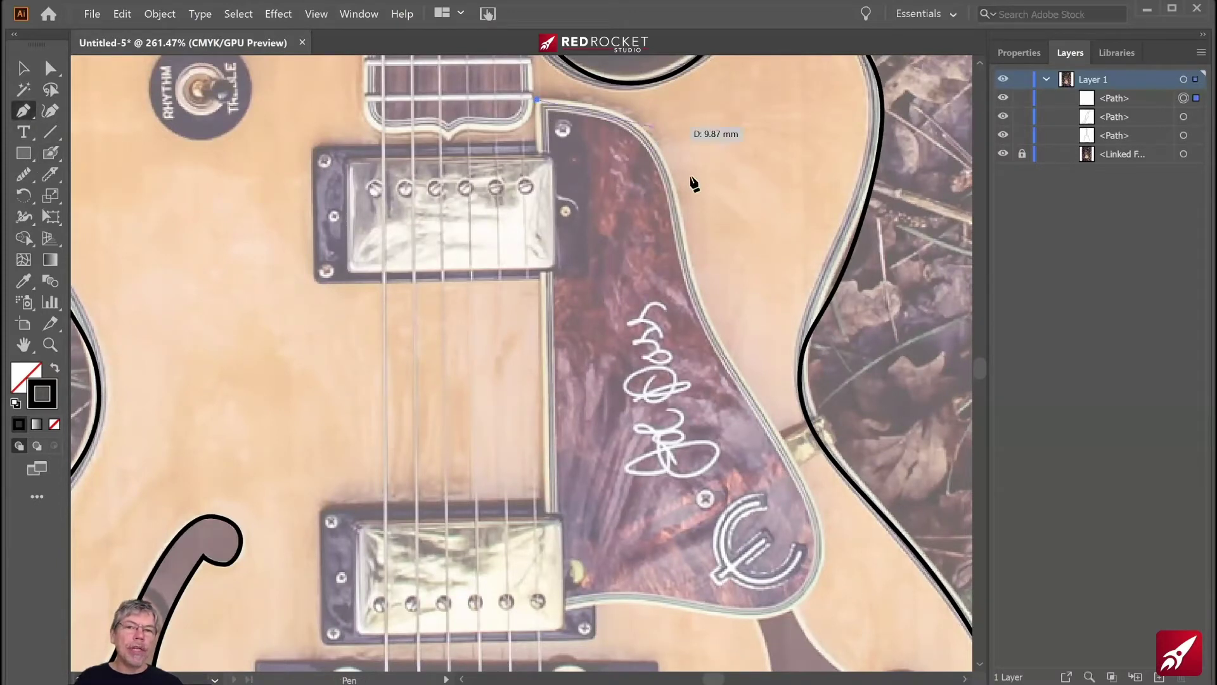
left_click_drag(675, 211, 703, 327)
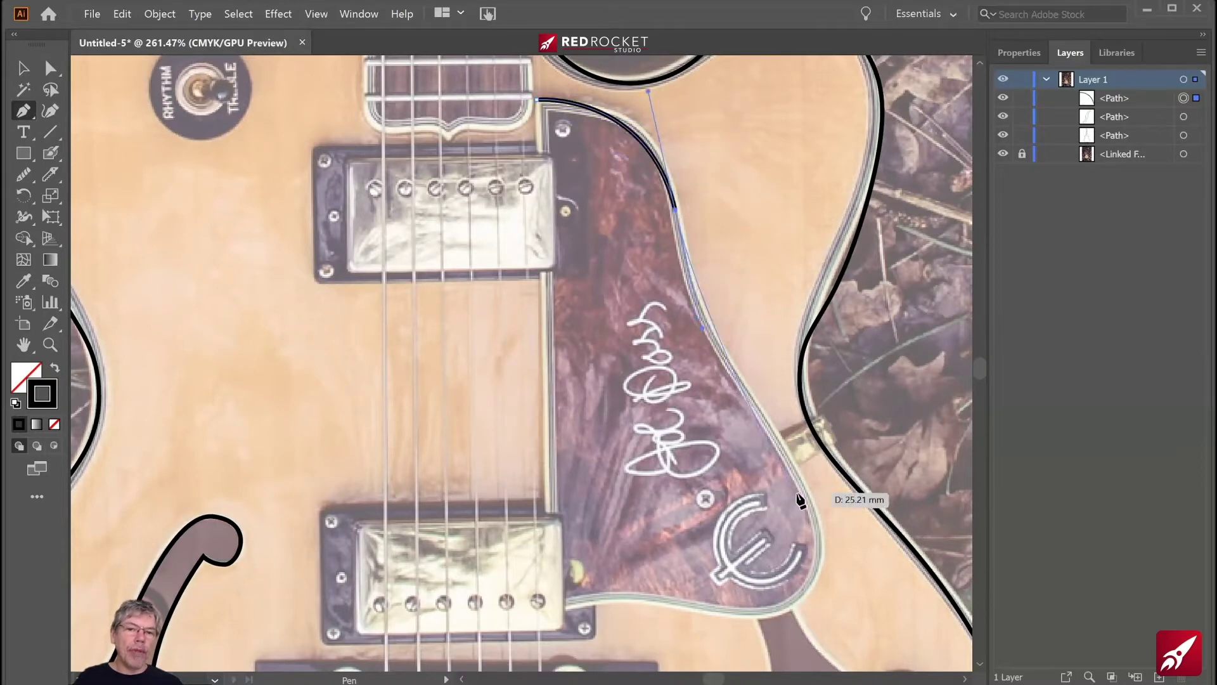
left_click_drag(807, 496, 824, 519)
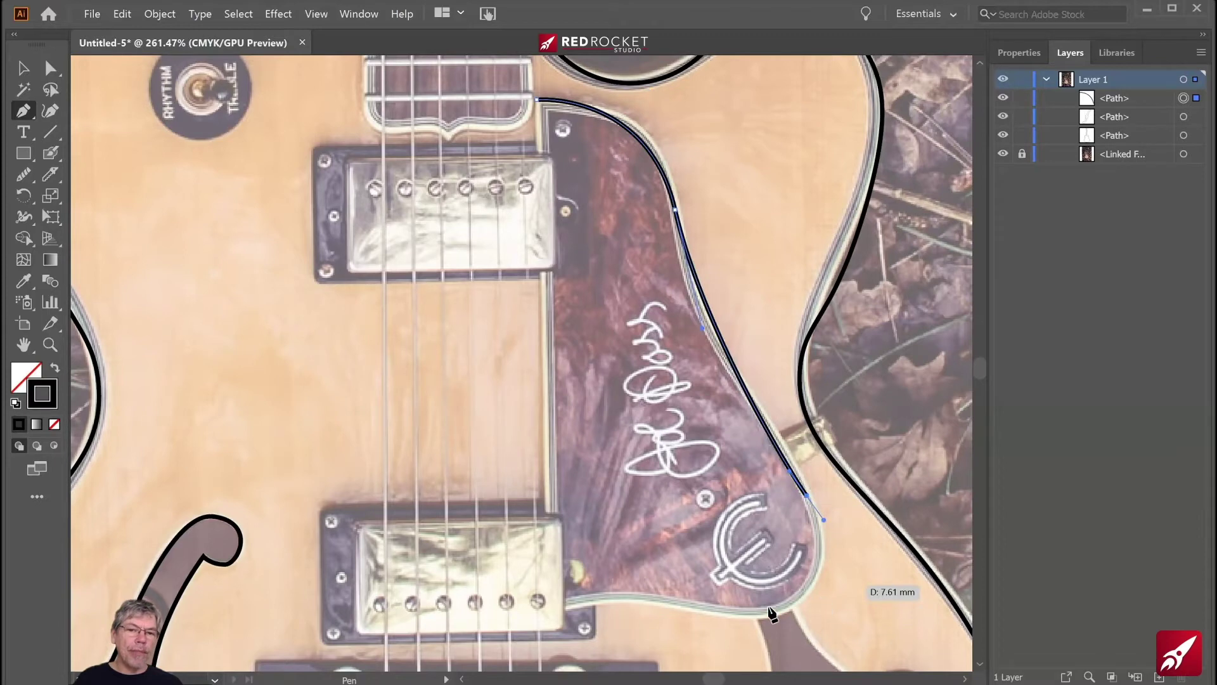
left_click_drag(761, 613, 685, 614)
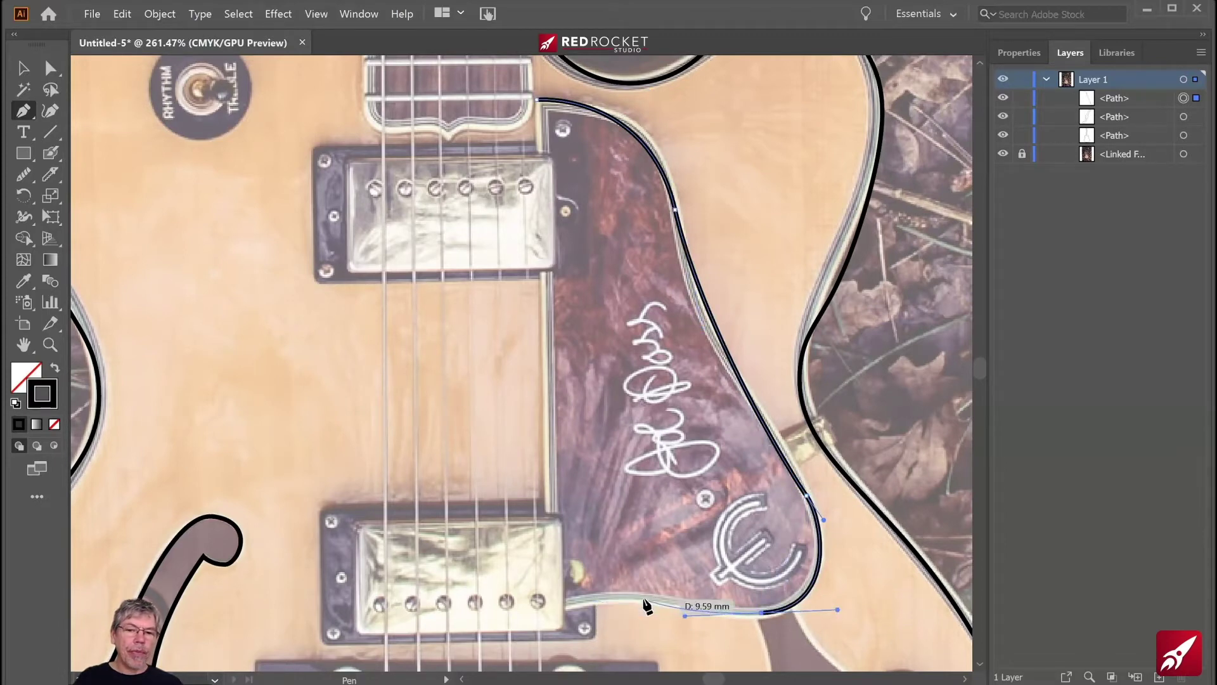
left_click_drag(639, 597, 585, 596)
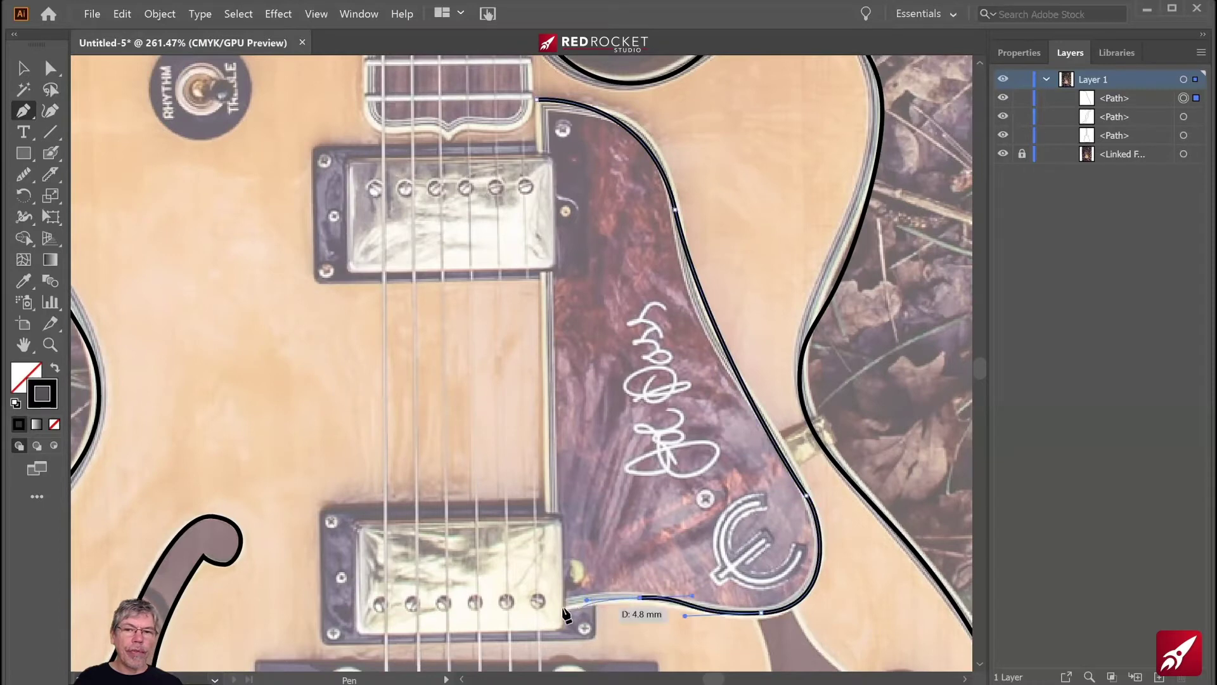
left_click(551, 606)
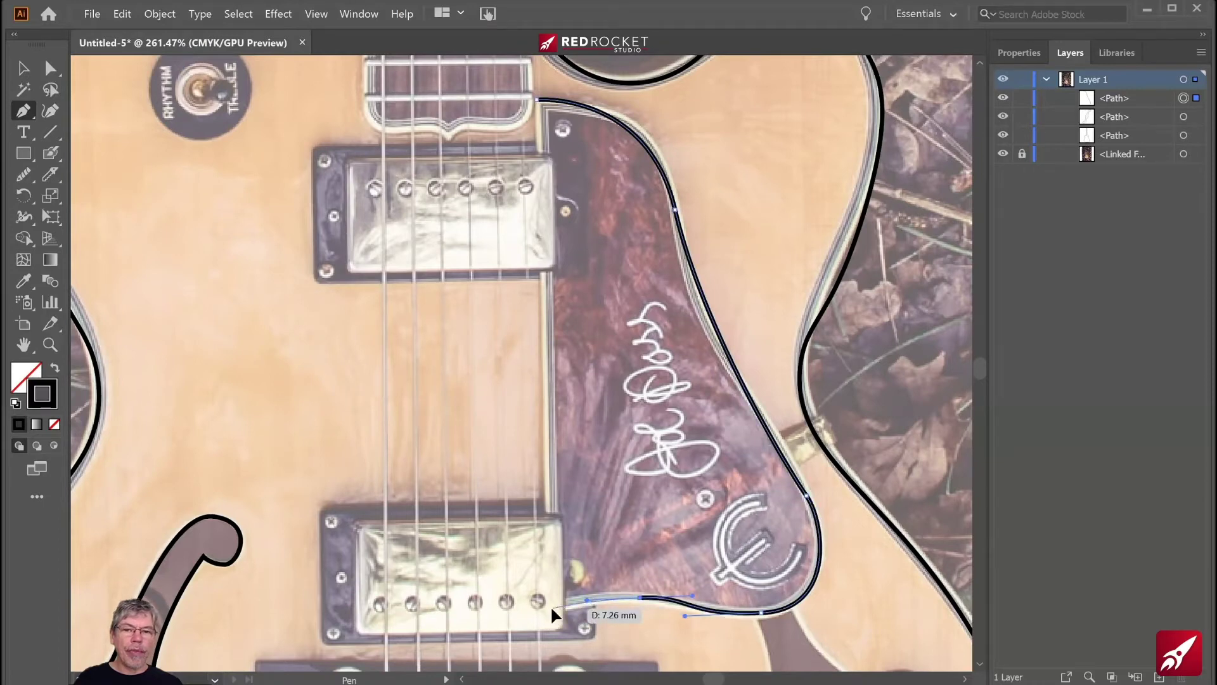
left_click(537, 100)
key("v")
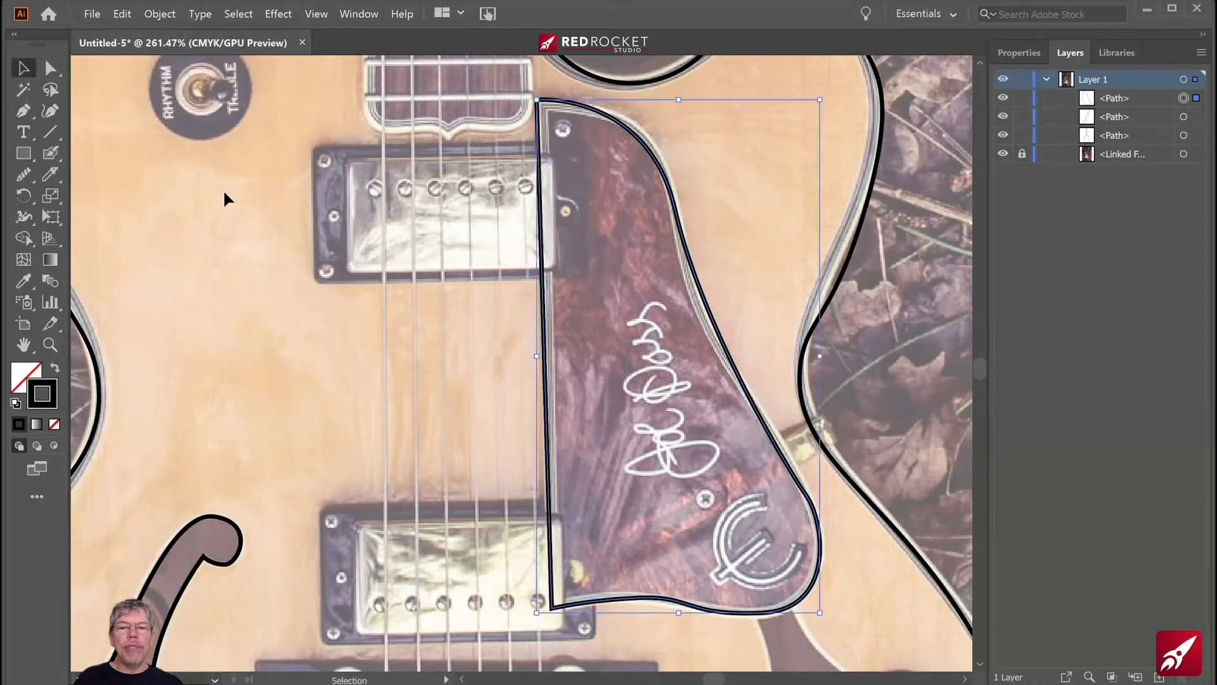
left_click(225, 194)
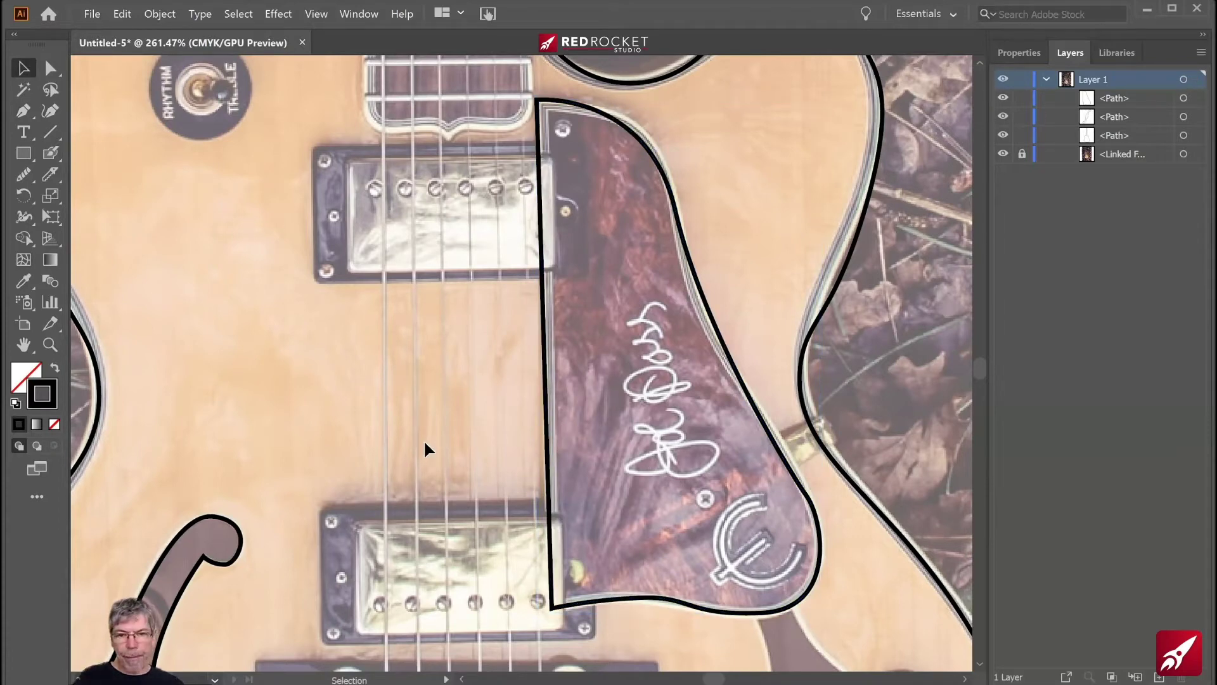
- Zoom out to the whole guitar and hide the guitar photo layer
key("a")
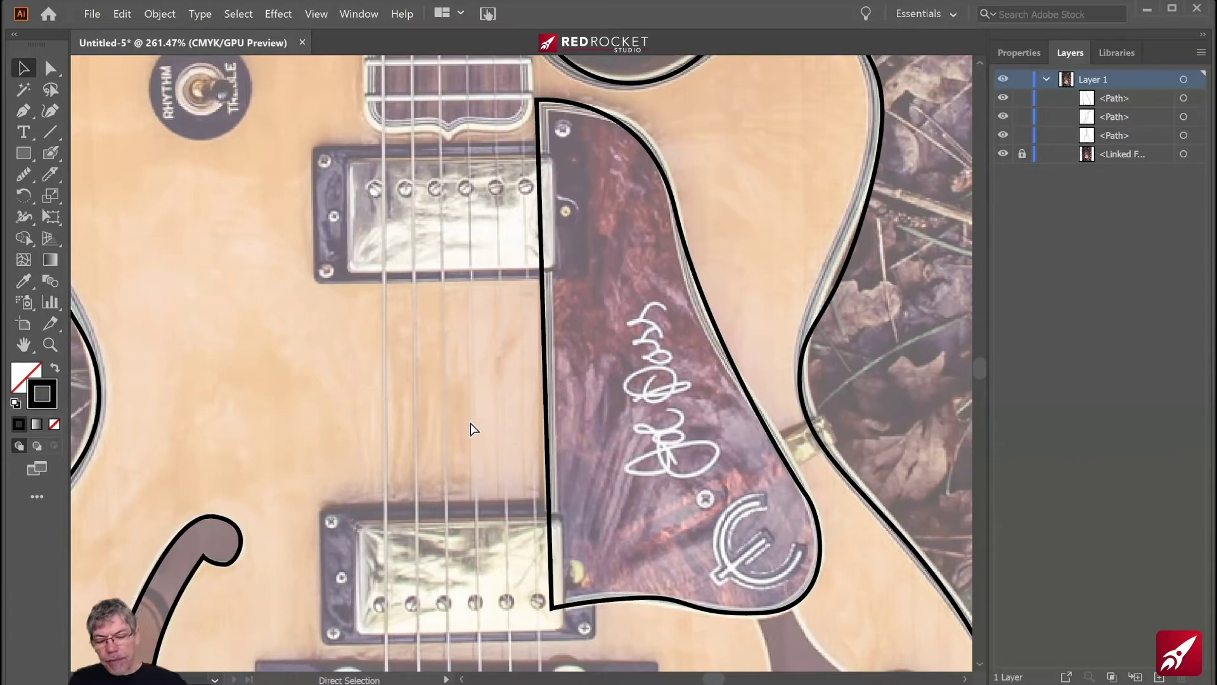
key("ctrl+minus")
key("ctrl+minus")
key("ctrl+minus")
key("ctrl+minus")
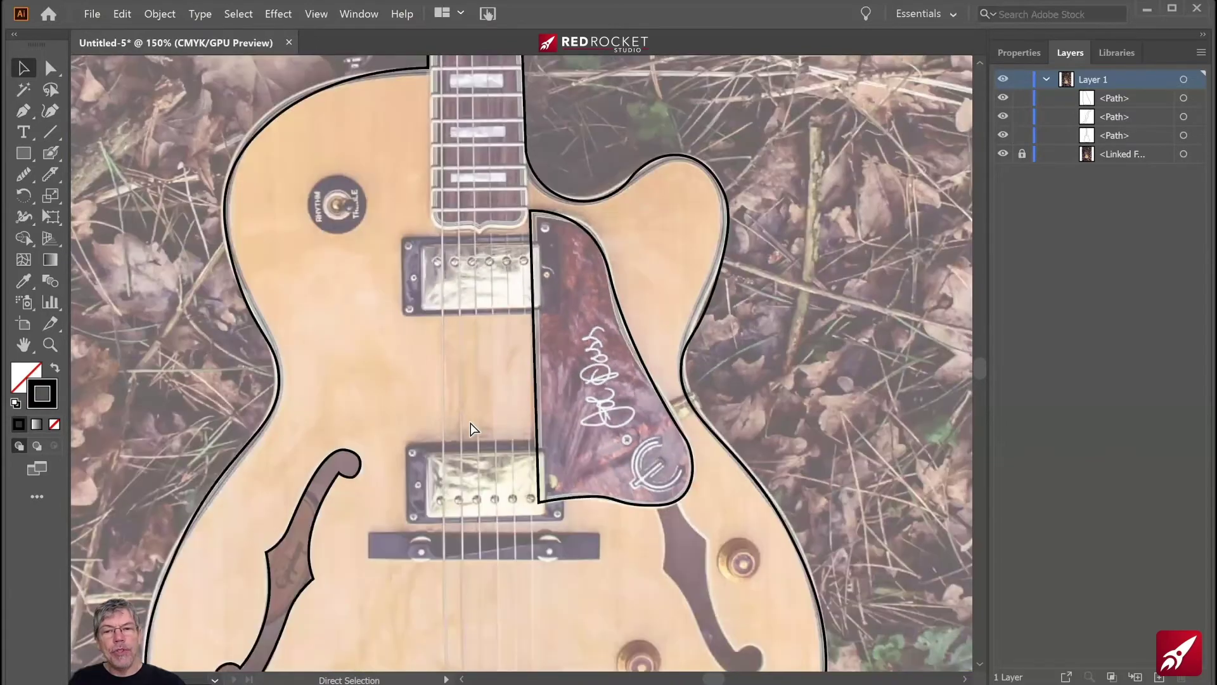
key("ctrl+minus")
key("space")
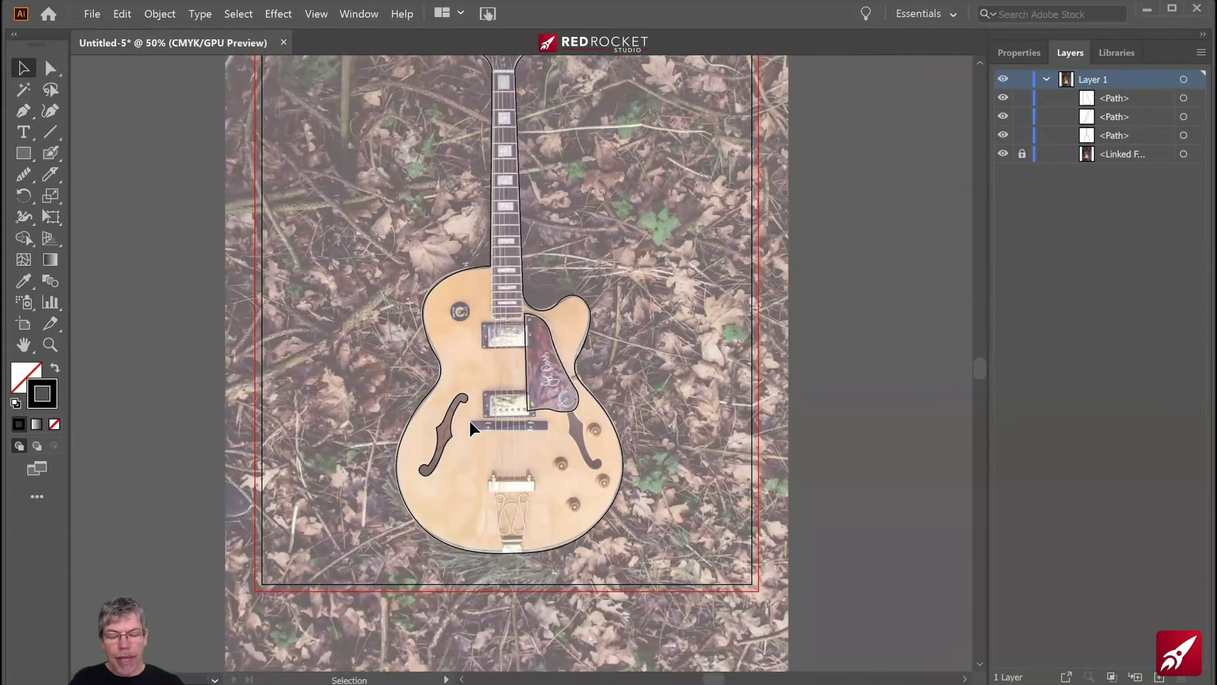
left_click_drag(605, 280, 580, 386)
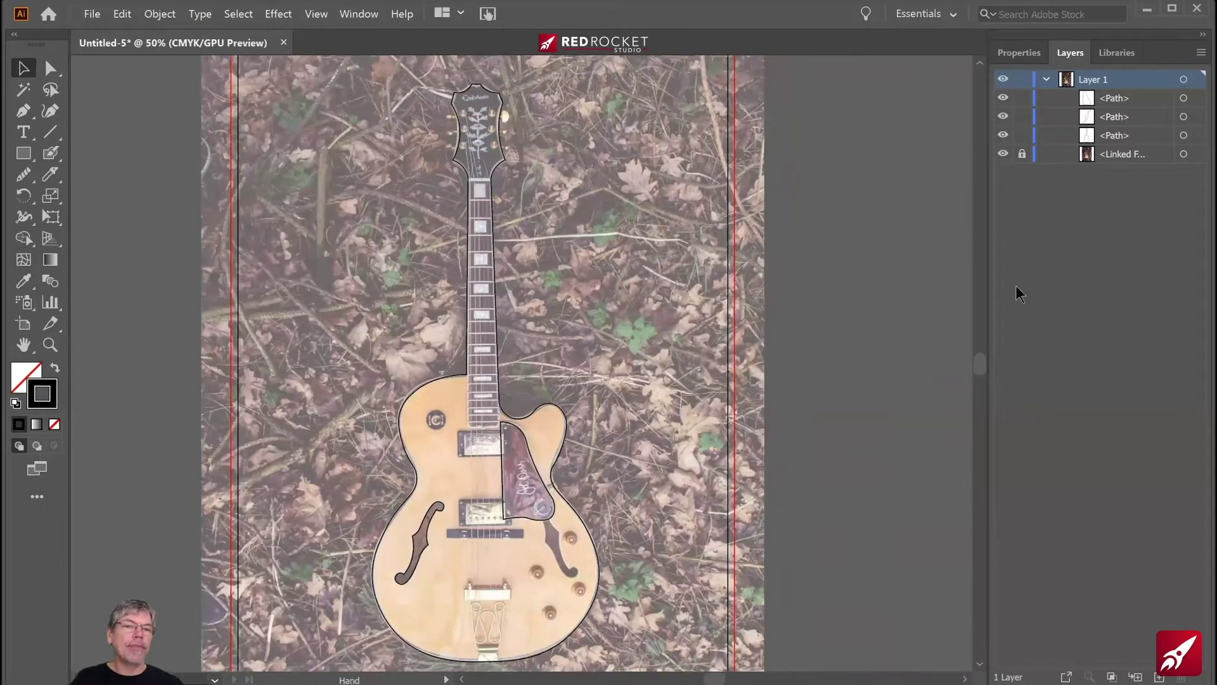
left_click(1003, 154)
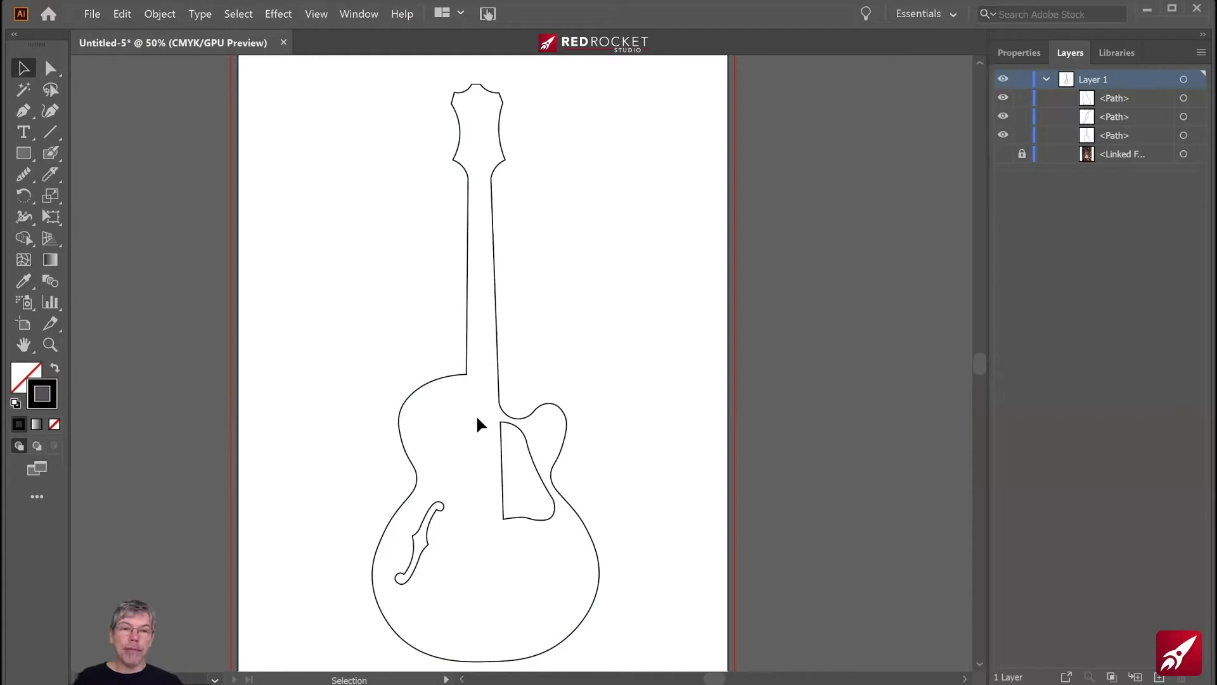
- Select the guitar outline and try two freehand Knife cuts, undoing both
left_click(447, 380)
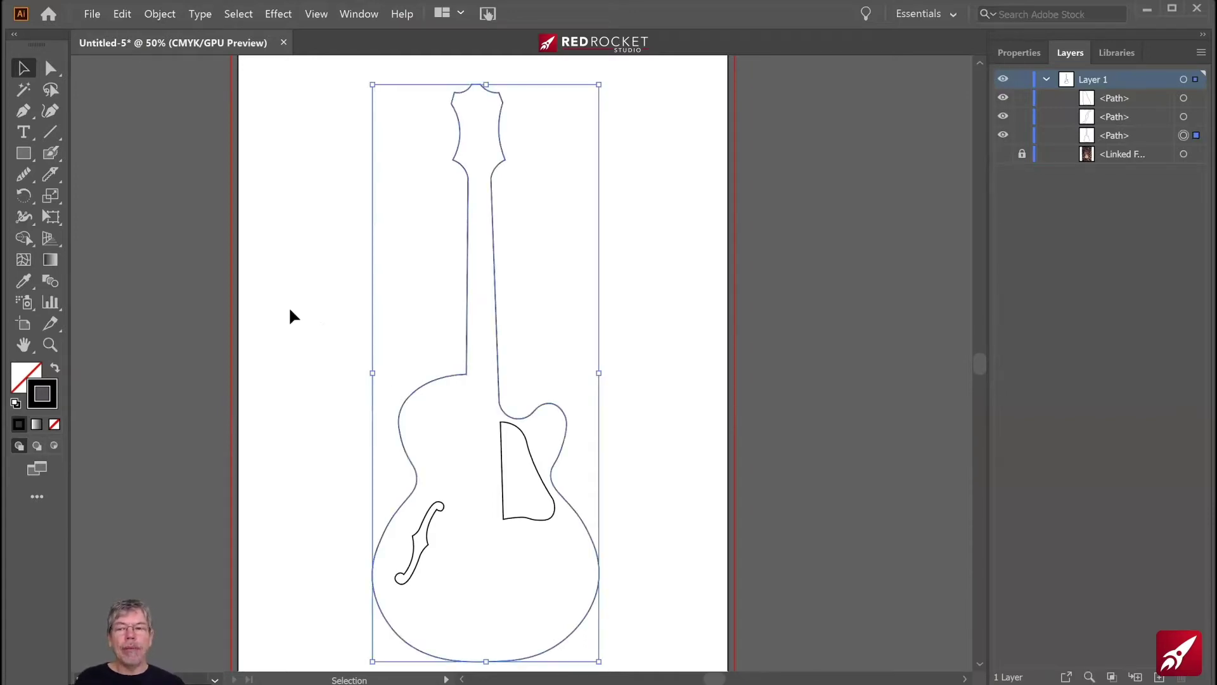
left_click(51, 175)
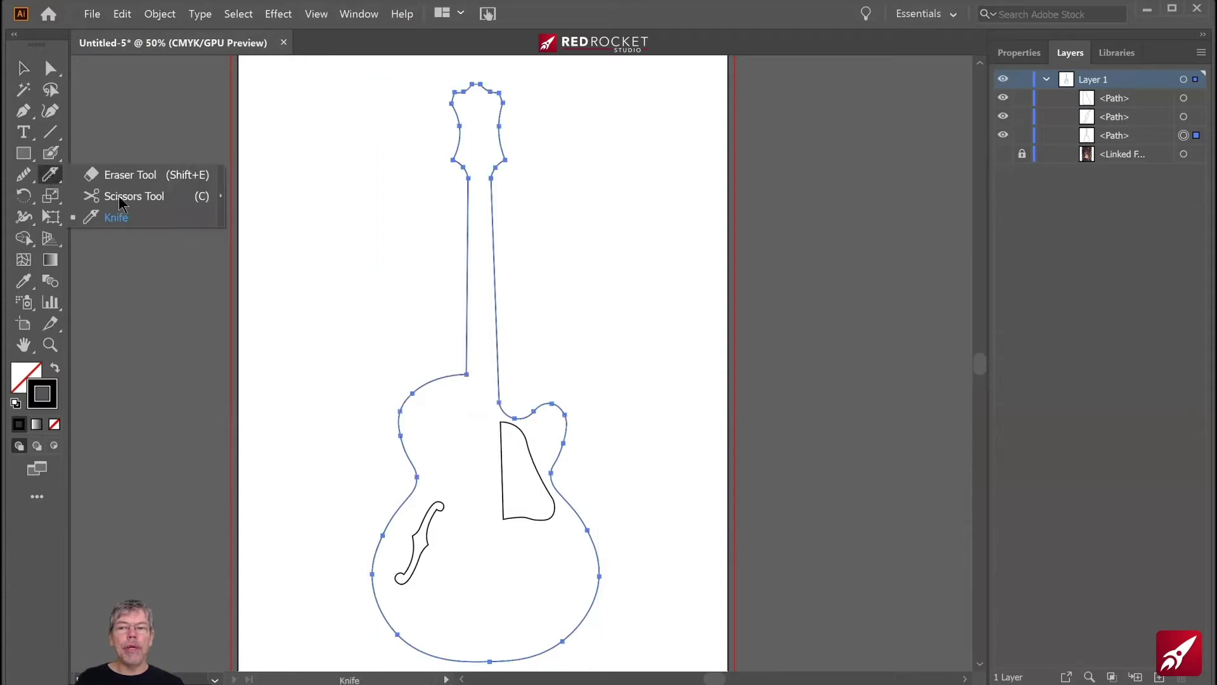
left_click(117, 217)
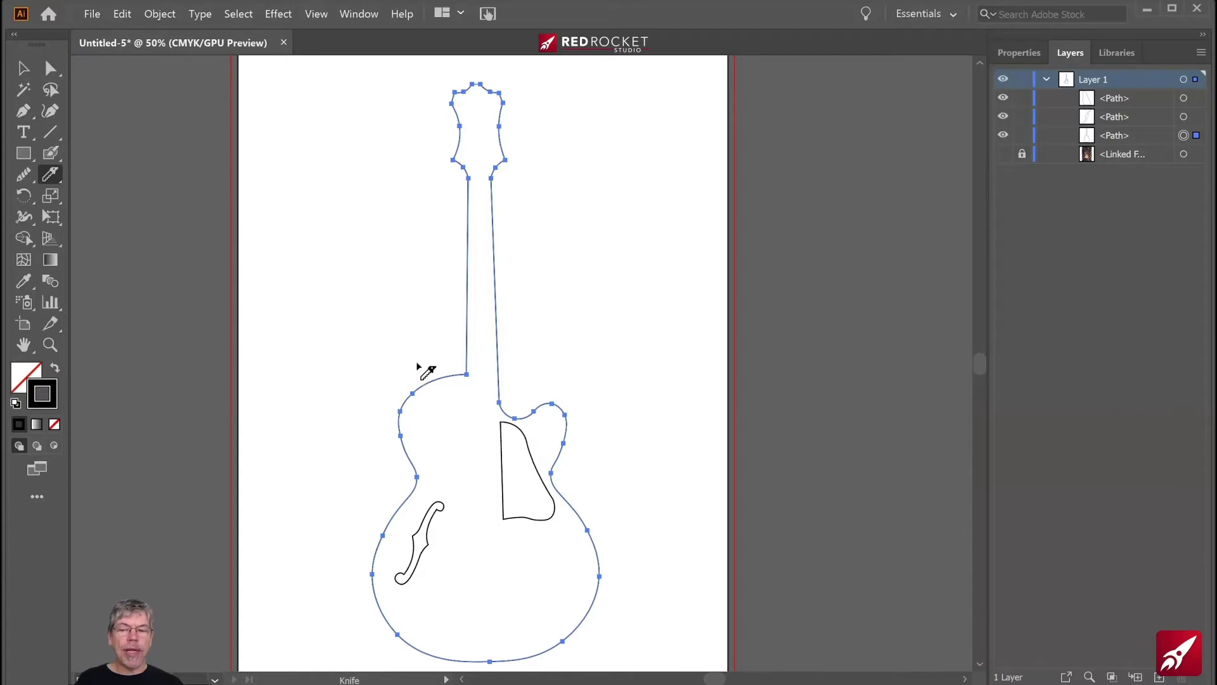
mouse_move(429, 319)
left_mouse_down()
mouse_move(403, 393)
mouse_move(478, 529)
mouse_move(524, 595)
mouse_move(611, 610)
left_mouse_up()
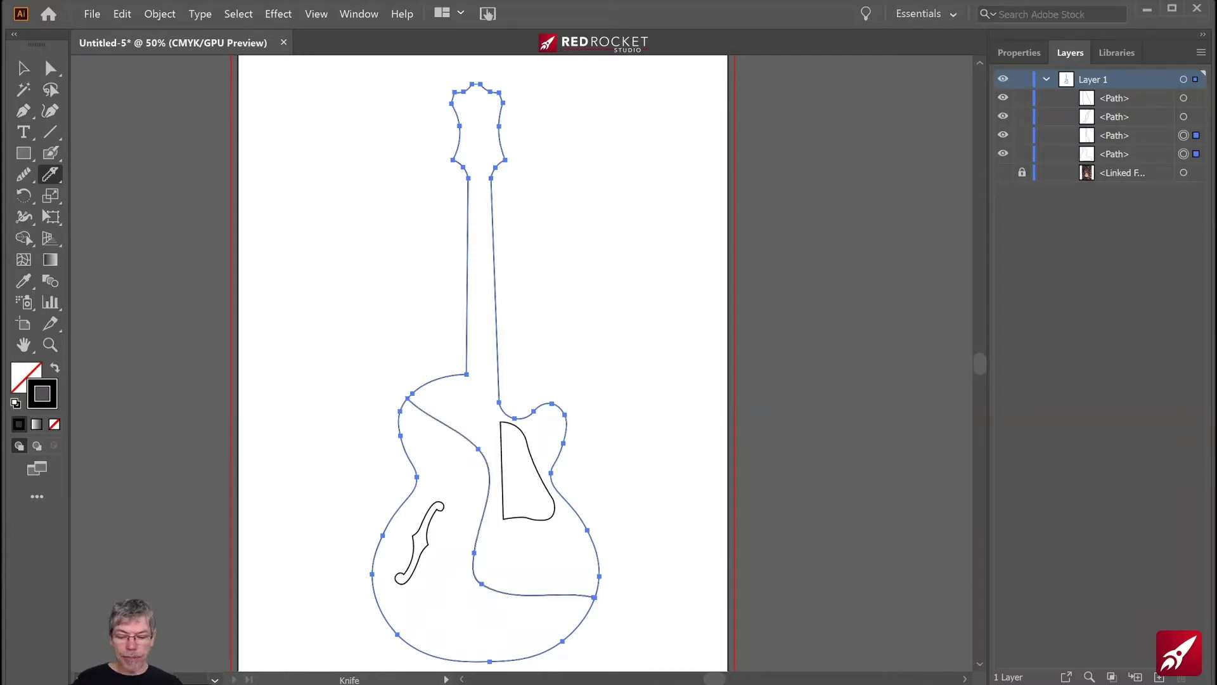
key("ctrl+z")
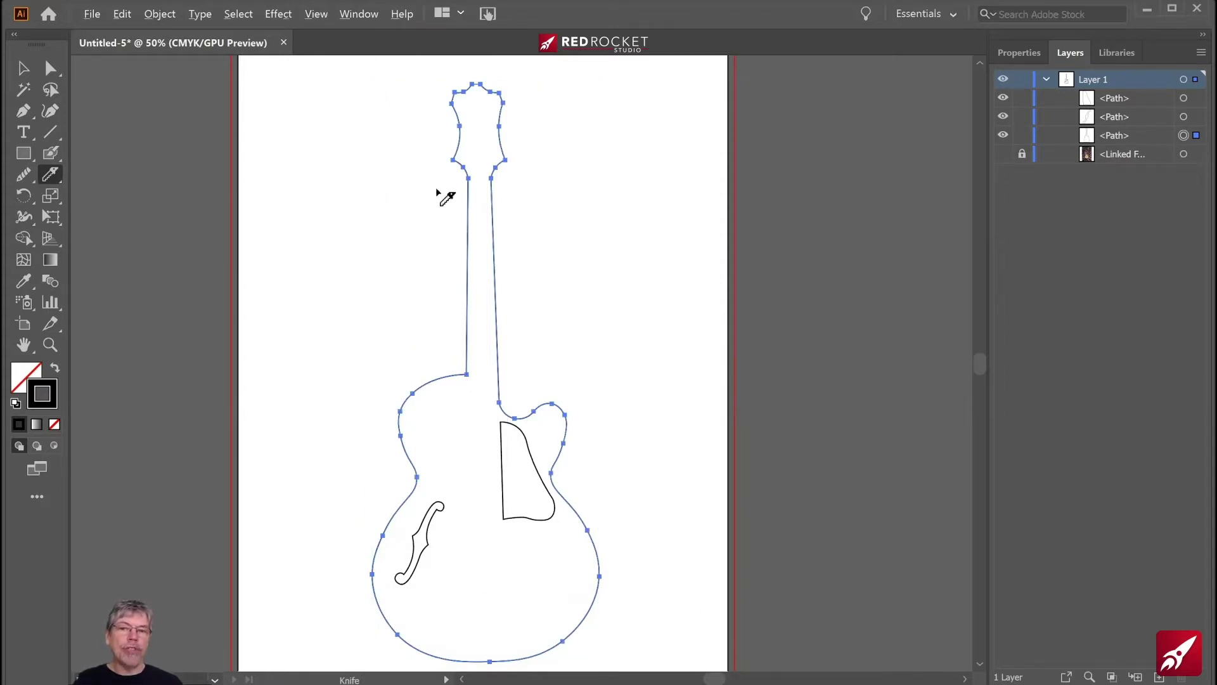
mouse_move(406, 181)
left_mouse_down()
mouse_move(449, 405)
mouse_move(527, 672)
left_mouse_up()
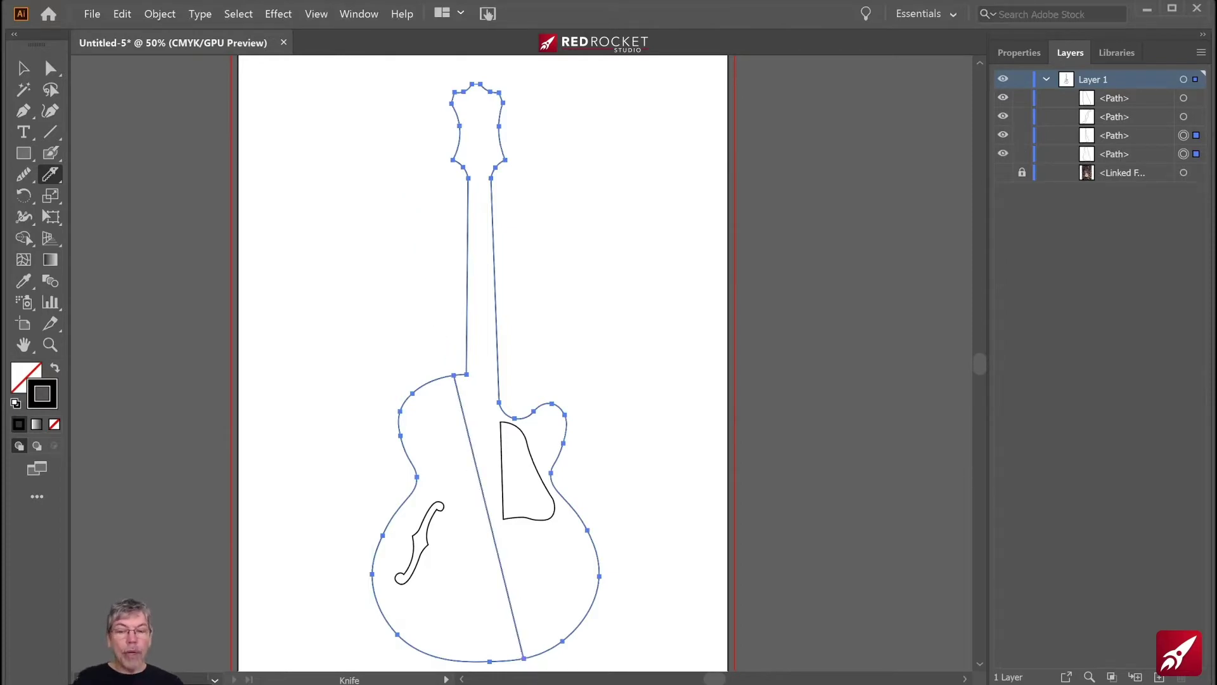
key("ctrl+z")
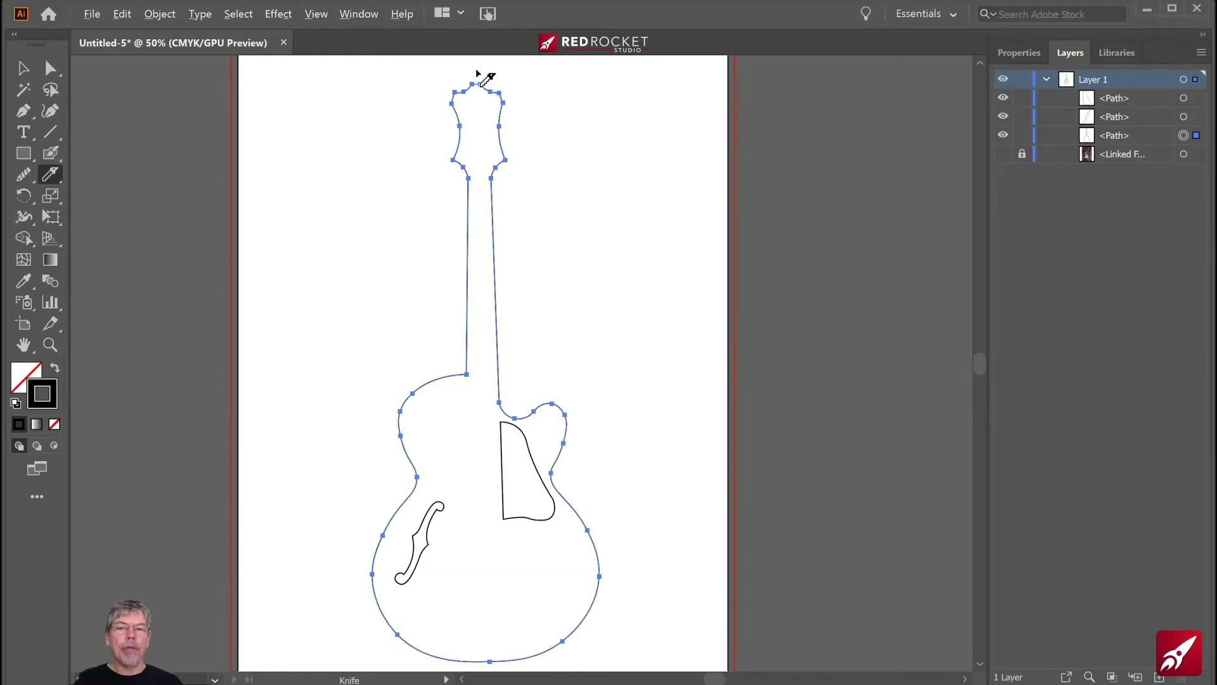
- Cut the guitar outline straight down its centre from headstock to bottom
left_click_drag(477, 70, 506, 156)
left_click_drag(495, 499, 496, 673)
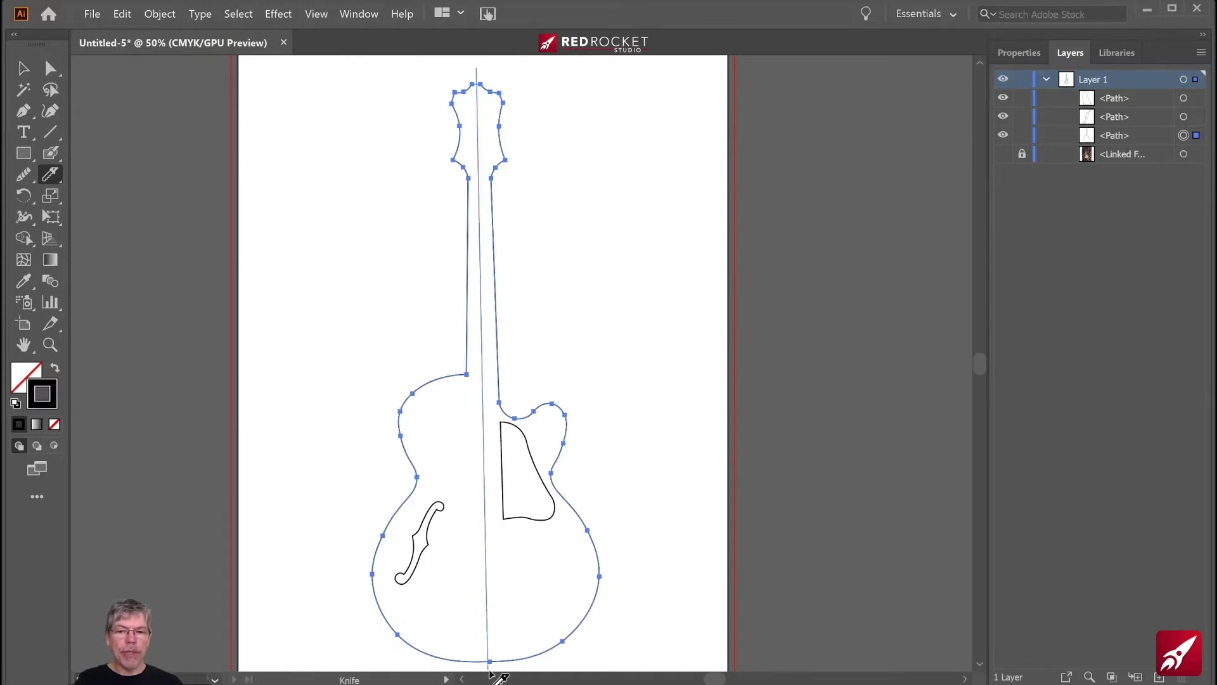
scroll(498, 517, "down", 4)
left_click_drag(496, 516, 492, 516)
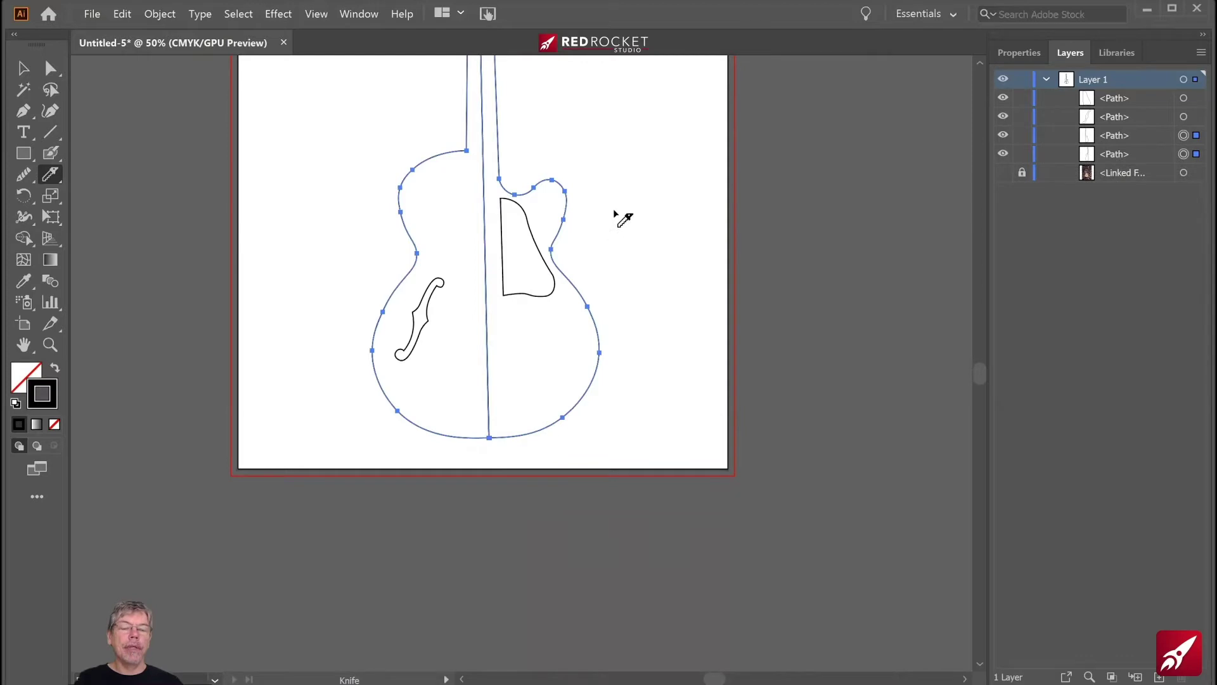
scroll(615, 247, "up", 5)
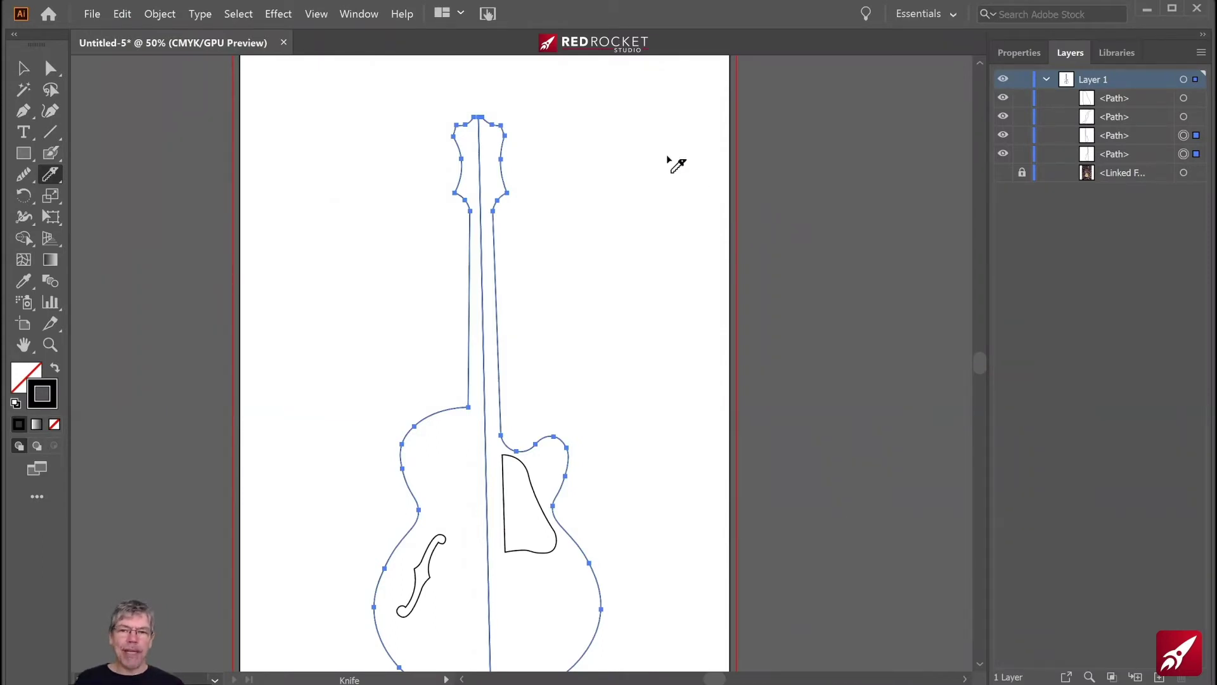
left_click(24, 68)
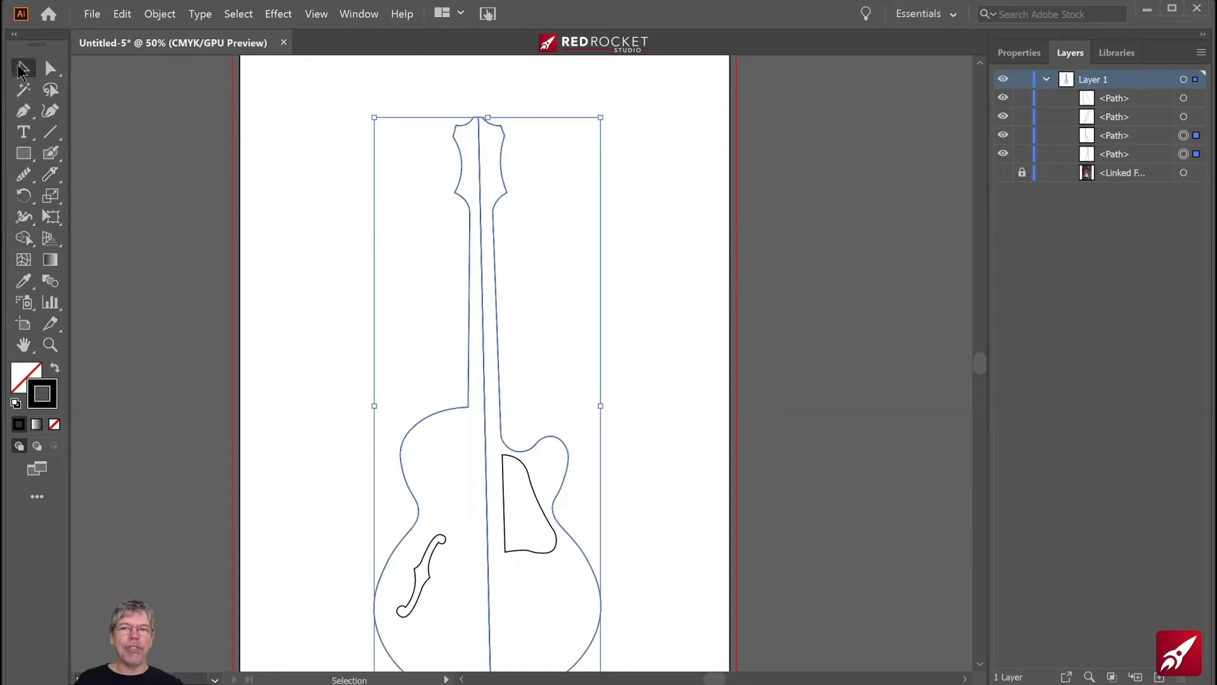
- Open the Swatches panel, move it over the artboard and enlarge it, then show Properties
left_click(281, 111)
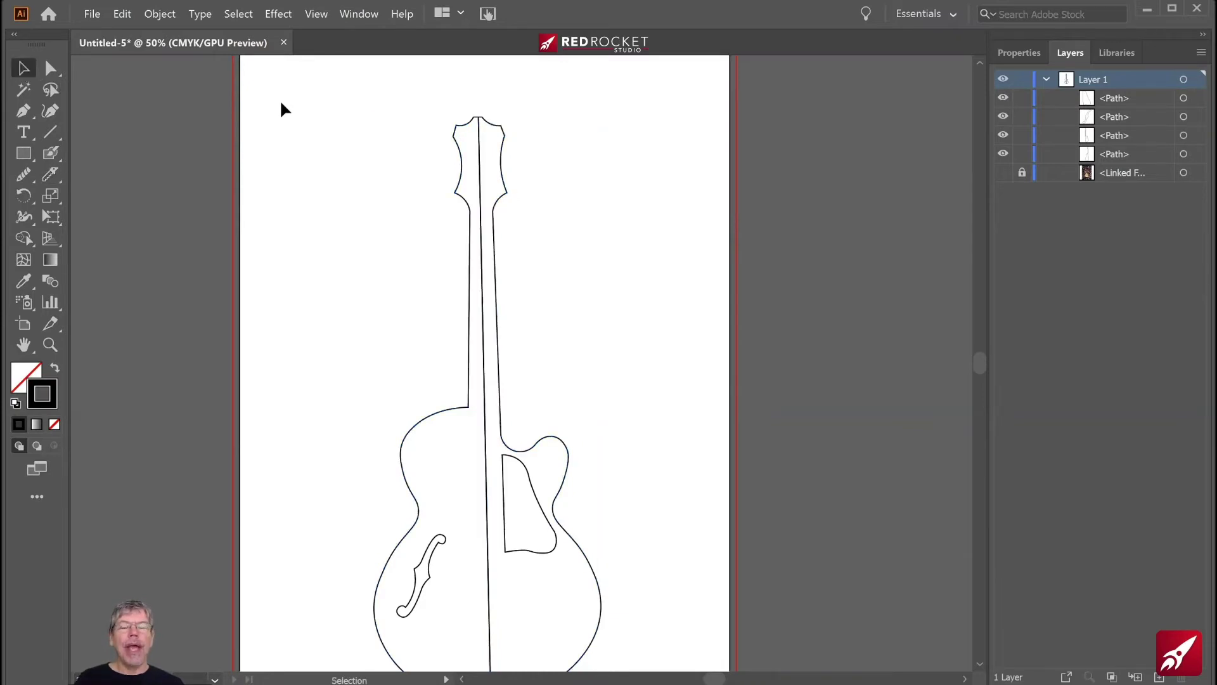
left_click(353, 15)
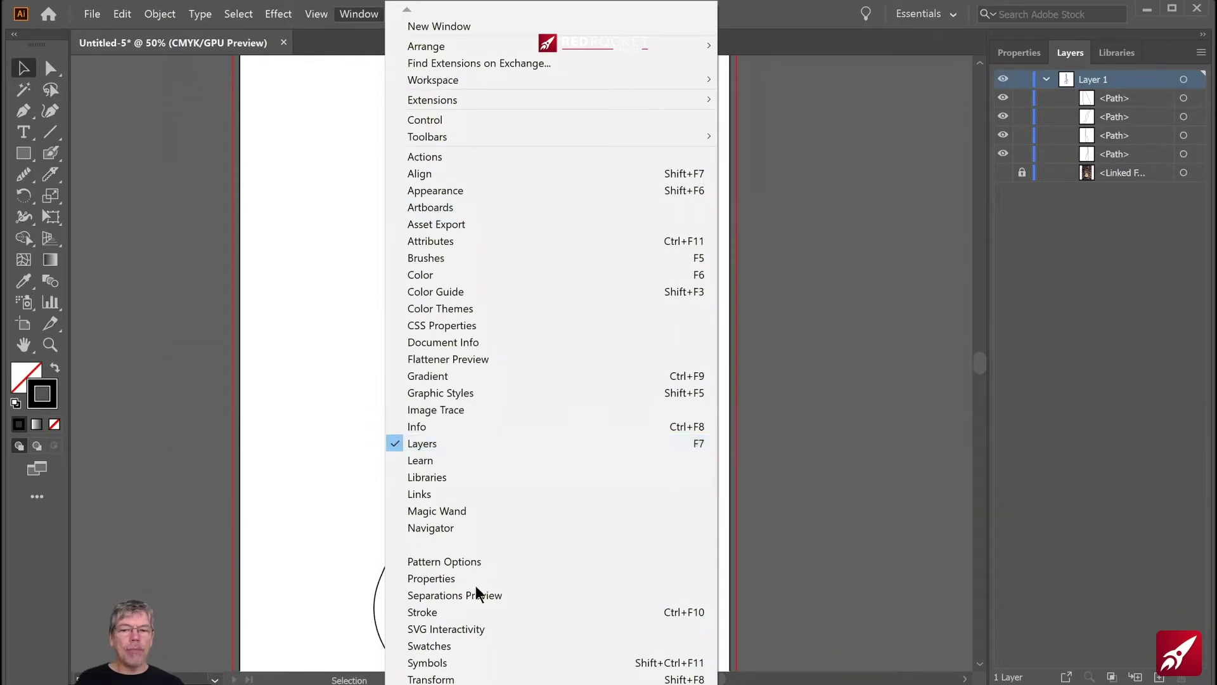
left_click(470, 645)
left_click_drag(801, 169, 772, 152)
left_click_drag(697, 92, 696, 86)
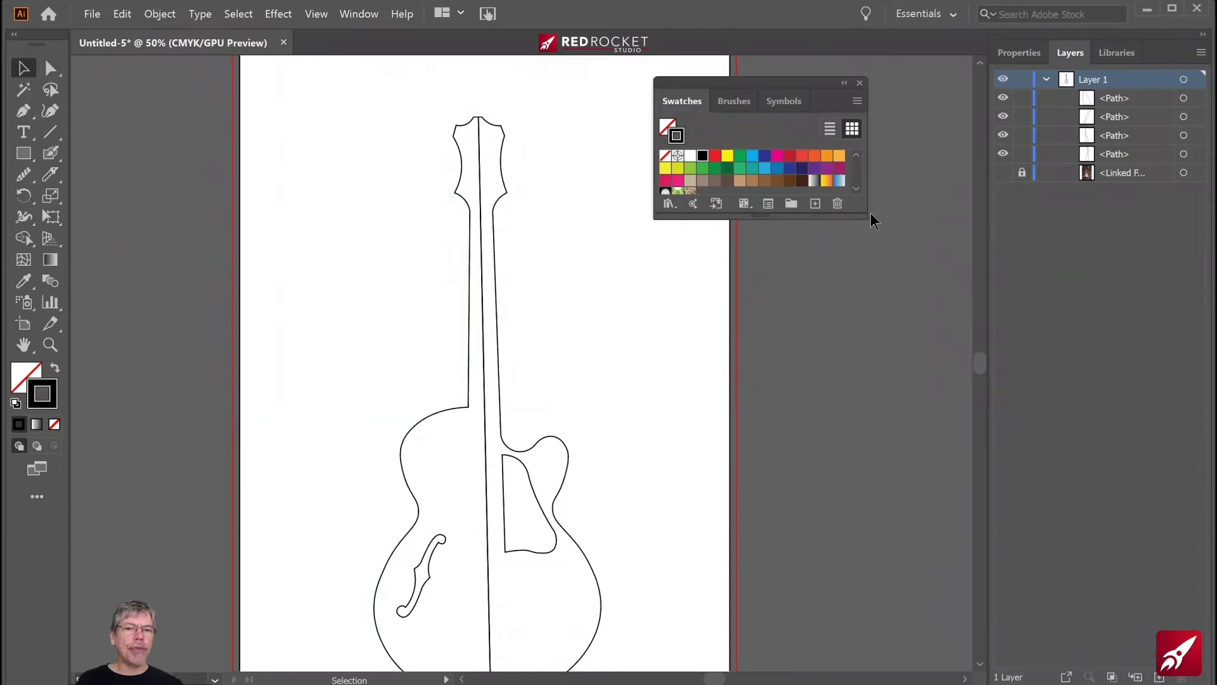
left_click_drag(863, 213, 881, 442)
left_click(1028, 51)
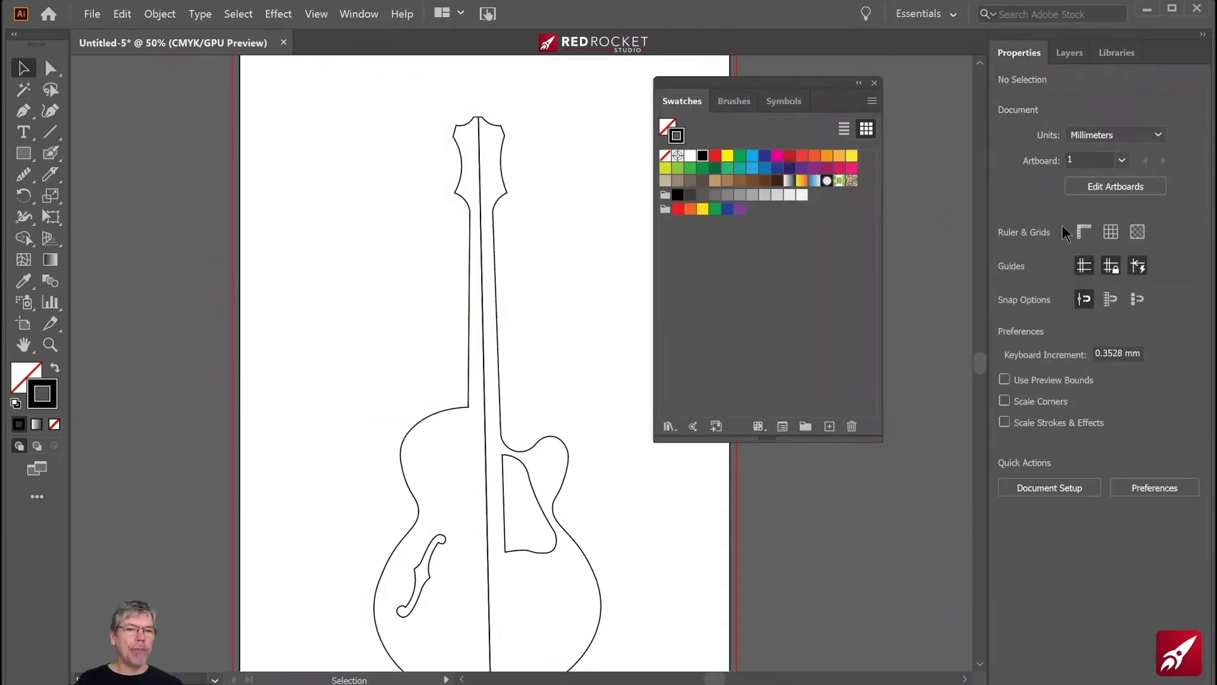
- Open the Impressionism swatch library and position it beside the Swatches panel
left_click(667, 425)
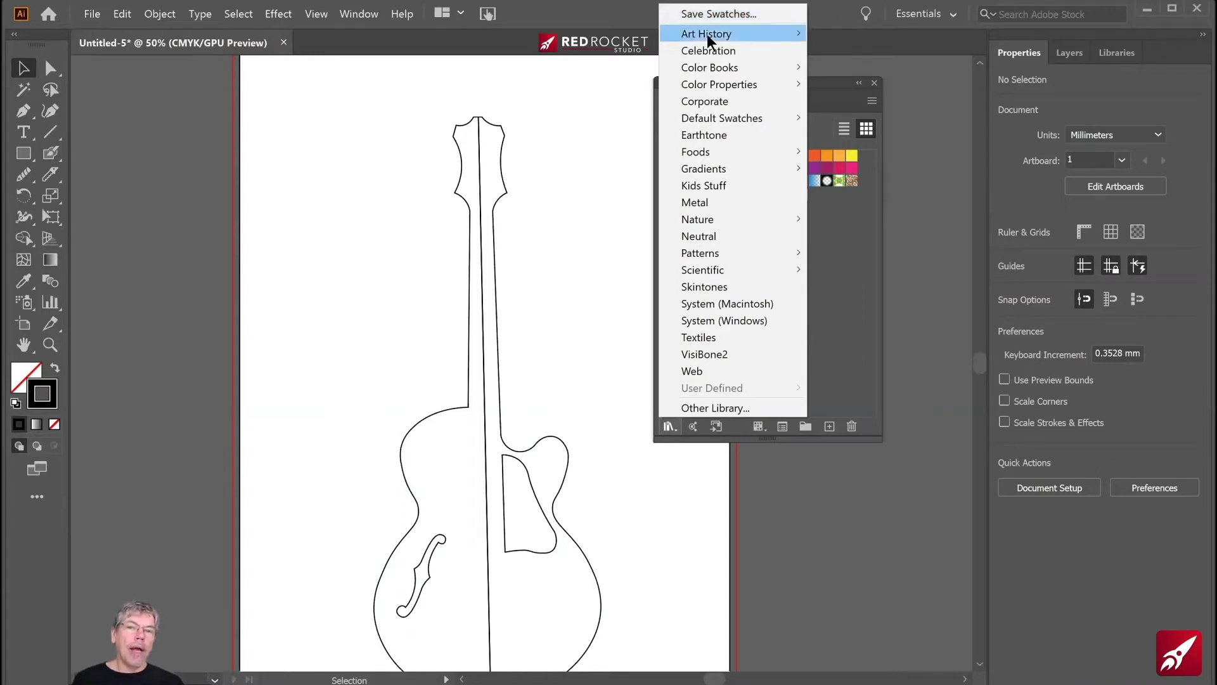
mouse_move(706, 33)
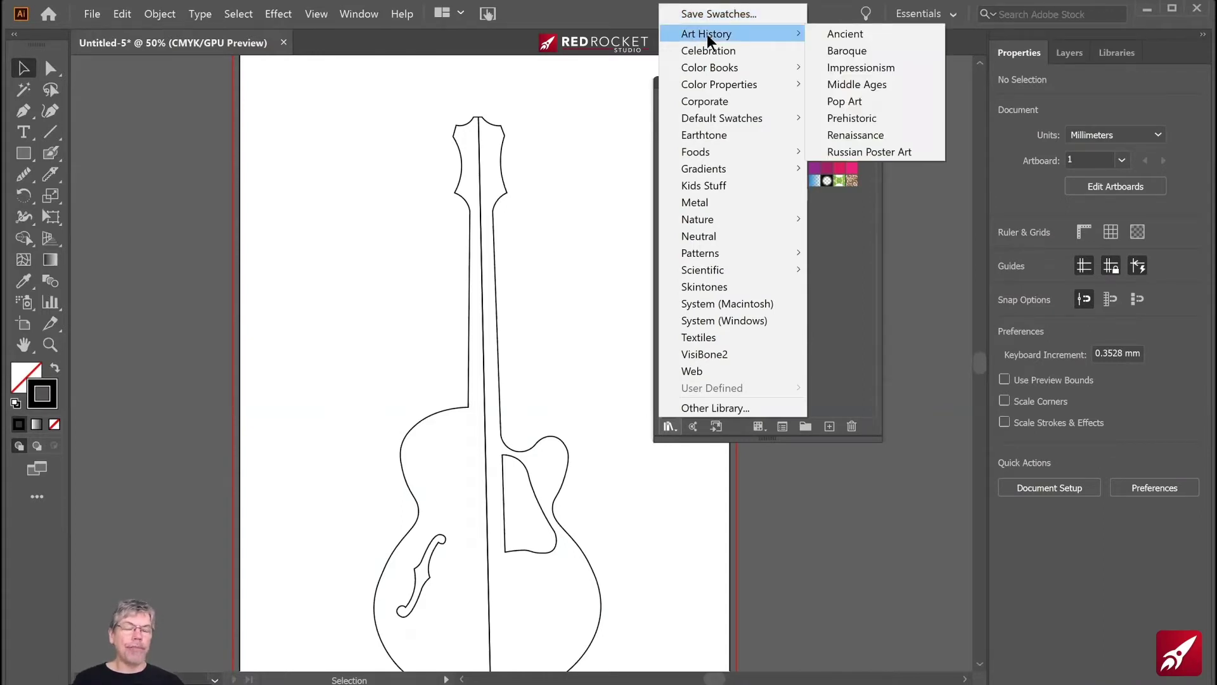
left_click(846, 68)
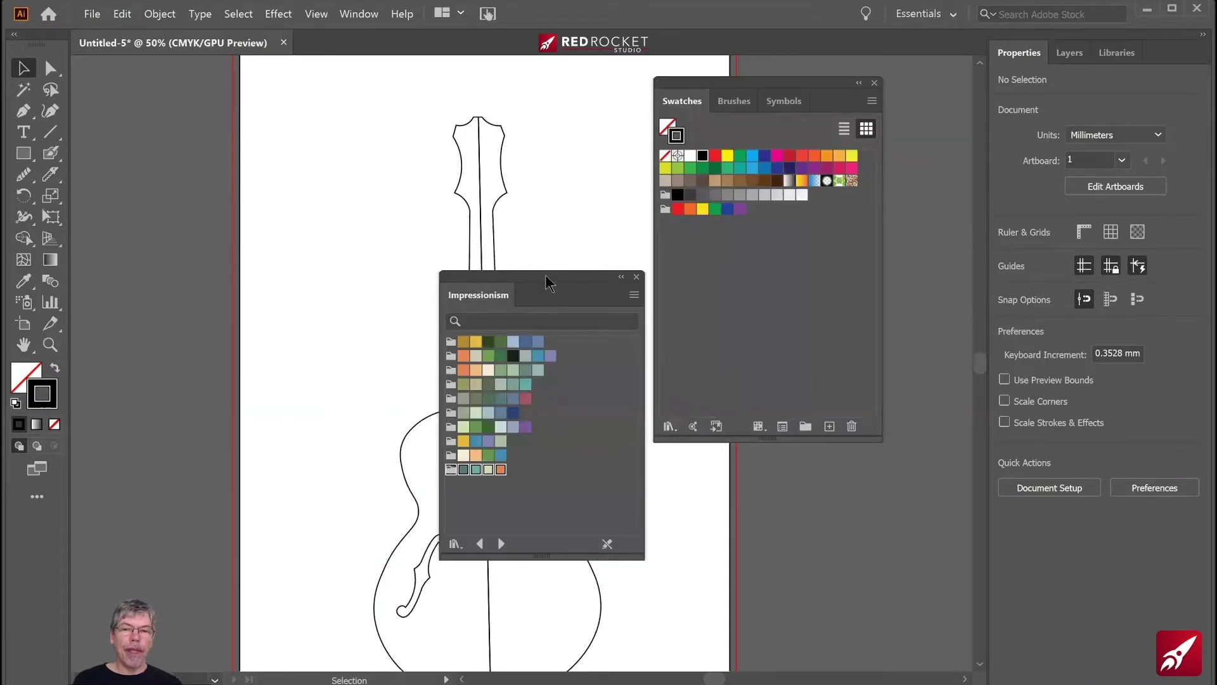
left_click_drag(546, 276, 488, 112)
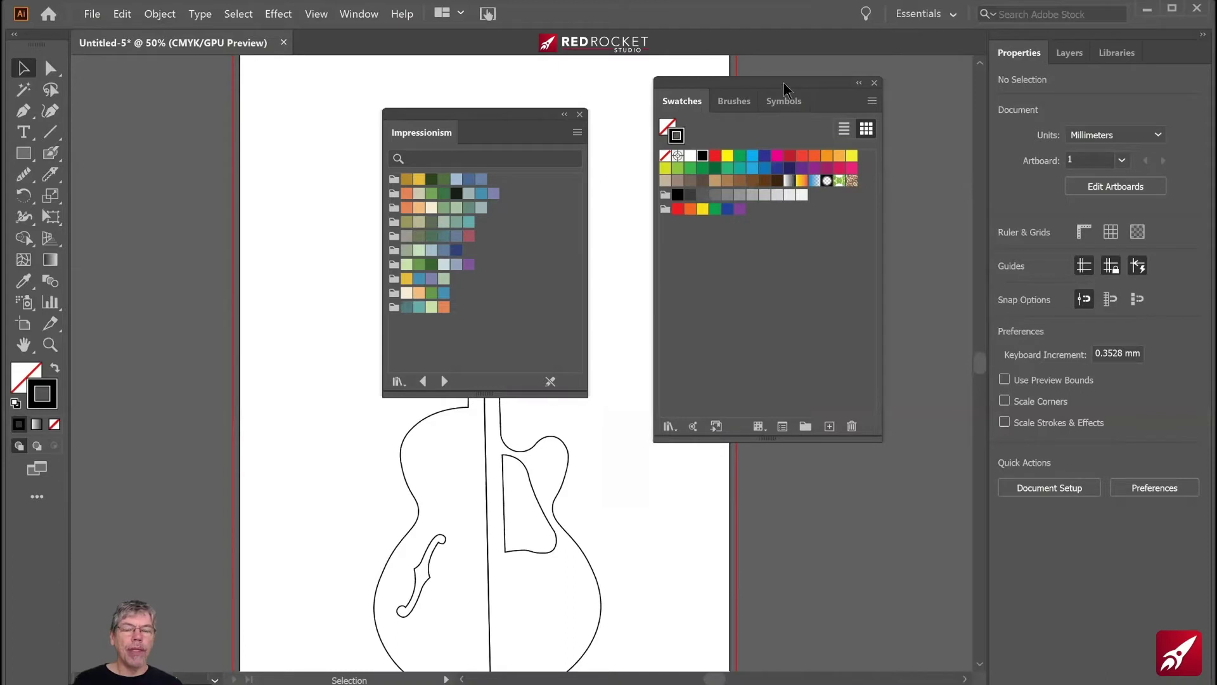
left_click_drag(785, 89, 879, 96)
left_click_drag(537, 118, 654, 99)
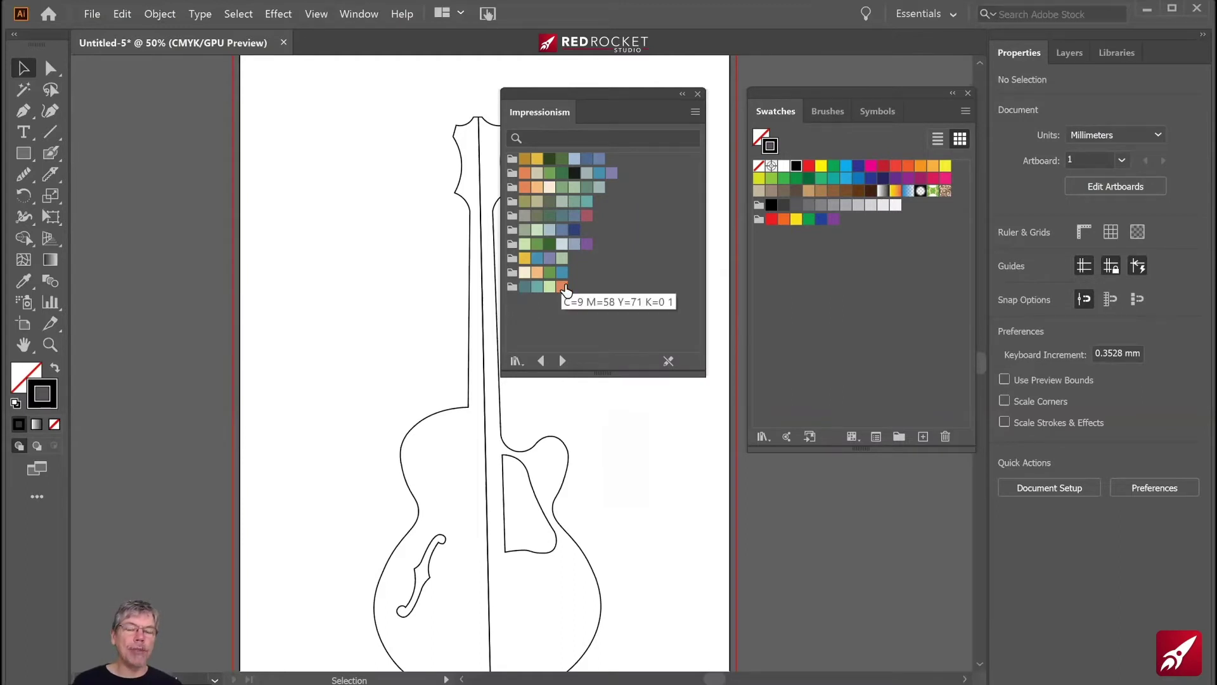
- Add the last Impressionism colour group to the document swatches and close both panels
left_click_drag(511, 293, 808, 299)
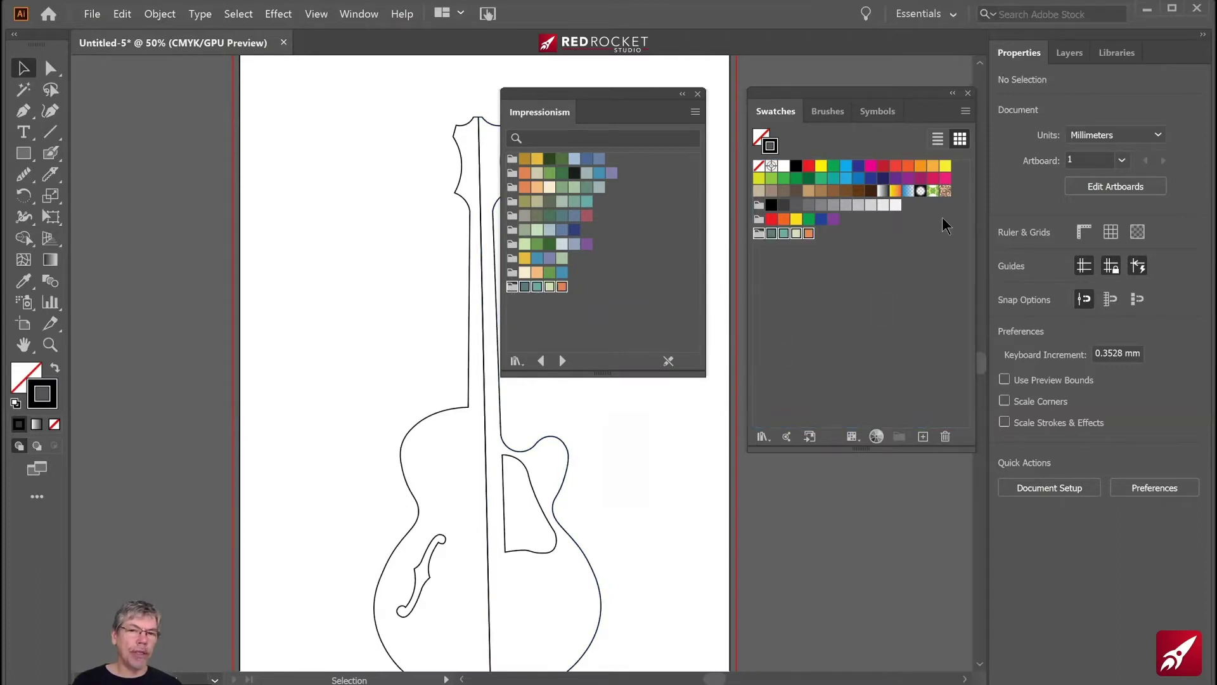
left_click(698, 94)
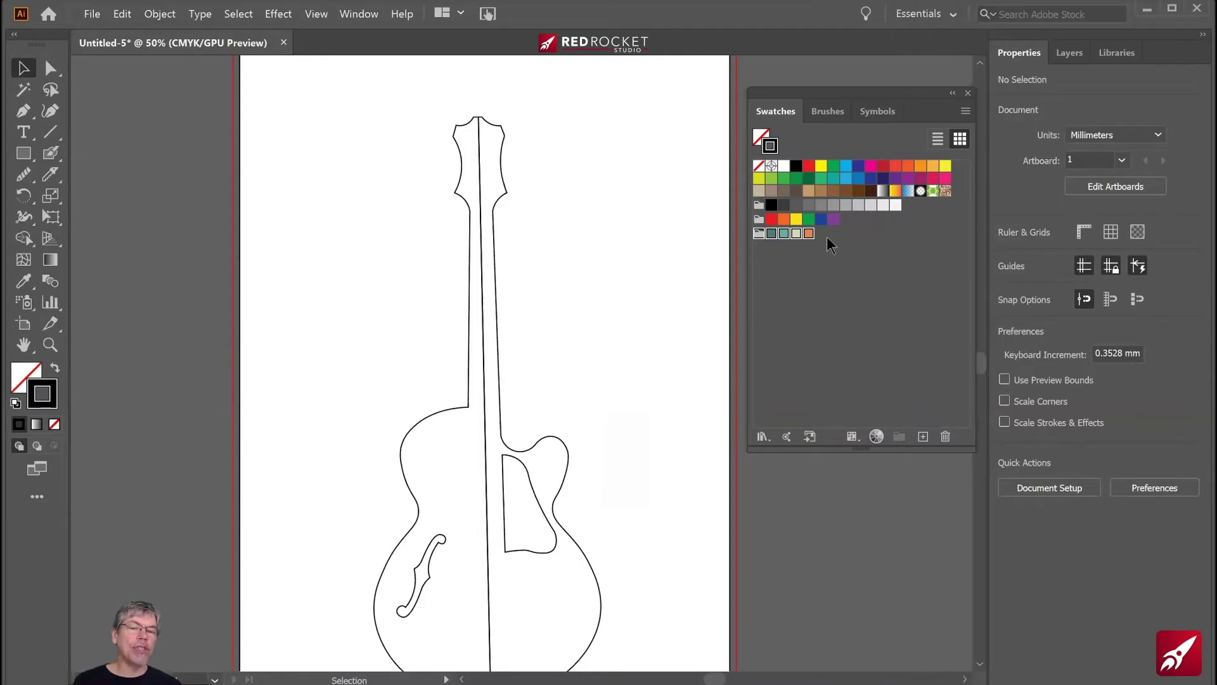
left_click(842, 272)
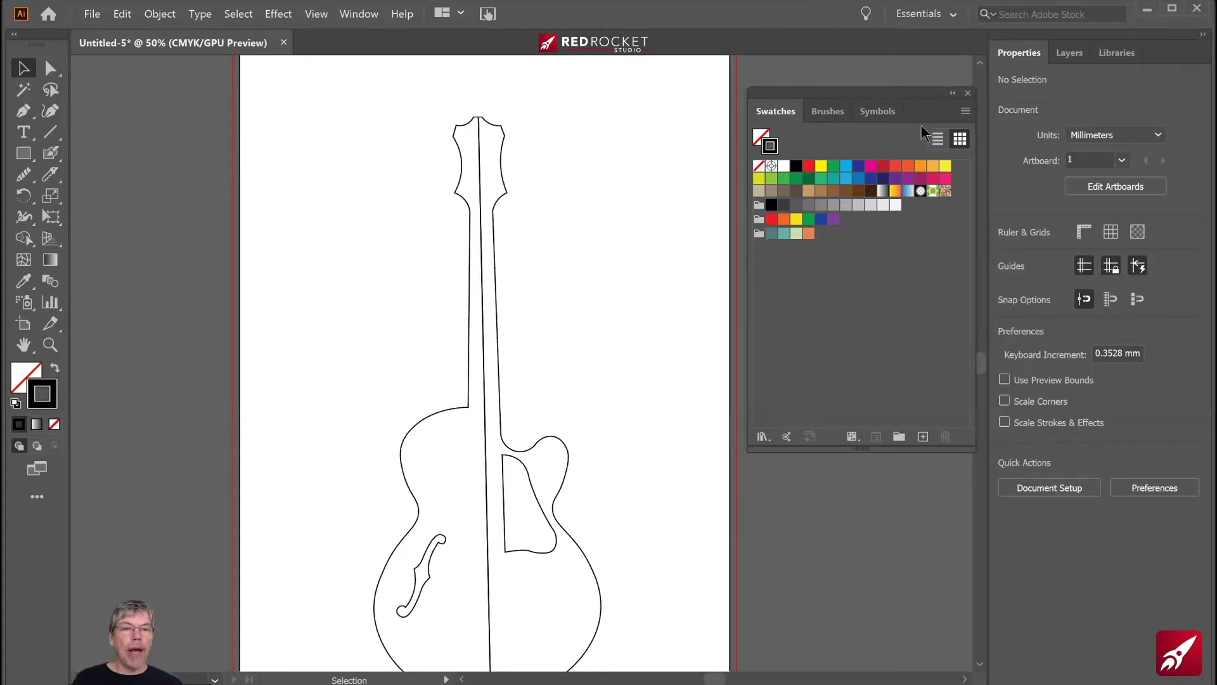
left_click(967, 93)
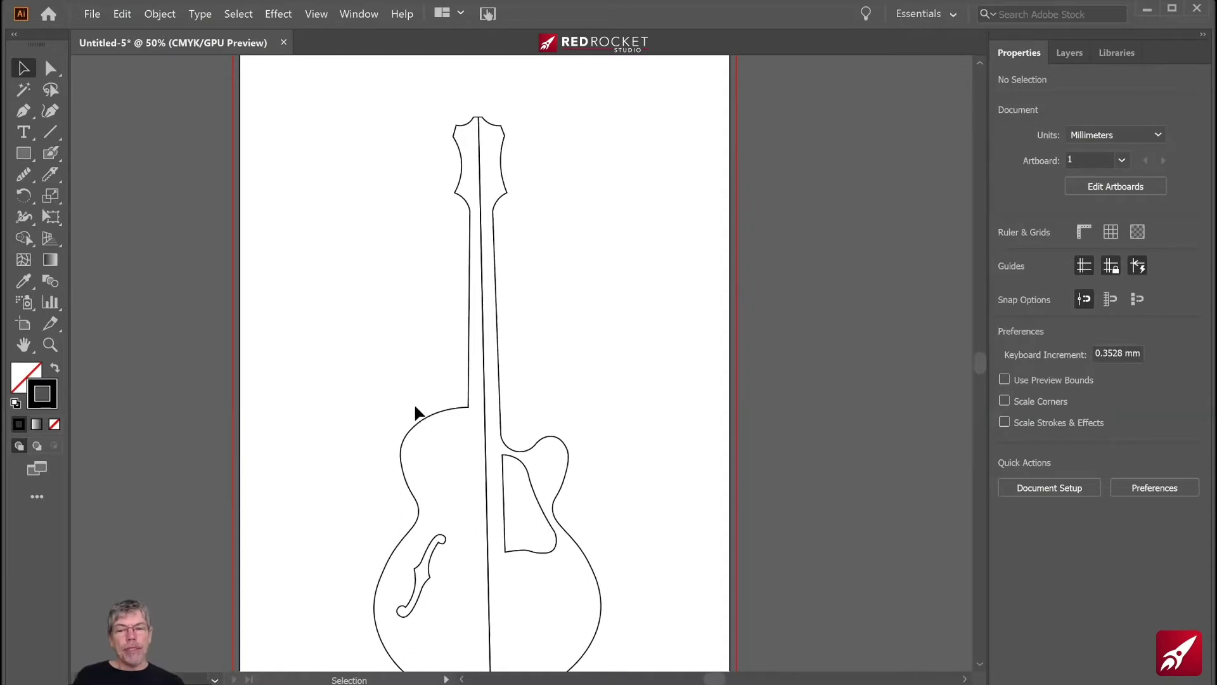
- Fill the guitar's left half with dark teal and its right half with lighter teal
left_click_drag(357, 309, 443, 447)
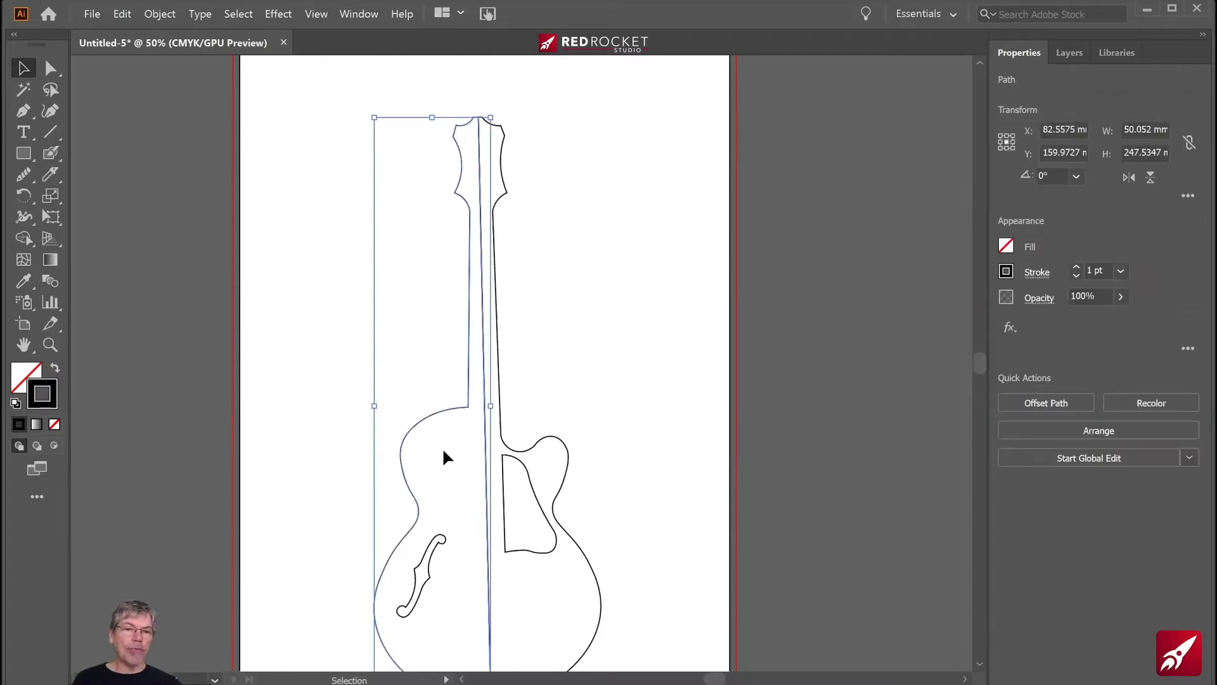
left_click(1007, 247)
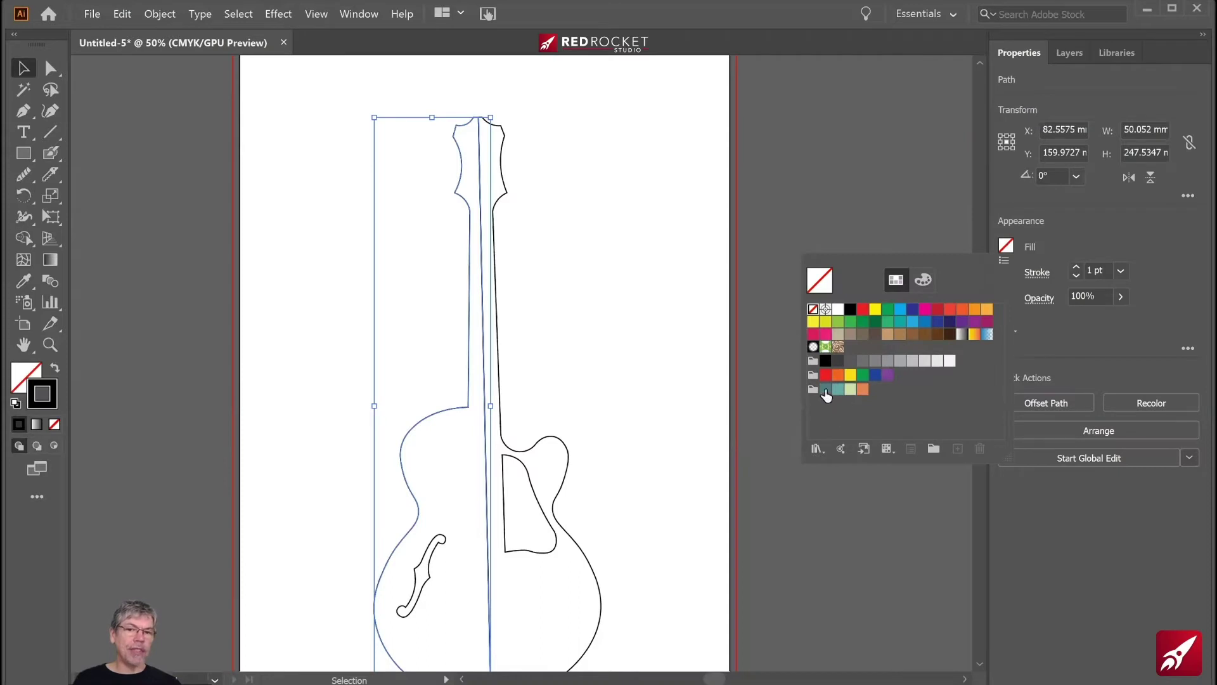
left_click(826, 389)
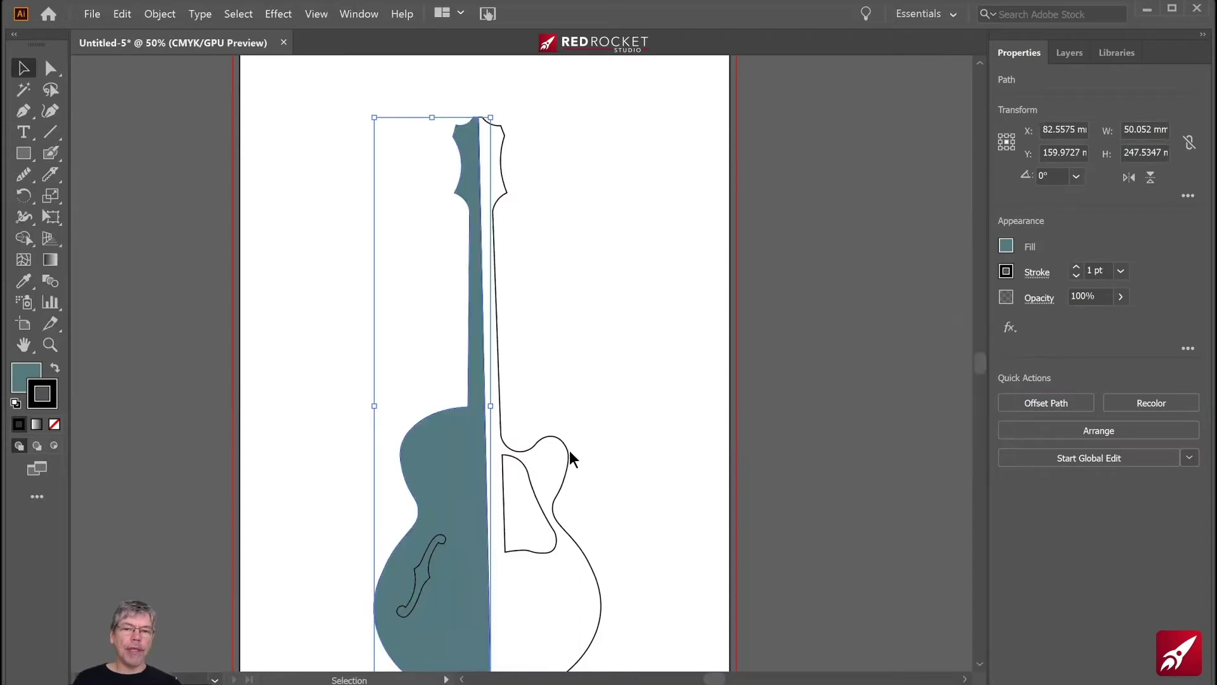
left_click(549, 451)
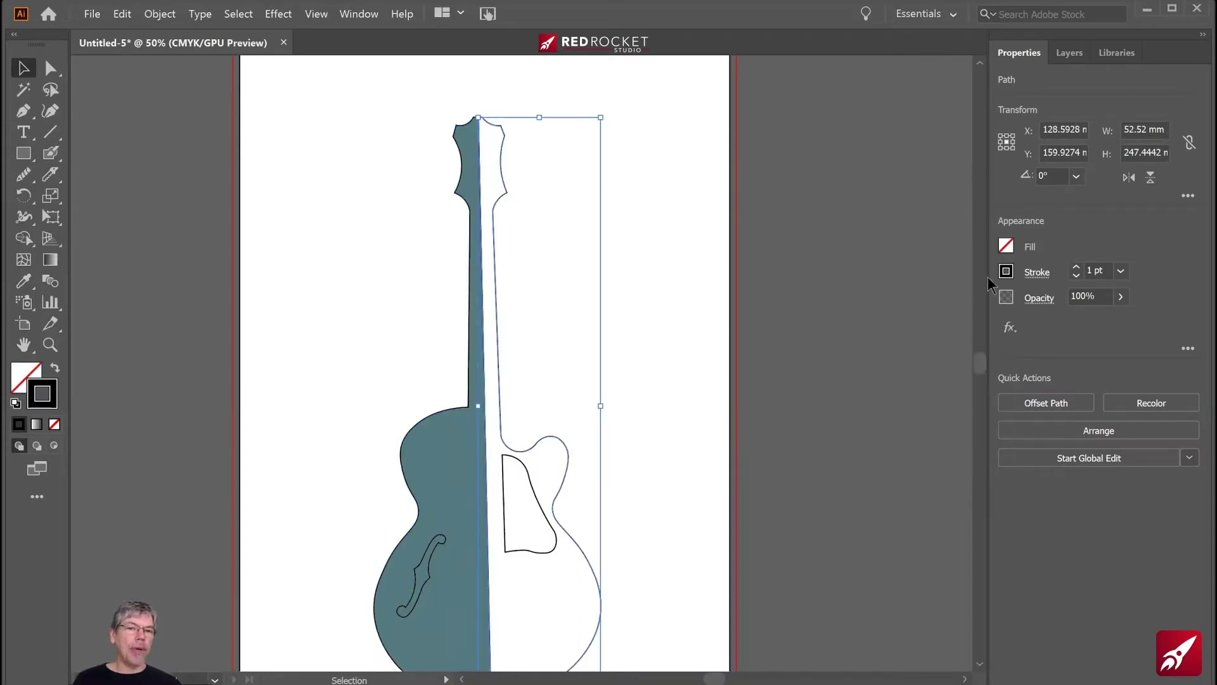
left_click(1004, 245)
left_click(838, 389)
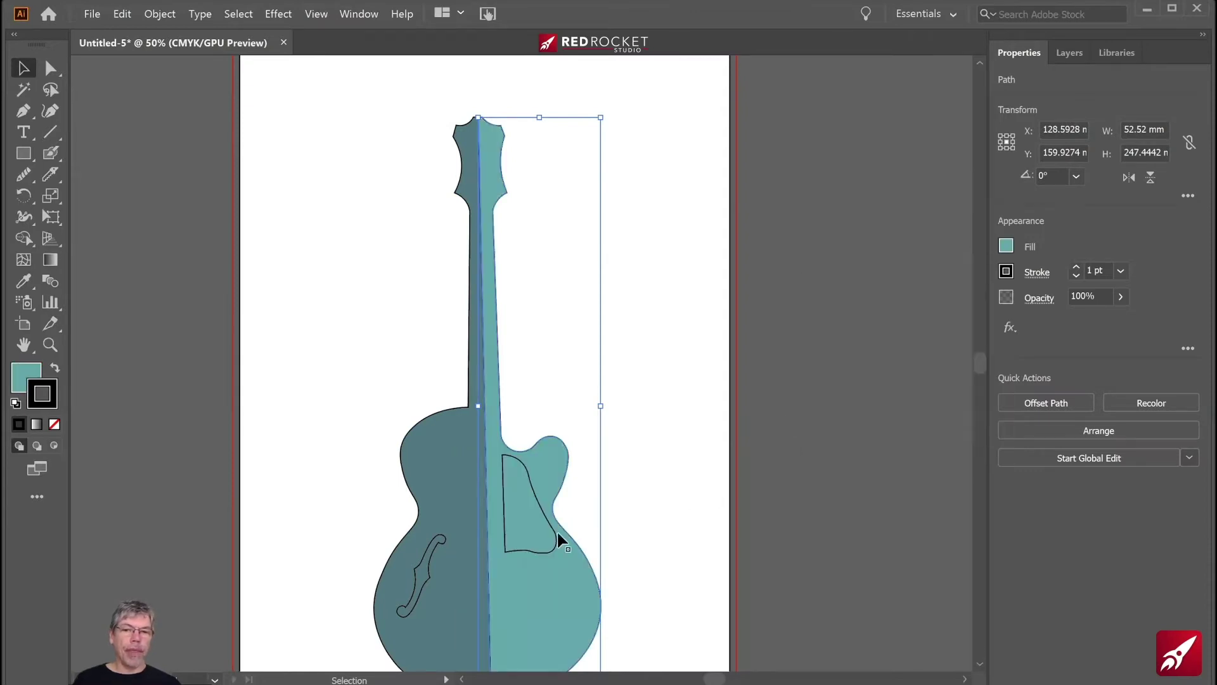
- Fill the pickguard with dark teal and the f-hole with lighter teal
left_click(549, 552)
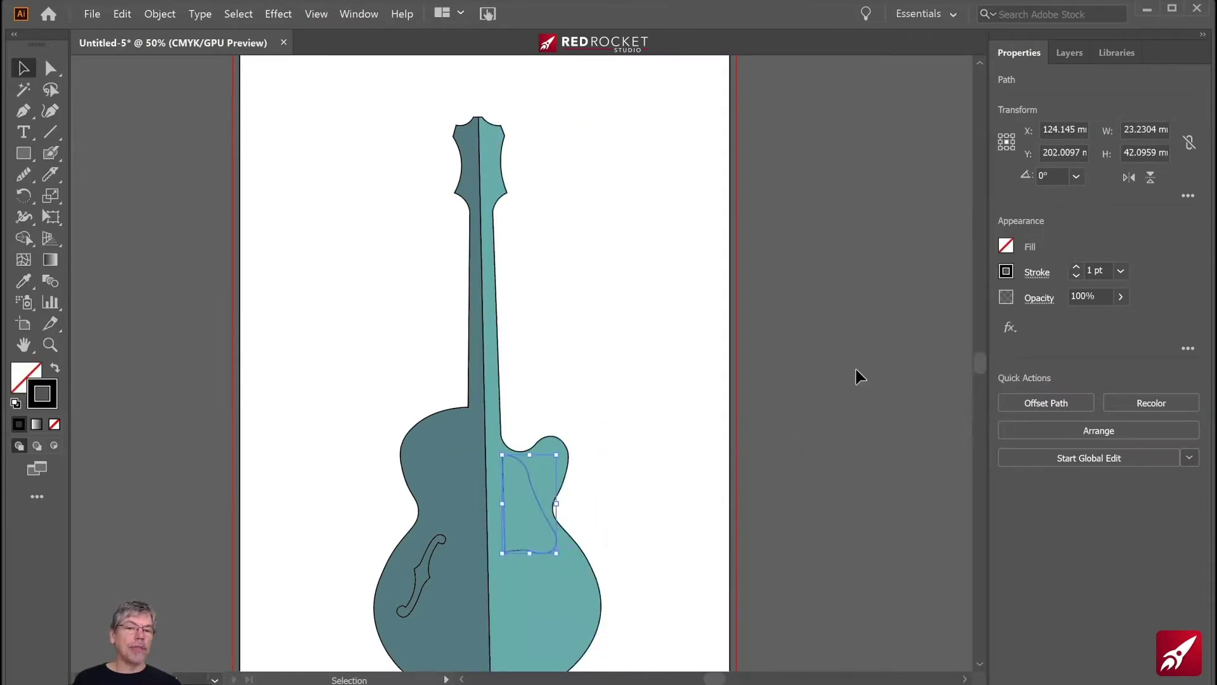
left_click(1006, 246)
left_click(826, 389)
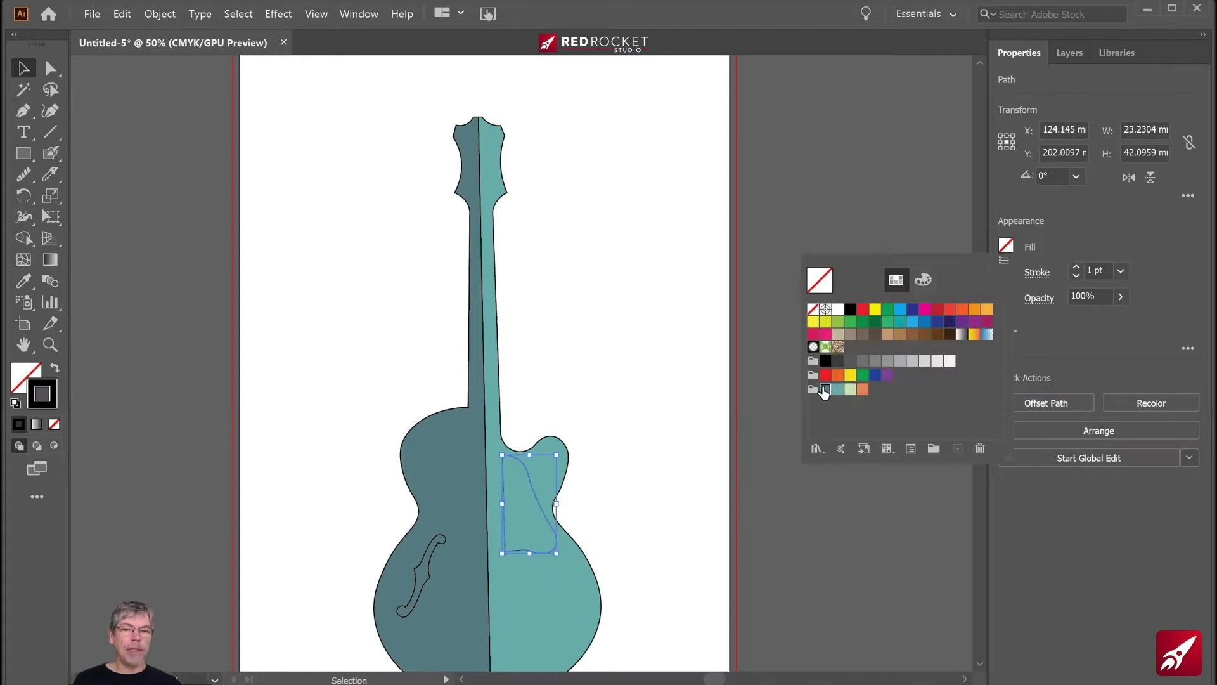
left_click(426, 574)
left_click(427, 573)
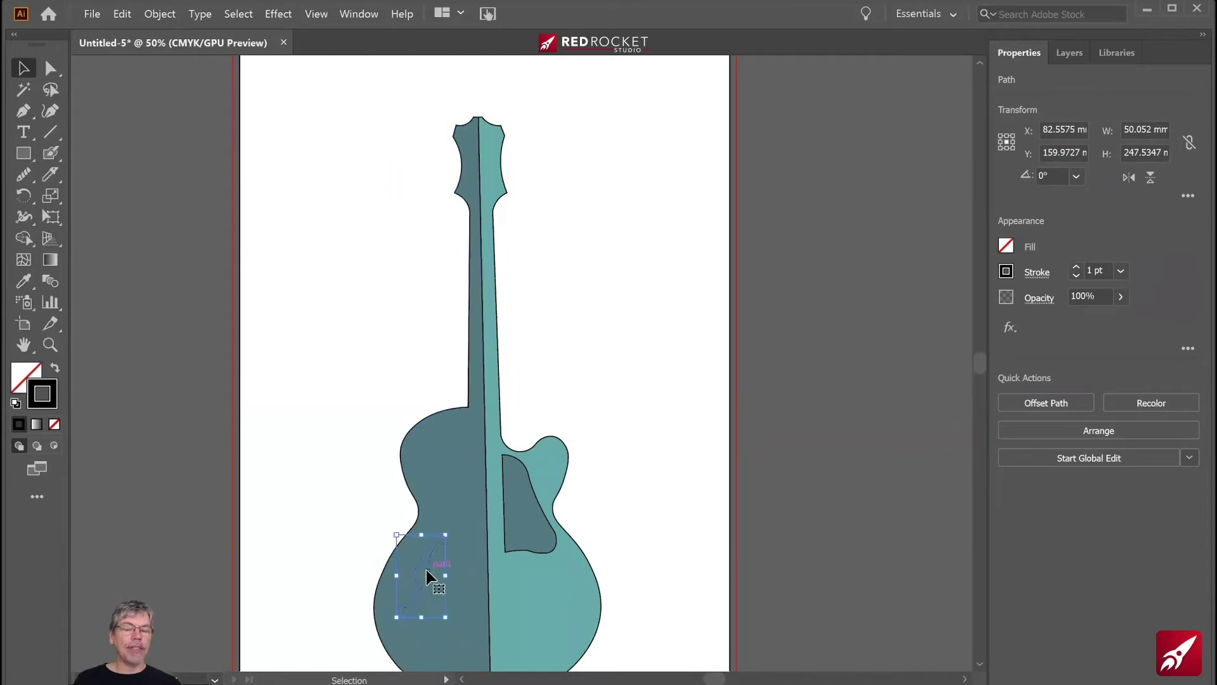
left_click(1006, 245)
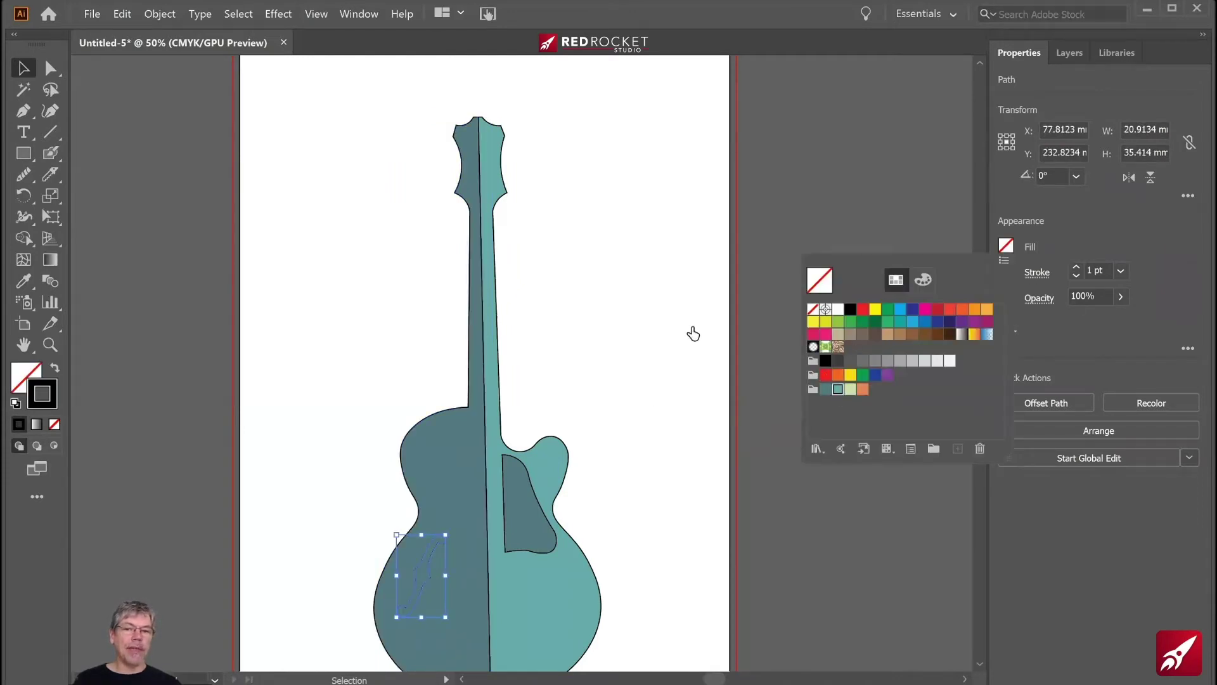
left_click(838, 390)
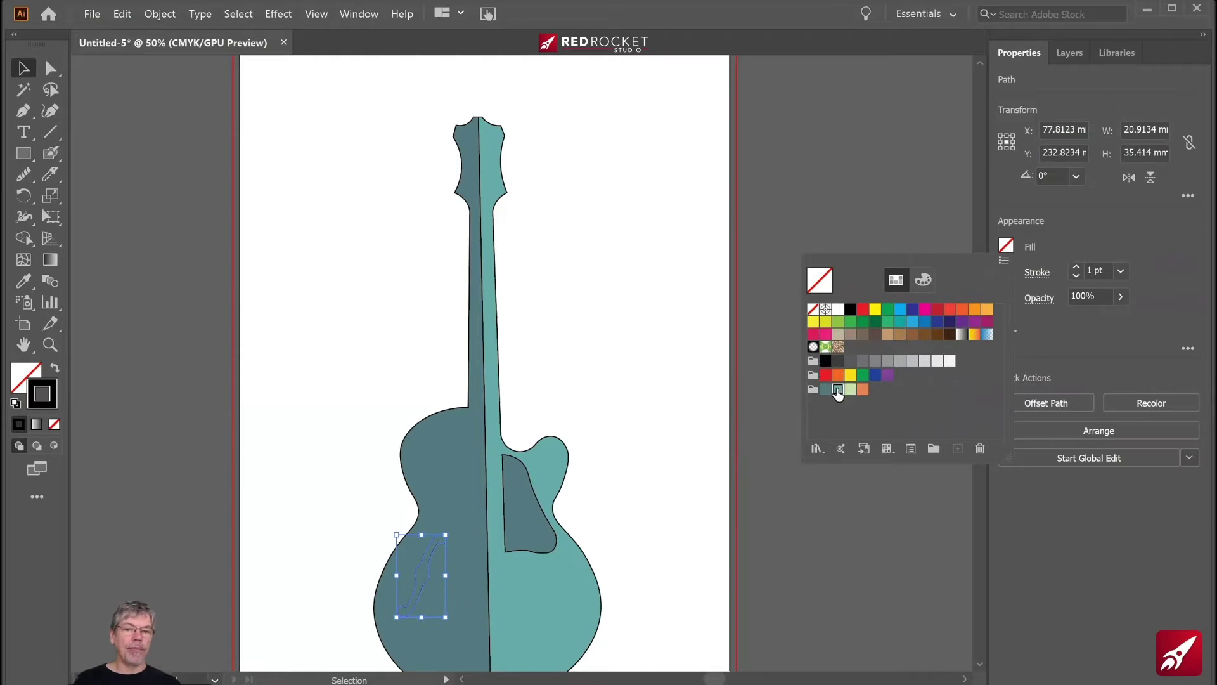
left_click(674, 336)
- Remove the outline stroke from all guitar parts by setting Stroke to None
left_click_drag(353, 292, 602, 580)
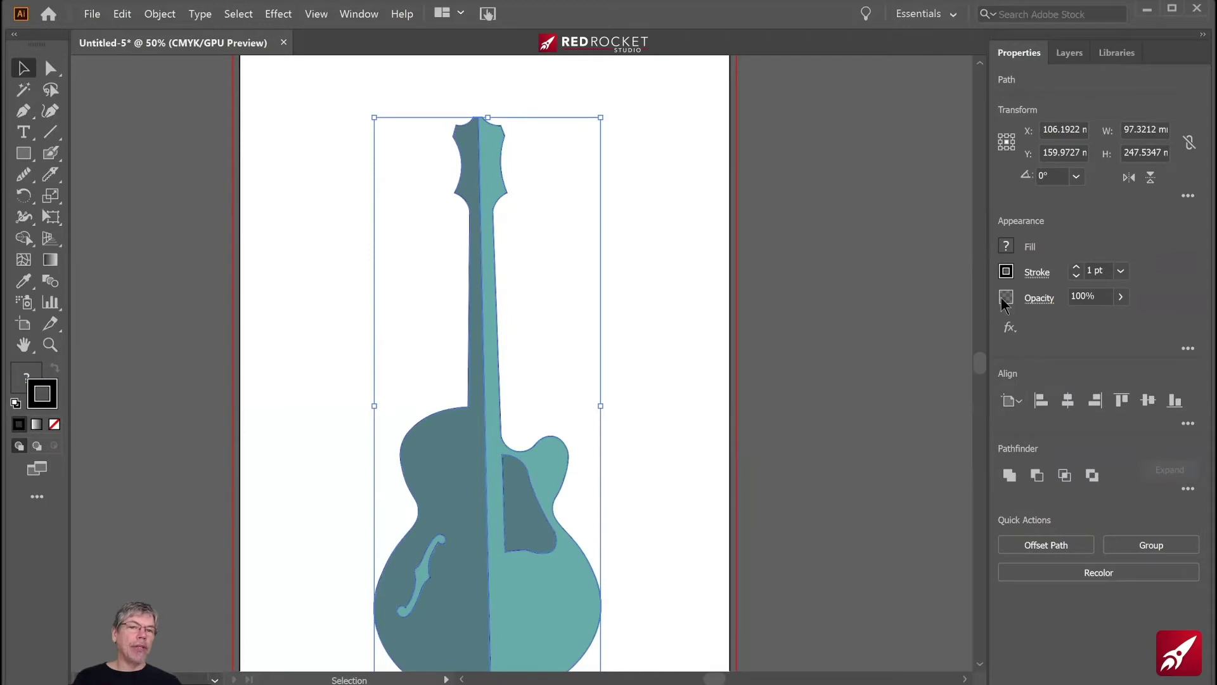
left_click(1006, 272)
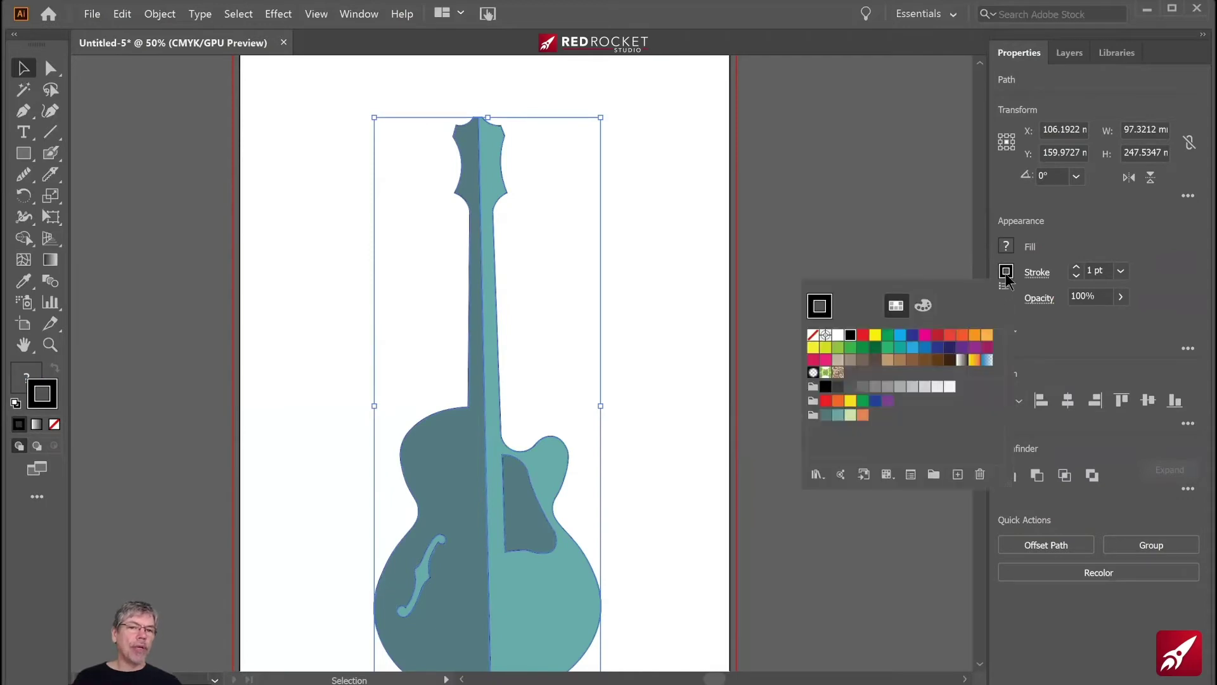
left_click(813, 335)
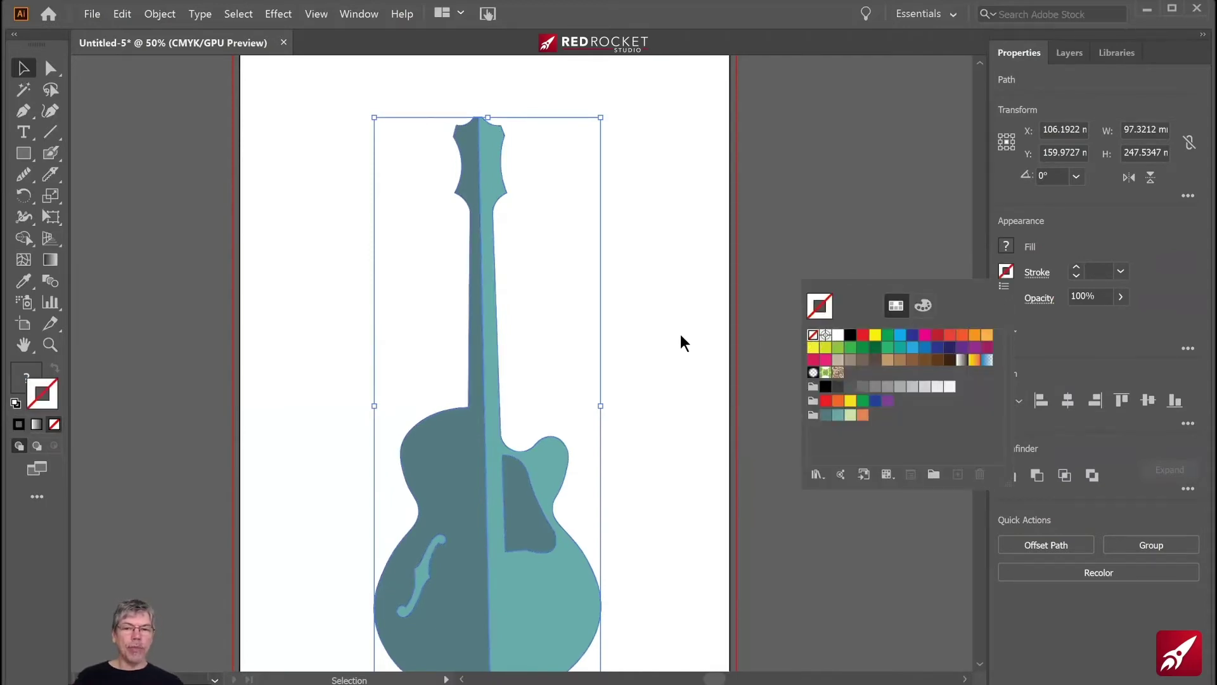
left_click(680, 334)
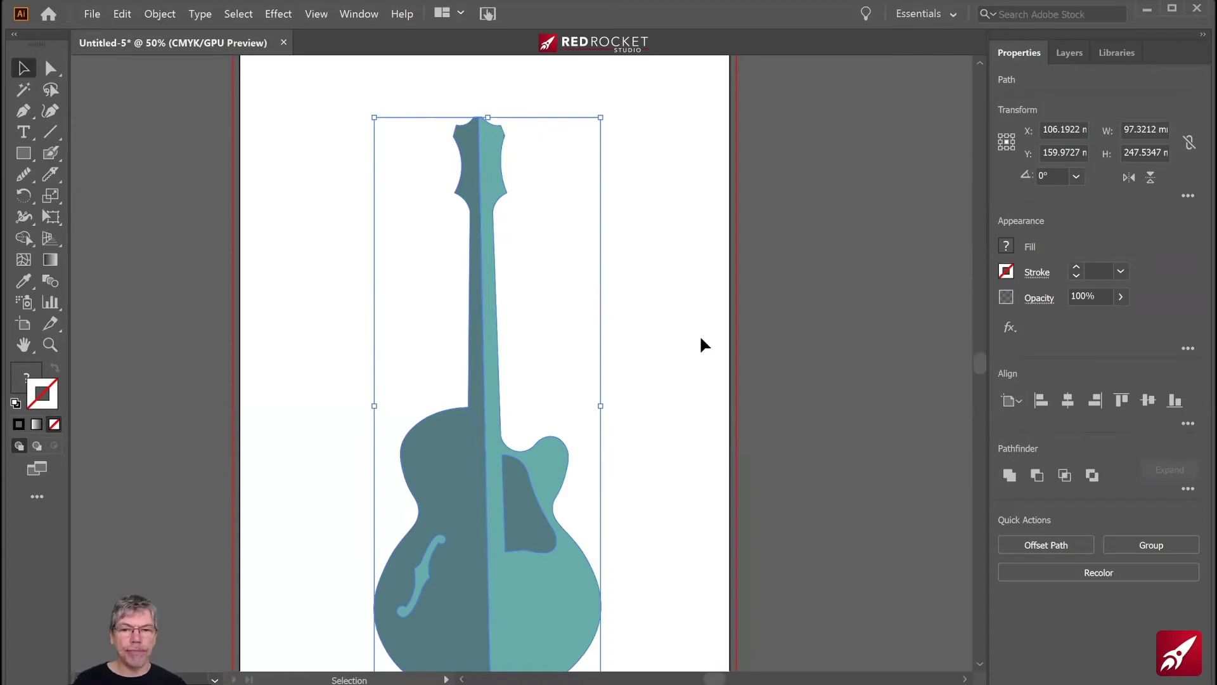
left_click(645, 359)
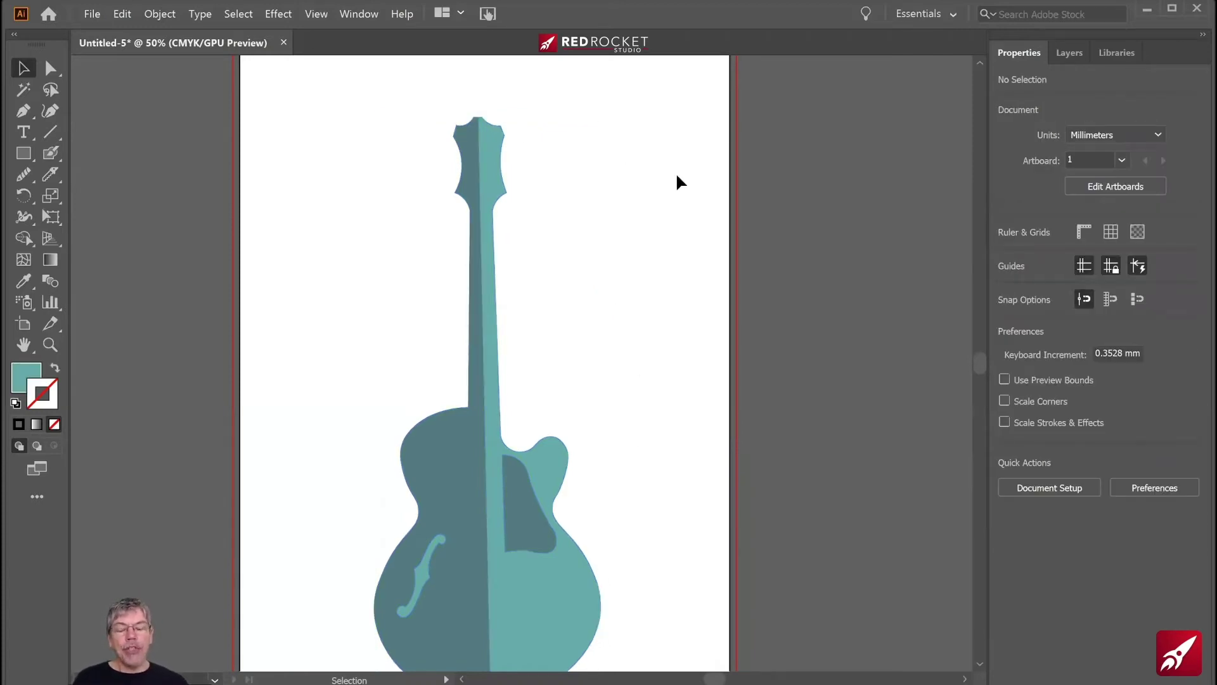
- Zoom out twice, select the four guitar paths and check them in the Layers list
key("ctrl+minus")
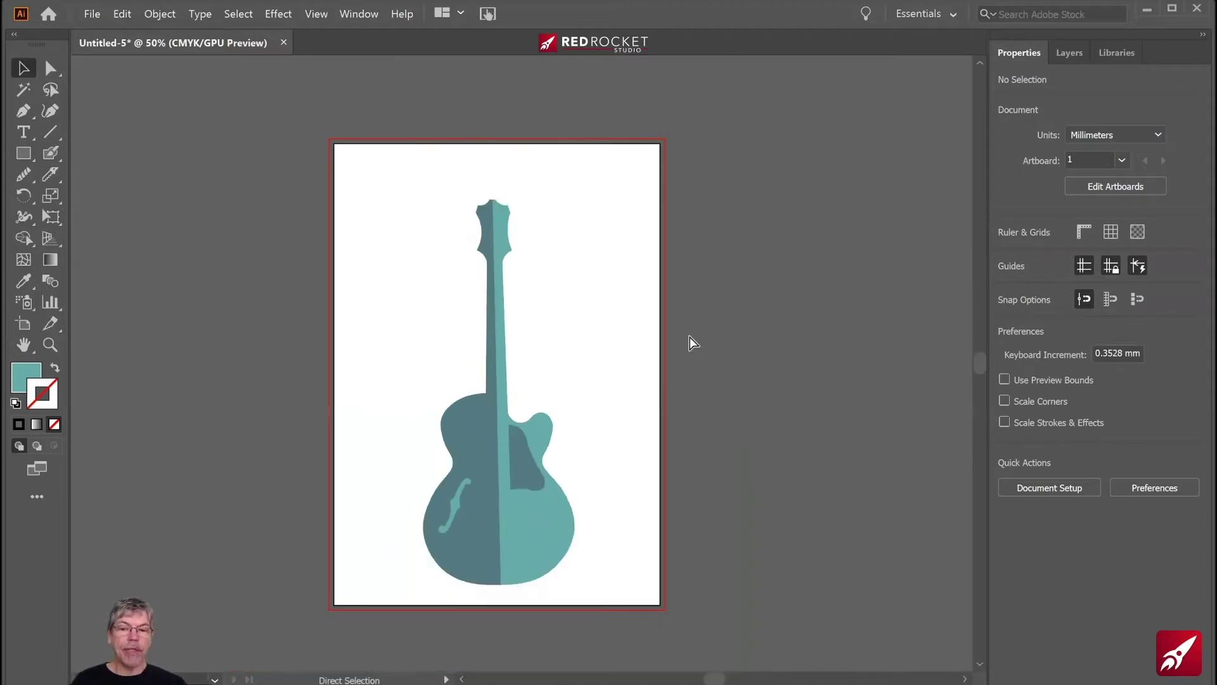
key("ctrl+minus")
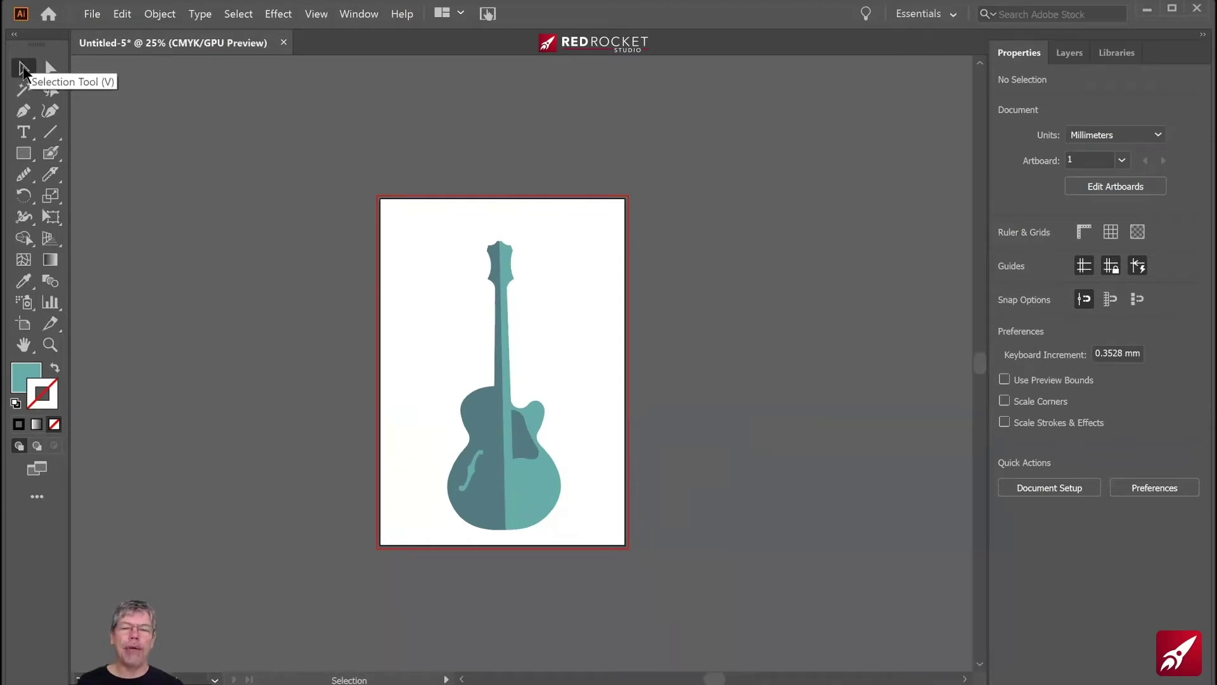
left_click_drag(382, 201, 638, 544)
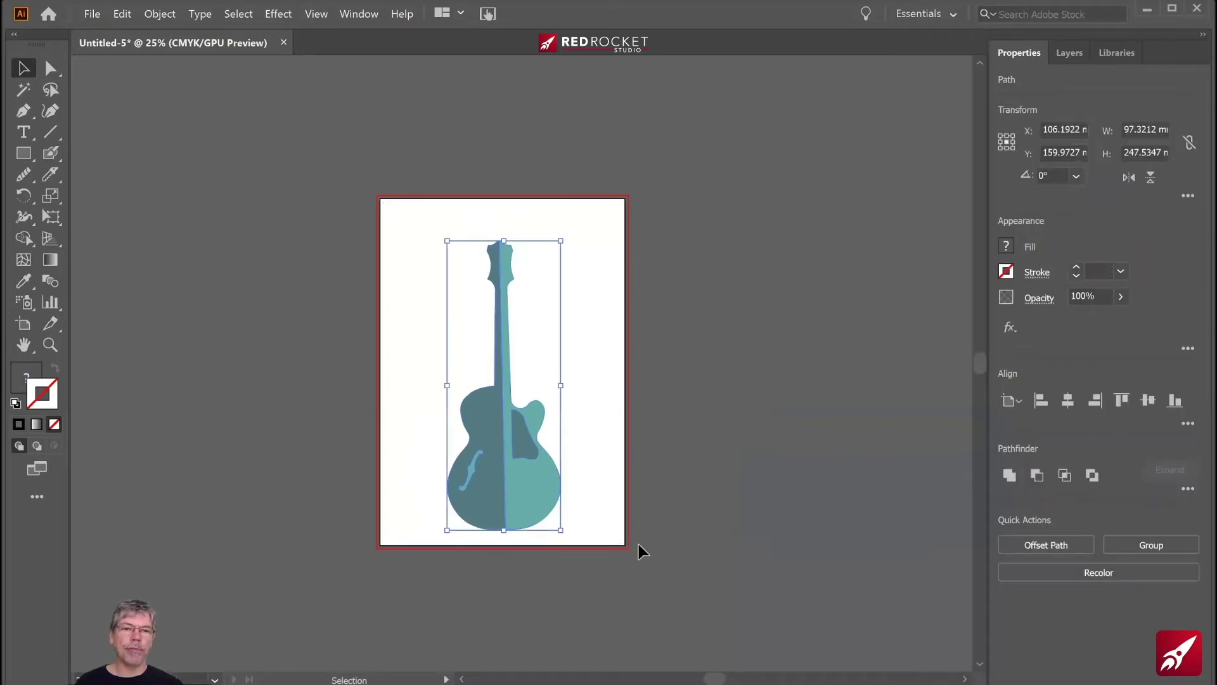
left_click(1071, 53)
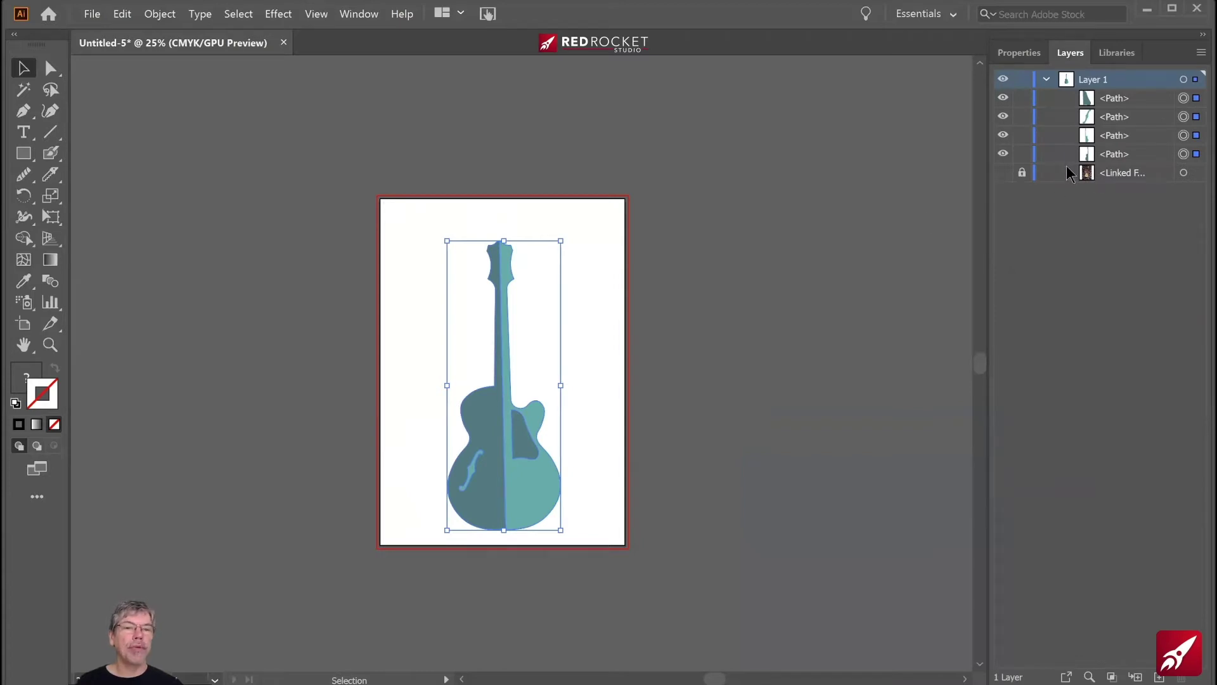
left_click(1026, 54)
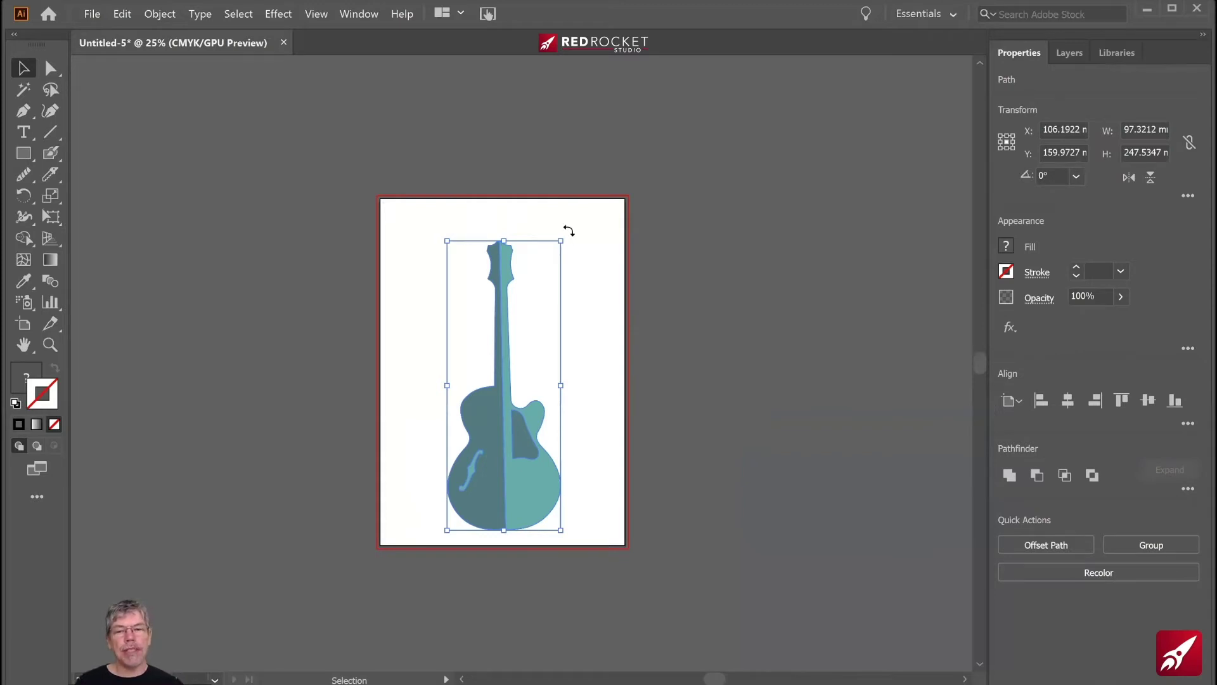
- Rotate the guitar to about 326°, enlarge it, and move it down-left past the page edges
left_click_drag(570, 231, 627, 294)
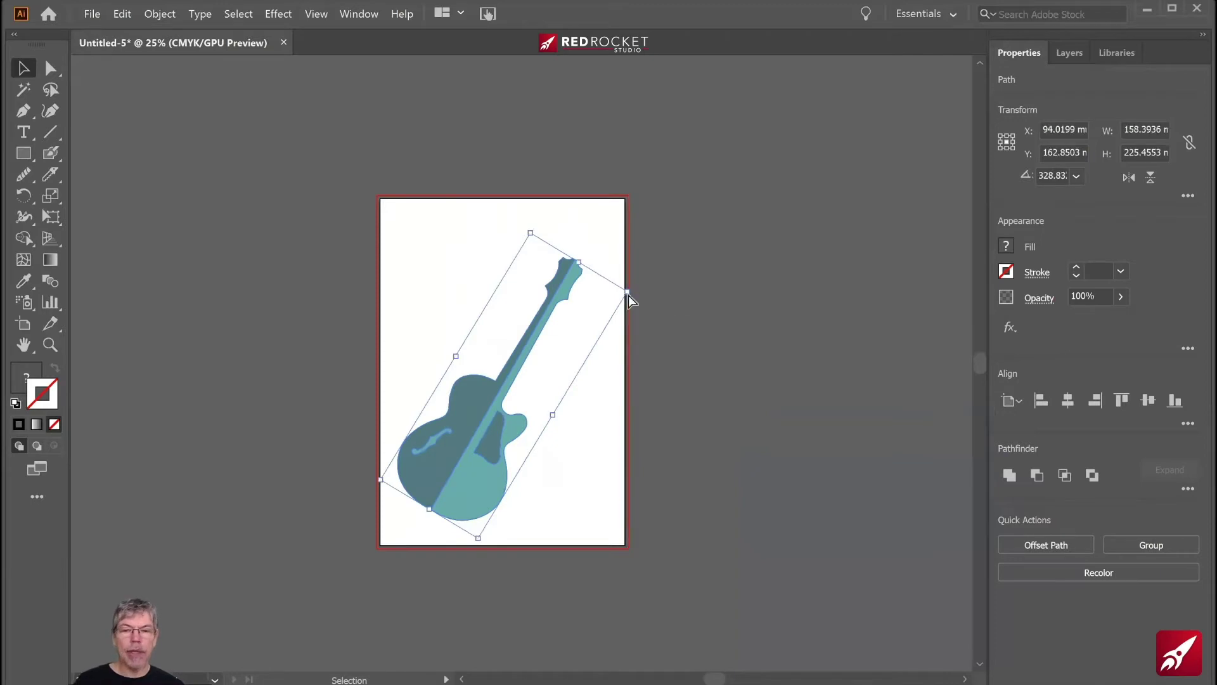
key("ctrl+z")
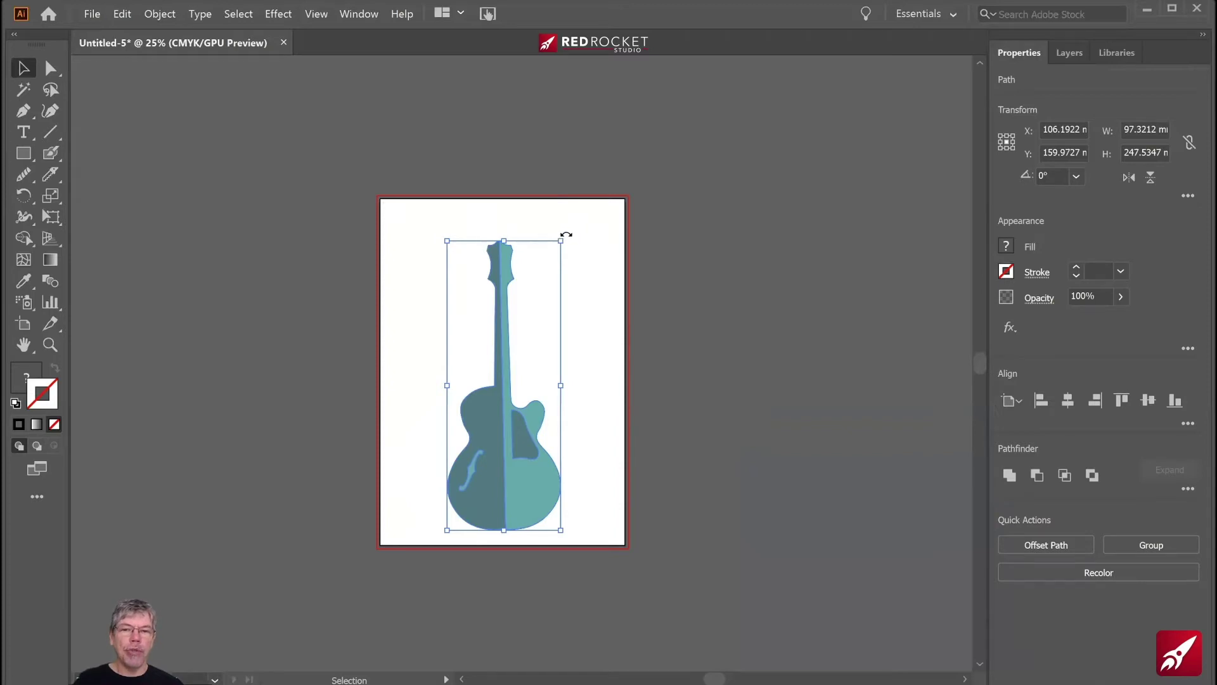
left_click_drag(566, 235, 633, 299)
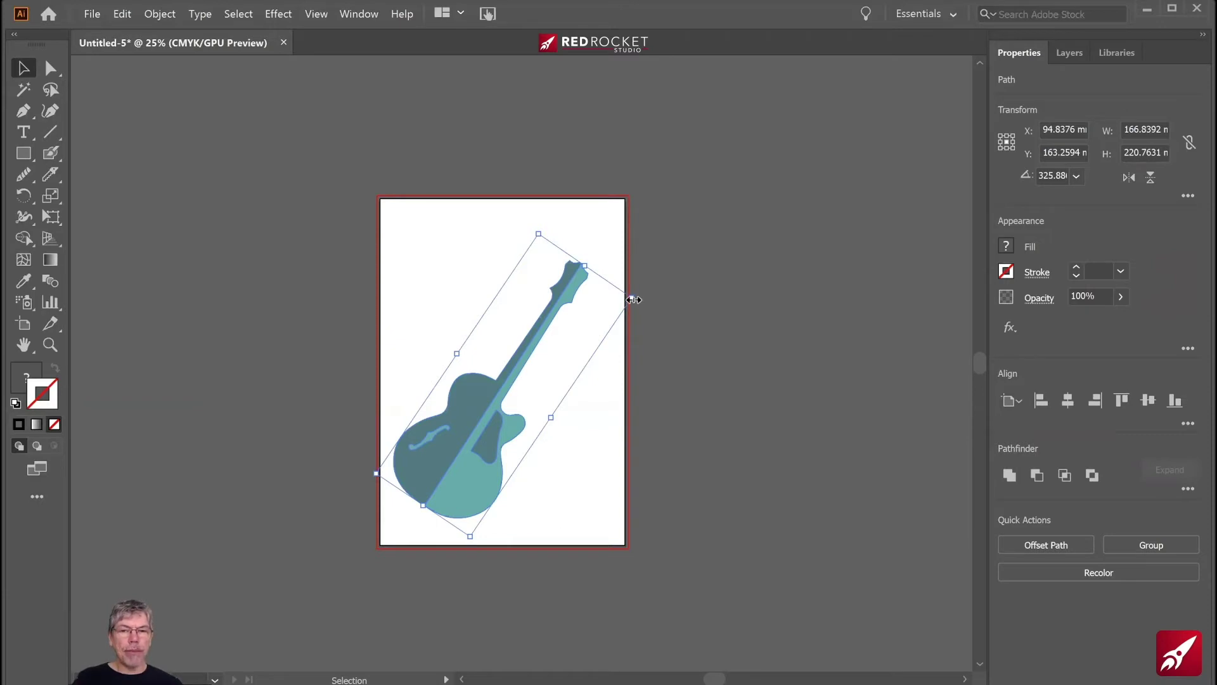
mouse_move(635, 299)
left_mouse_down()
mouse_move(671, 279)
mouse_move(669, 428)
mouse_move(558, 454)
mouse_move(683, 267)
mouse_move(606, 416)
mouse_move(579, 287)
mouse_move(644, 281)
left_mouse_up()
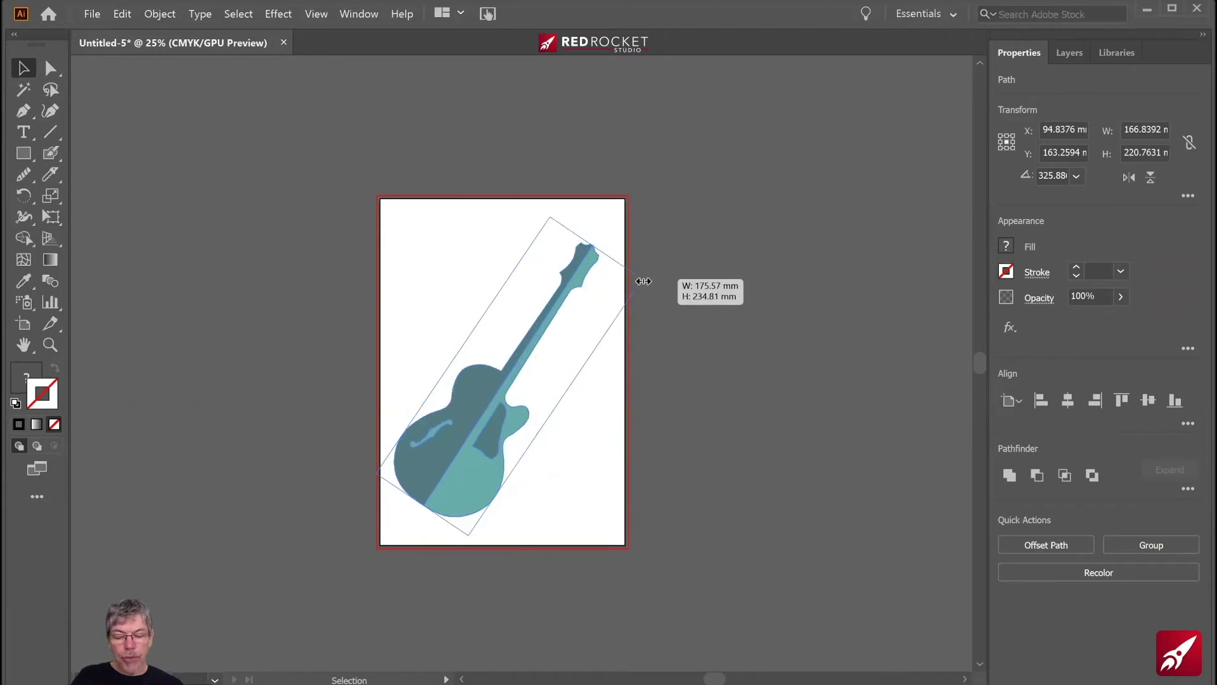
left_click_drag(644, 281, 802, 238)
left_click_drag(536, 384, 493, 427)
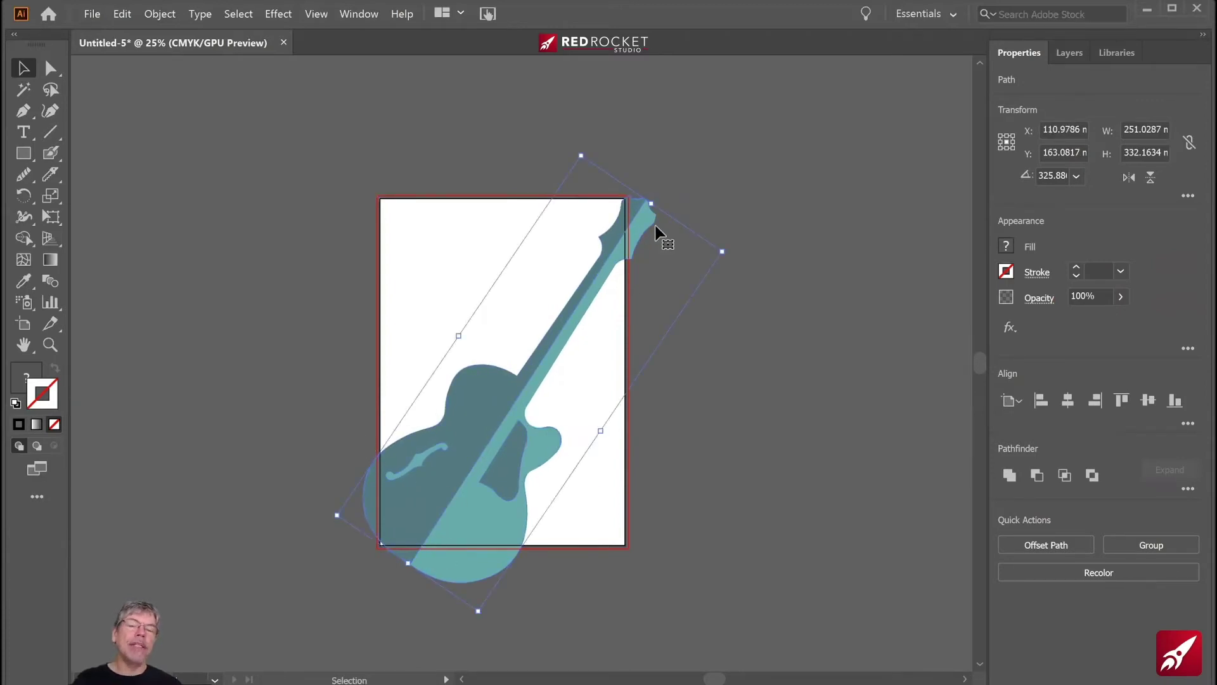
left_click(801, 178)
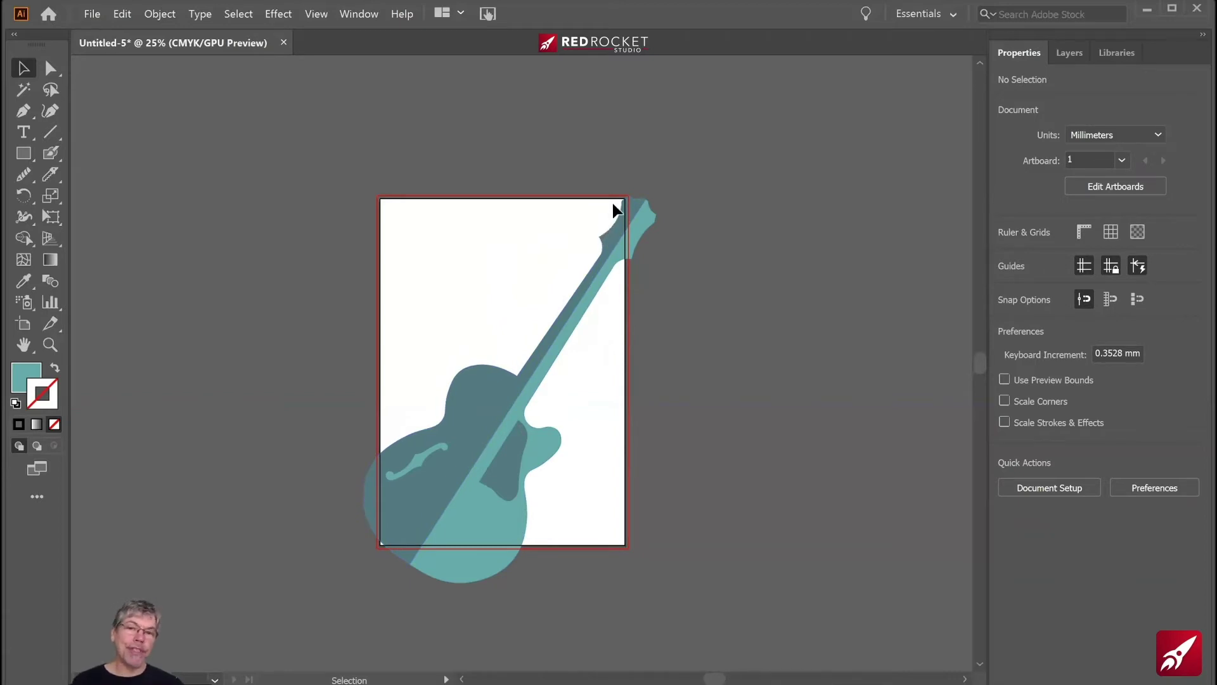
- Zoom into the headstock and draw a small dark-teal Pencil oval beside it
left_click(50, 346)
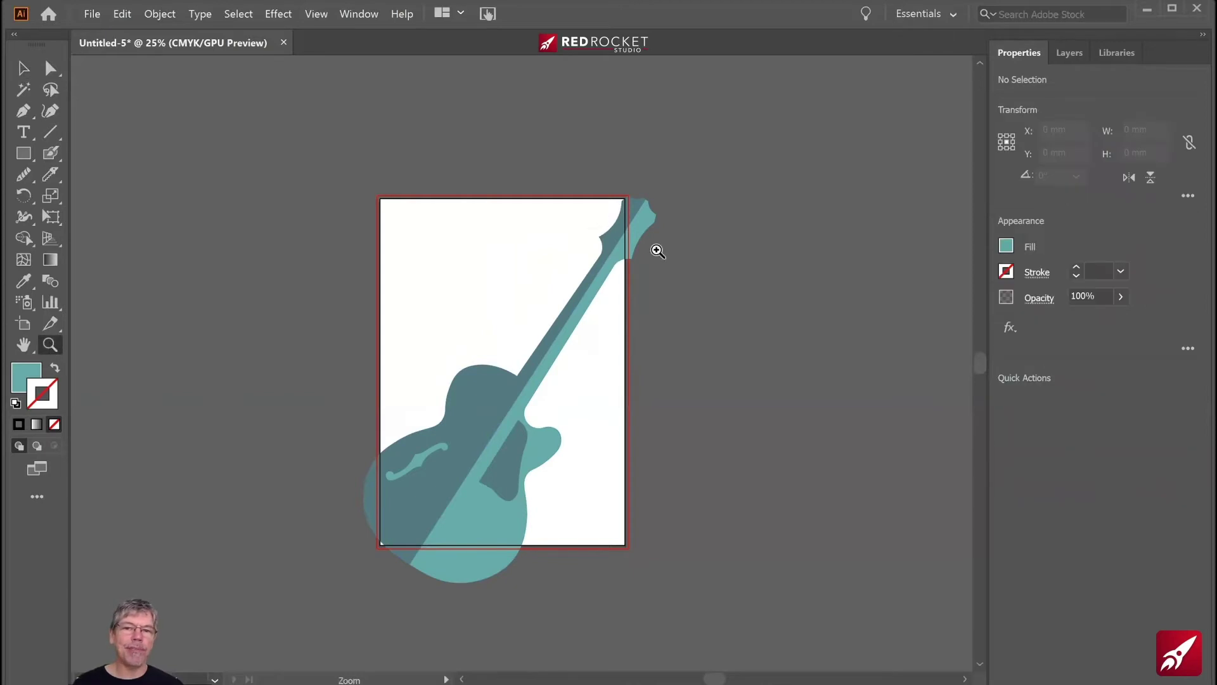
key("ctrl+plus")
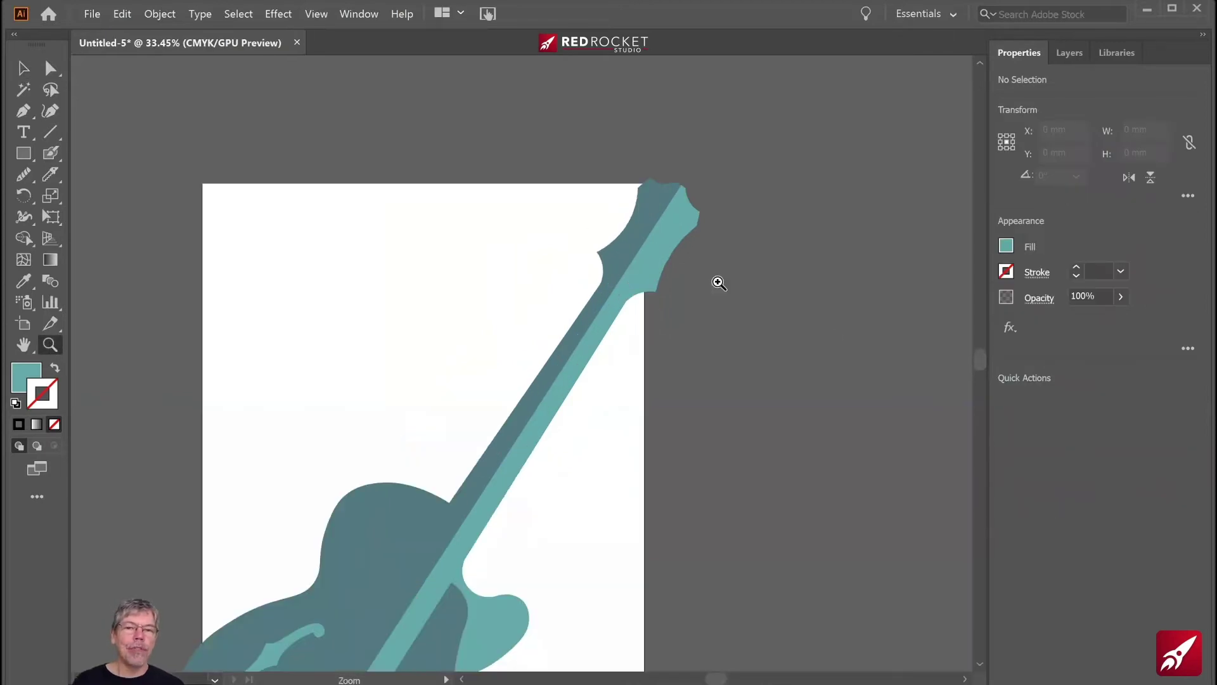
left_click(720, 283)
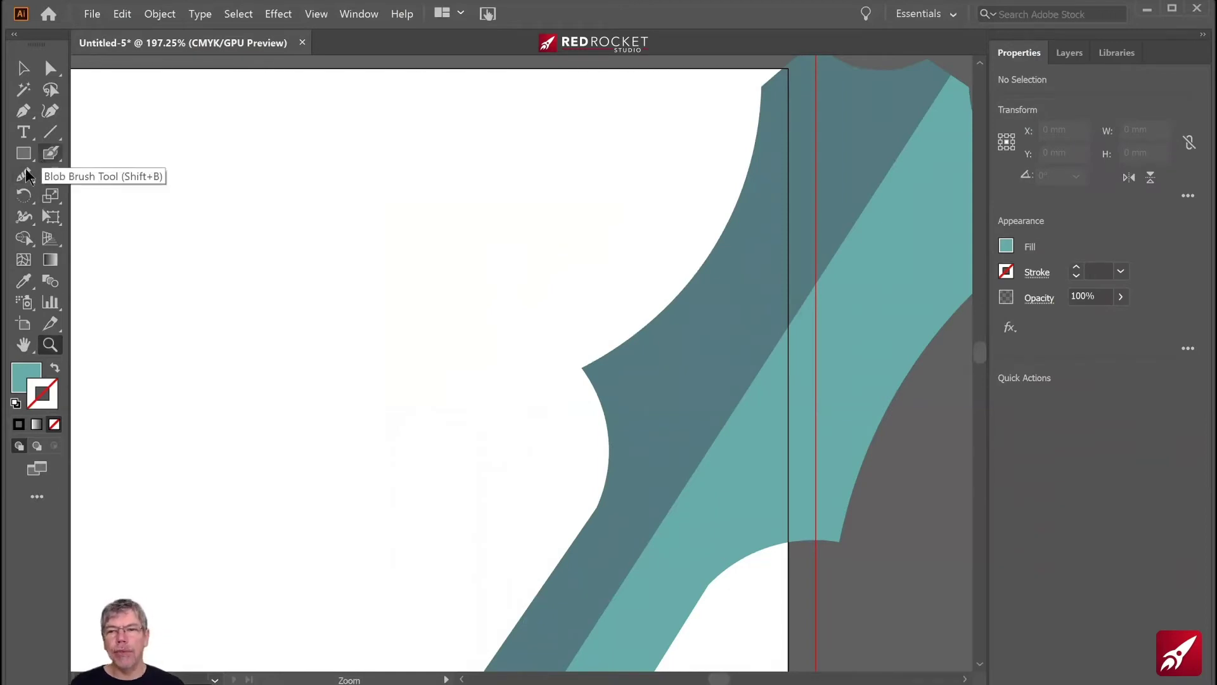
left_click_drag(24, 174, 112, 173)
left_click(102, 196)
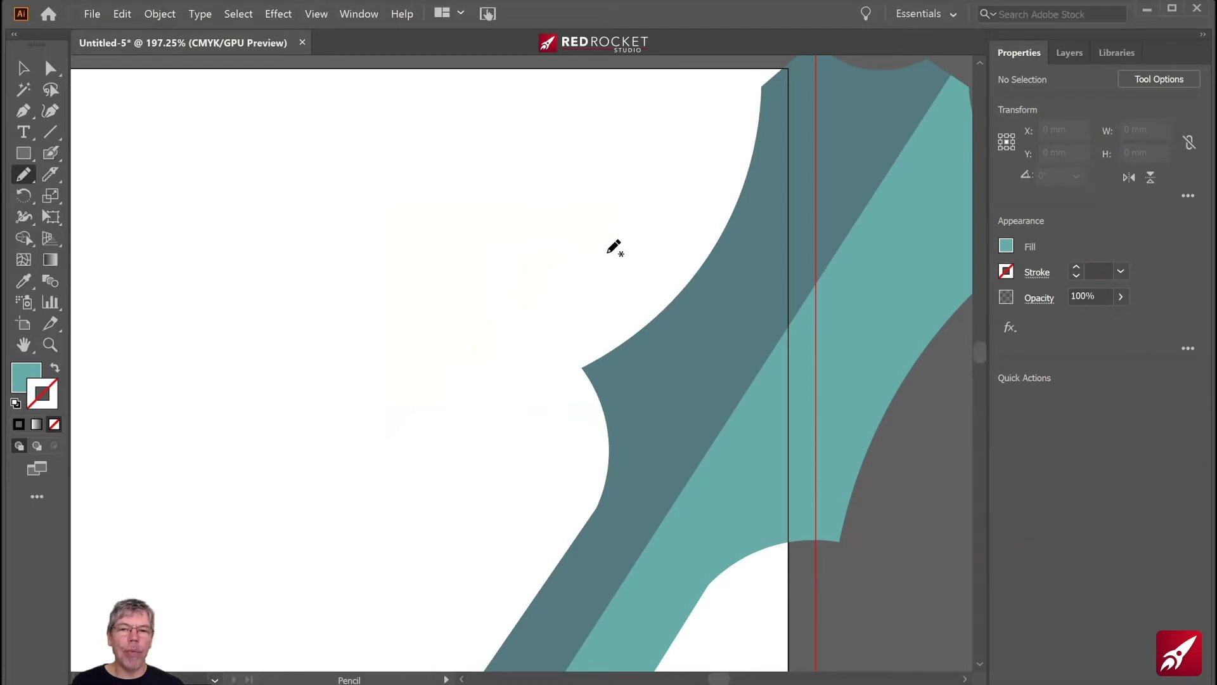
mouse_move(607, 254)
left_mouse_down()
mouse_move(568, 275)
mouse_move(607, 312)
mouse_move(629, 294)
mouse_move(617, 253)
mouse_move(606, 253)
left_mouse_up()
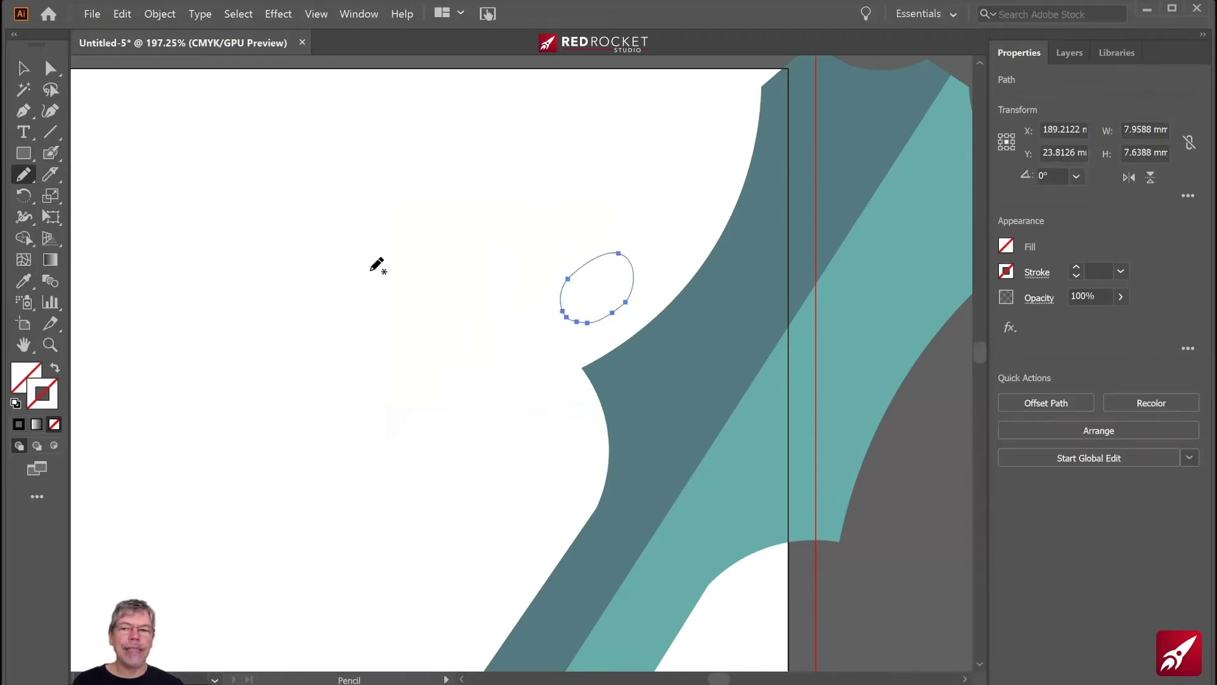
left_click(1006, 247)
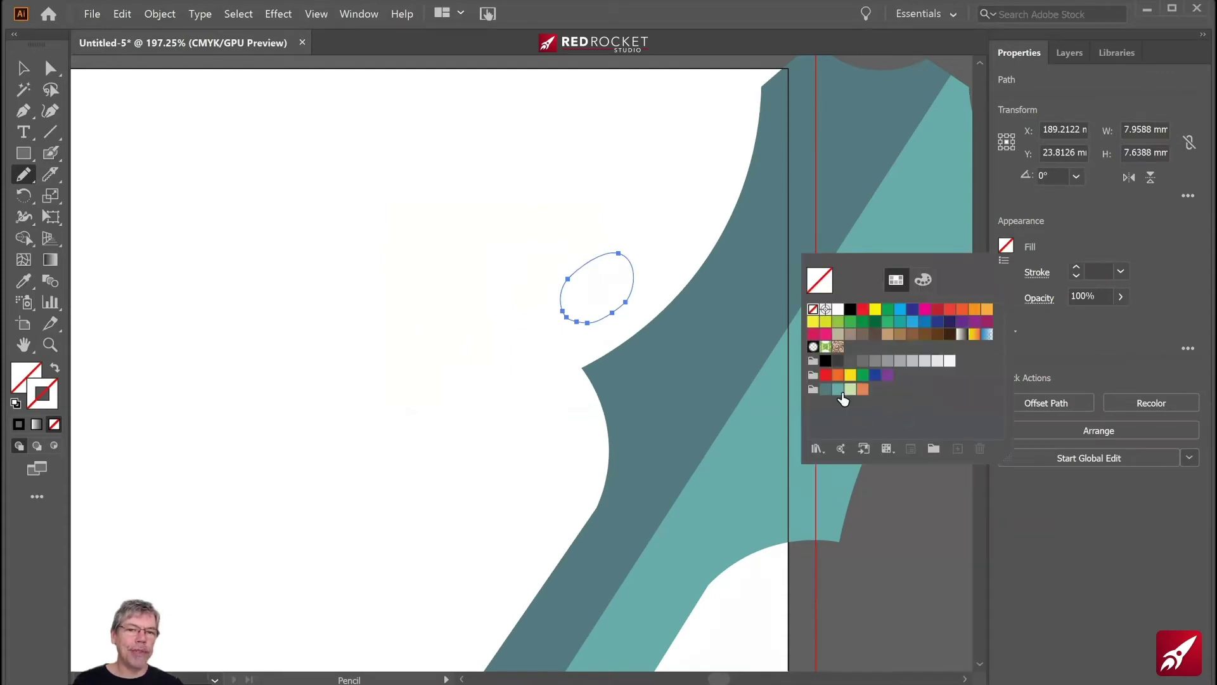
left_click(826, 389)
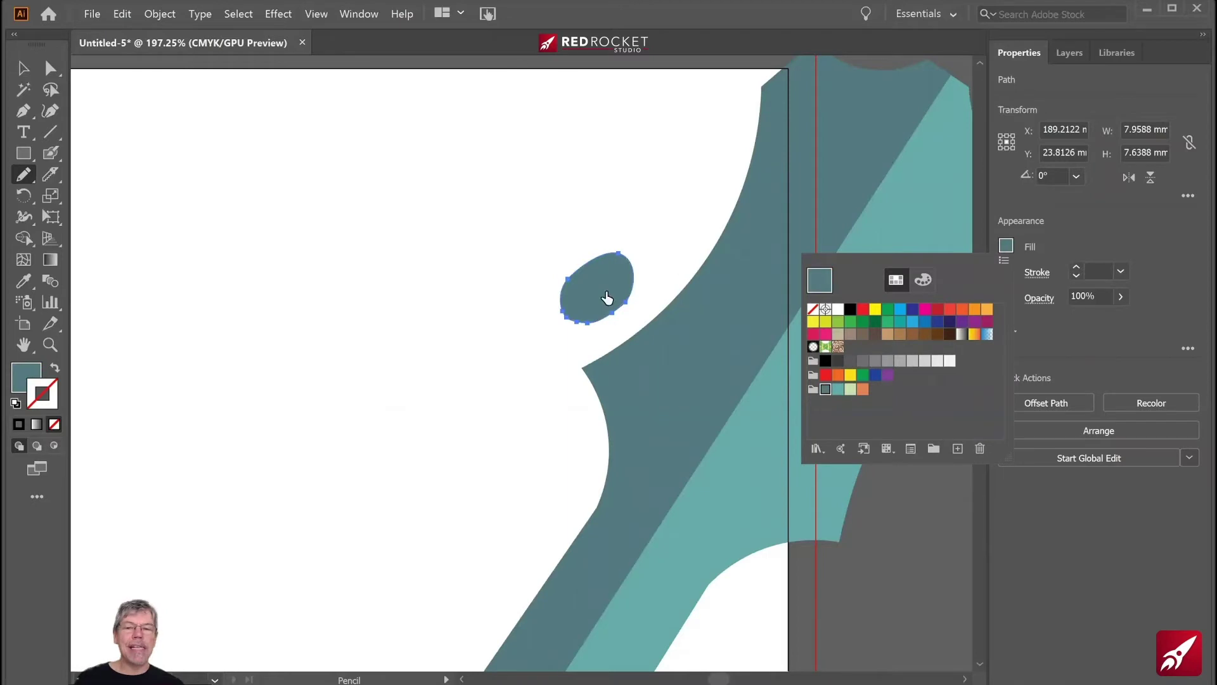
key("Escape")
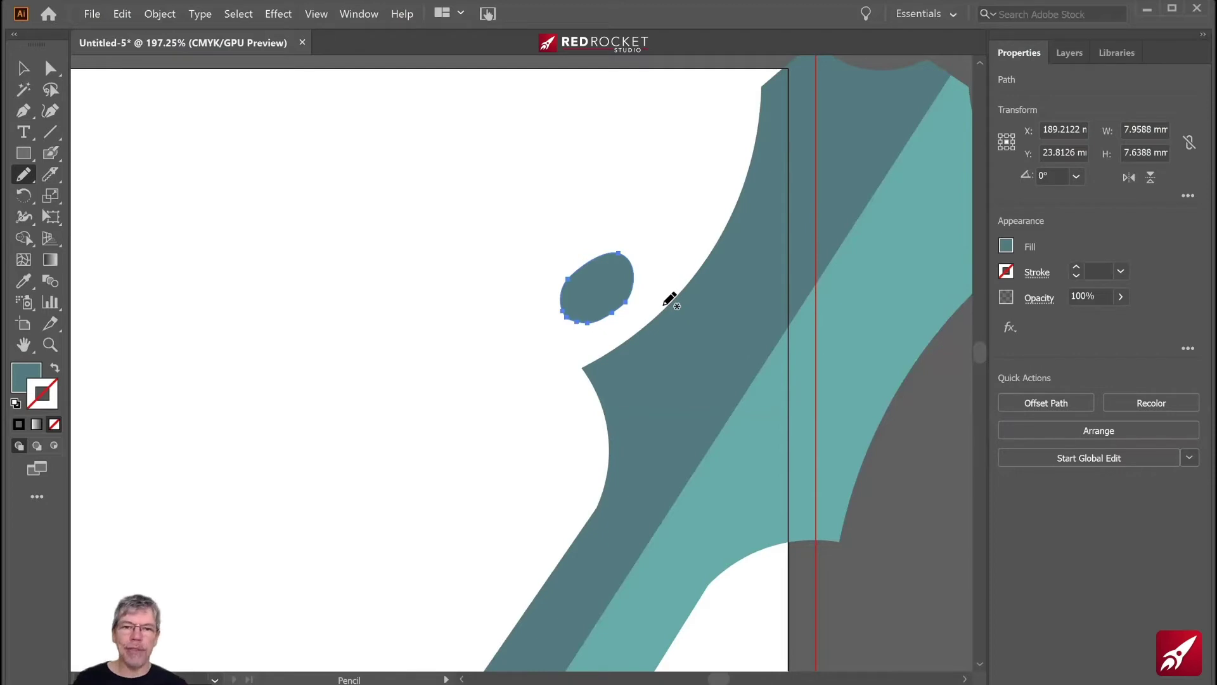
- Simplify the oval's path down to 3 anchor points with Object > Path > Simplify
left_click(160, 14)
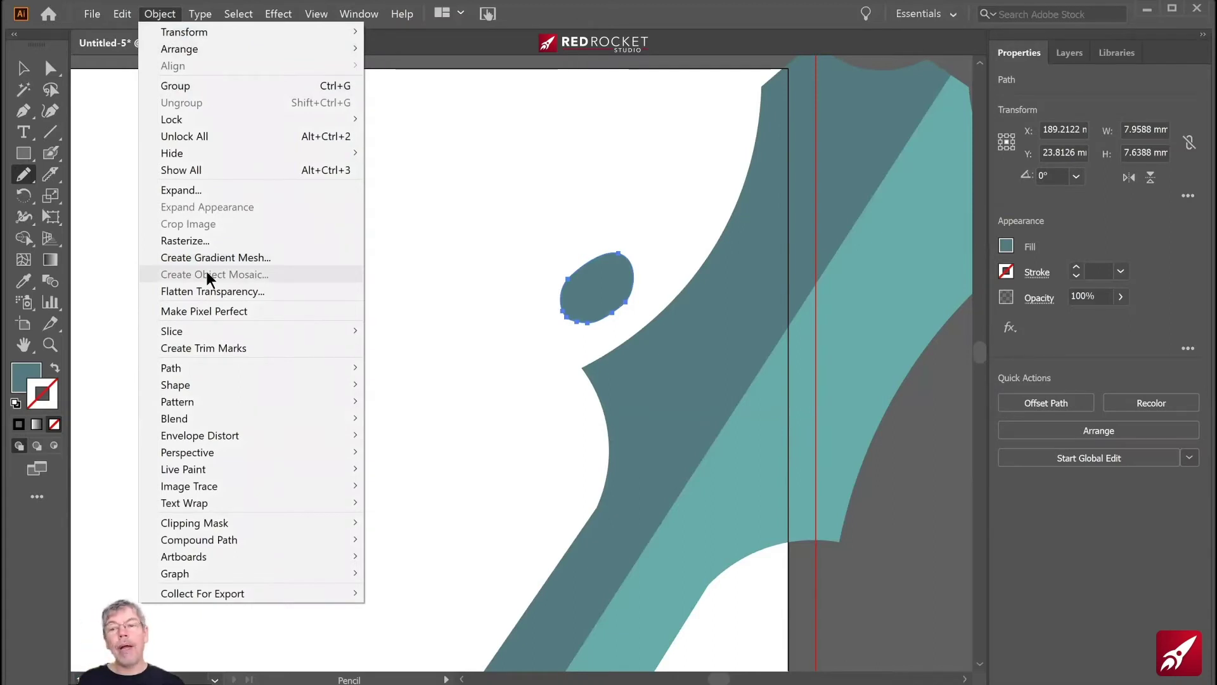
mouse_move(207, 371)
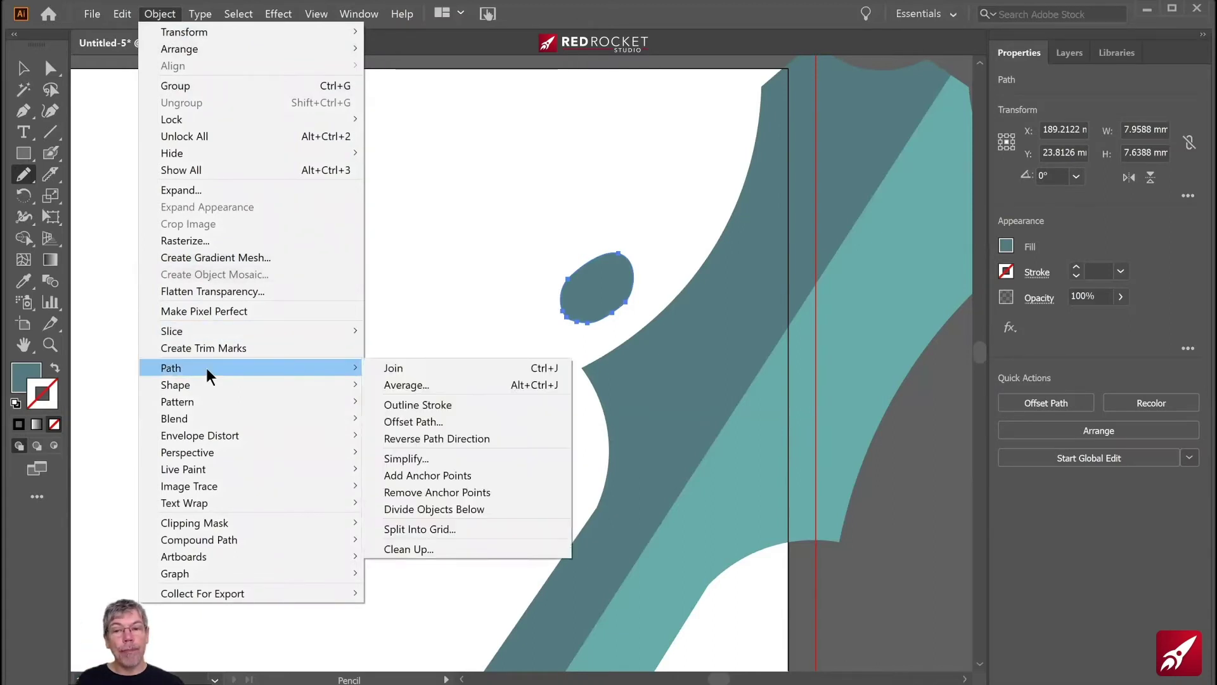
left_click(414, 459)
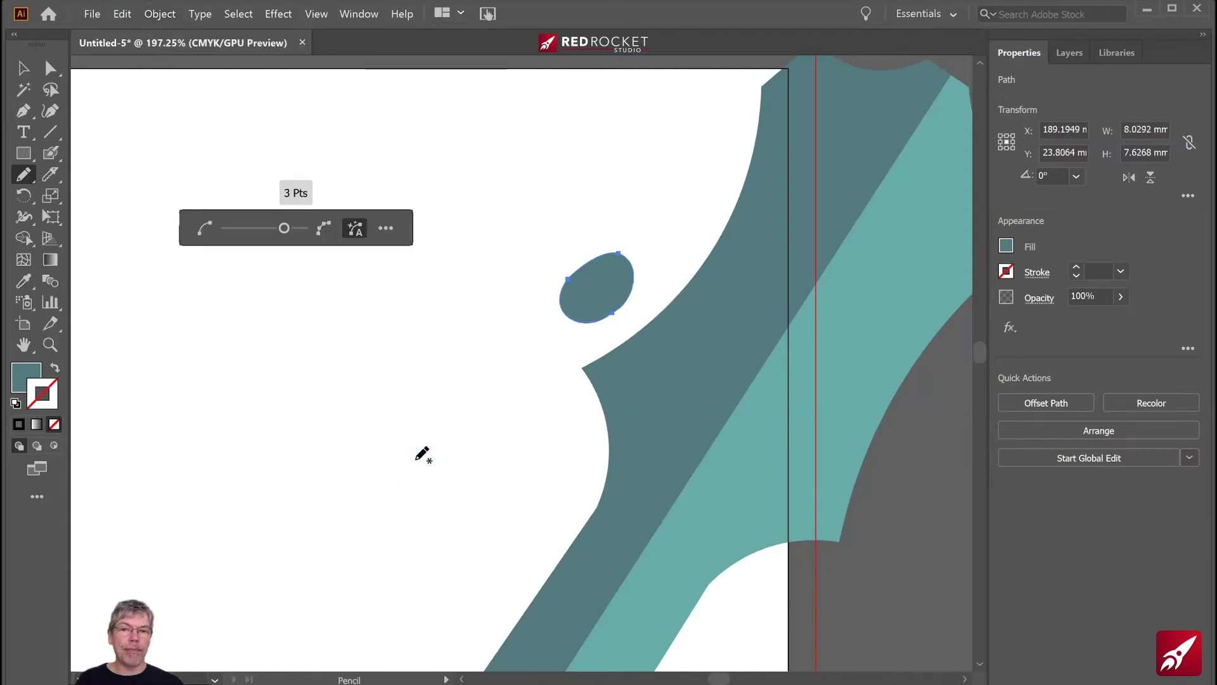
left_click_drag(283, 229, 263, 229)
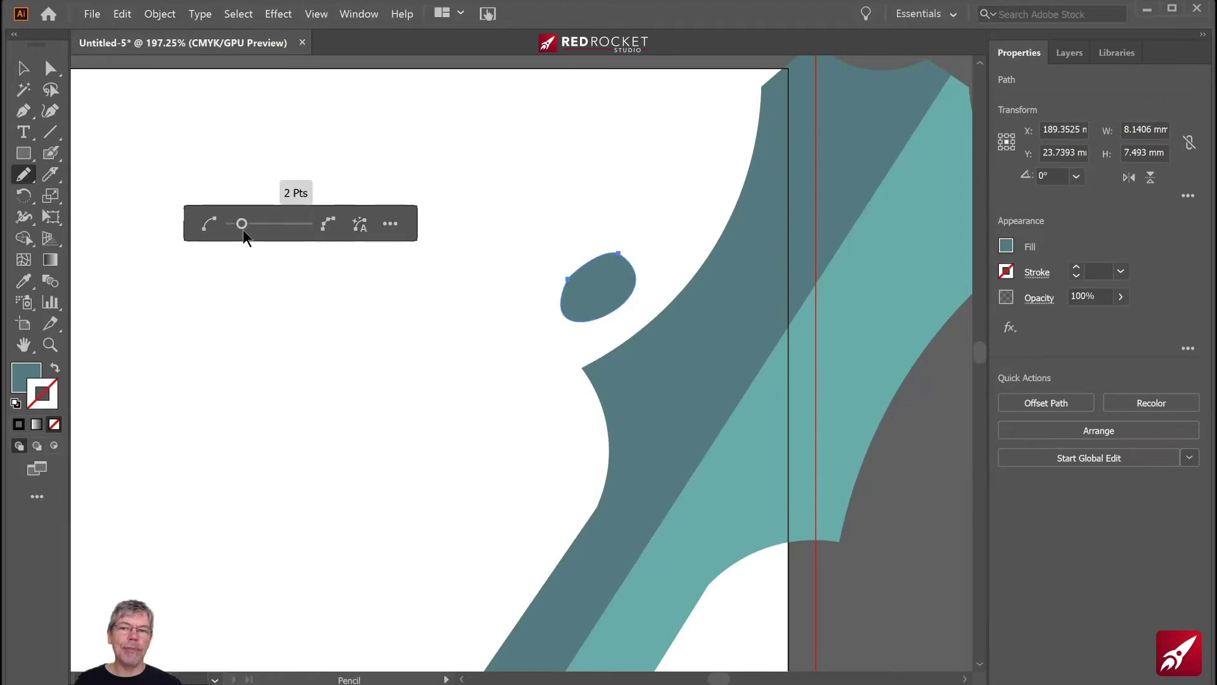
left_click_drag(242, 230, 282, 229)
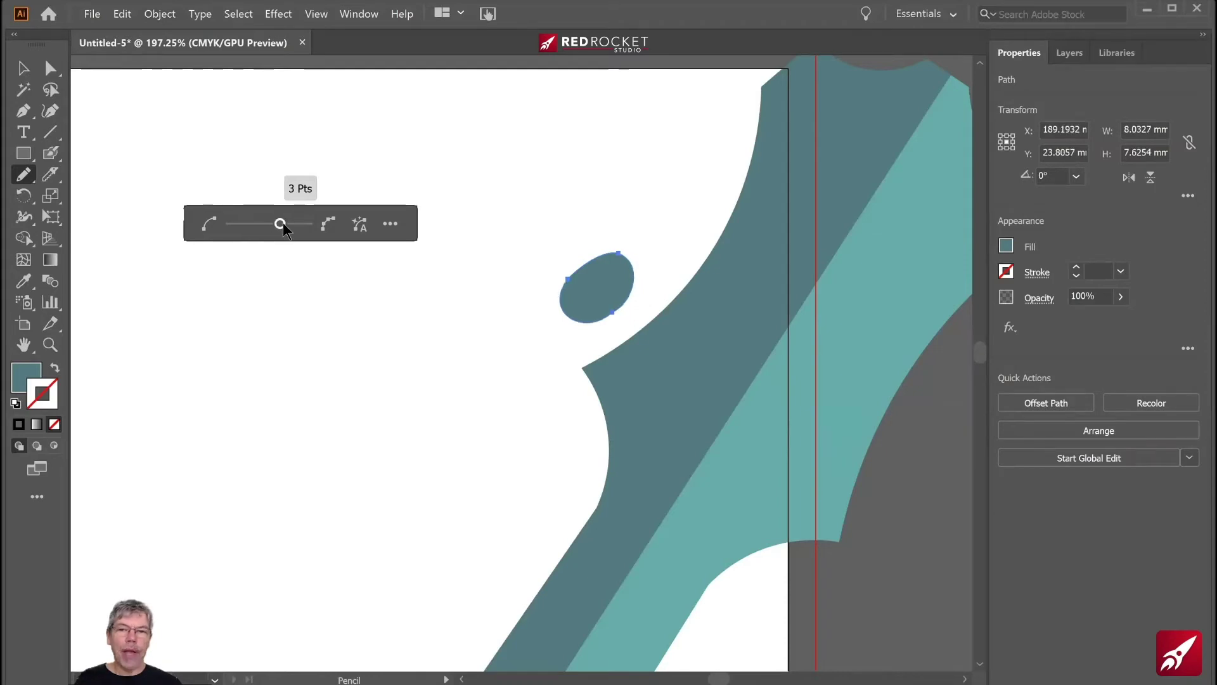
left_click(23, 67)
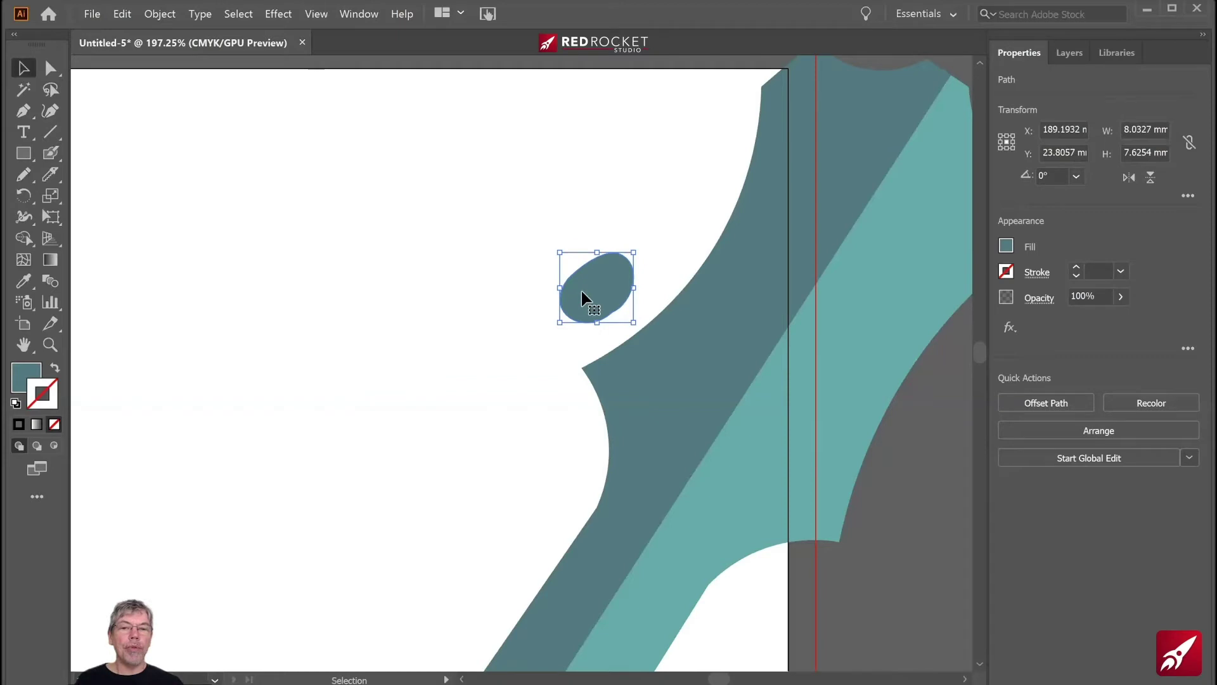
- Duplicate the oval twice up the headstock and rotate the copies to follow its edge
left_click_drag(583, 291, 587, 299)
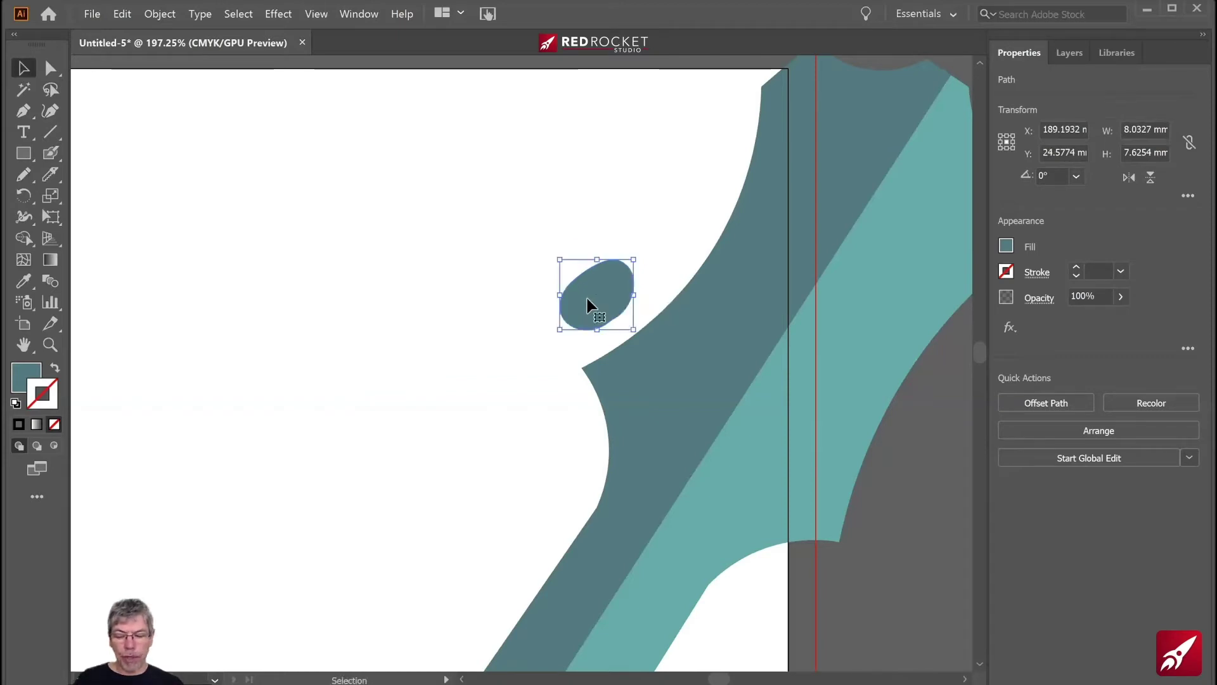
left_click_drag(595, 289, 599, 195)
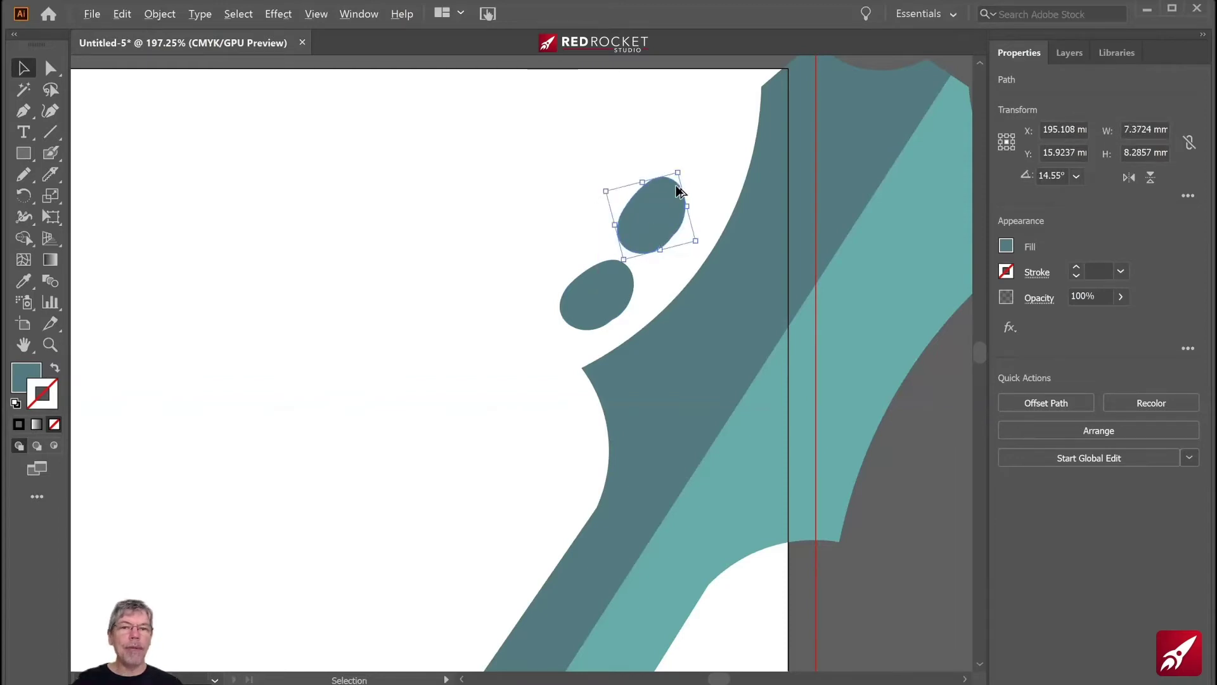
left_click_drag(679, 190, 693, 152)
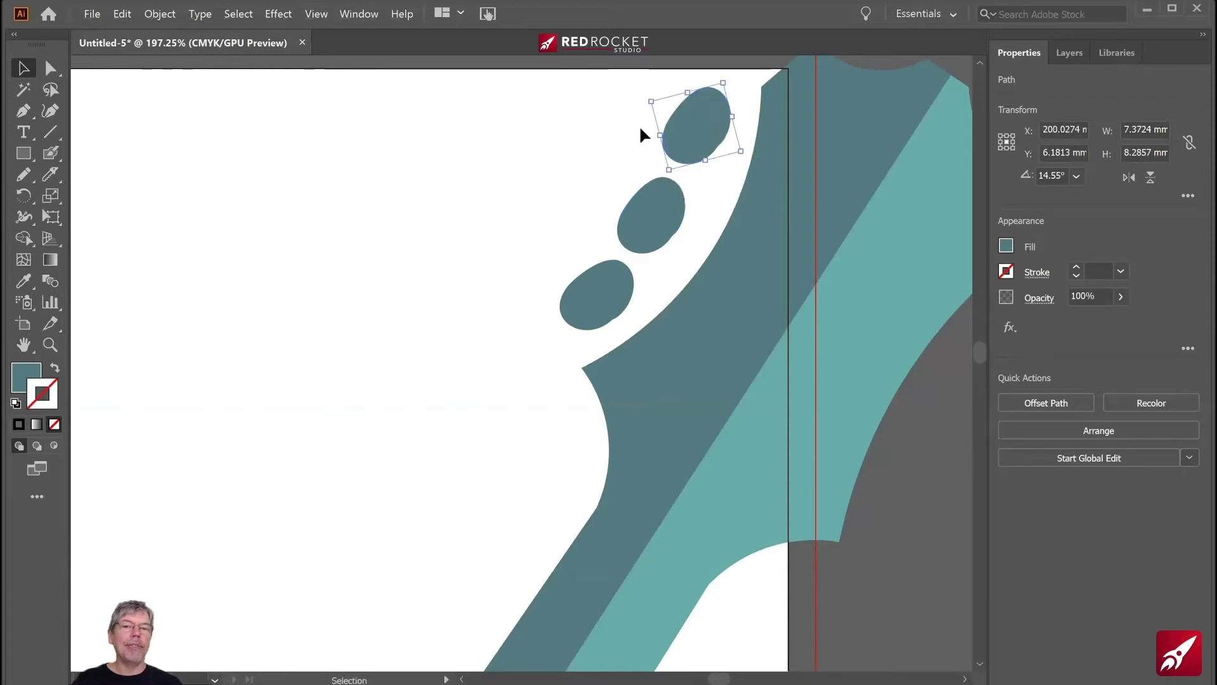
left_click_drag(637, 119, 636, 133)
left_click(573, 211)
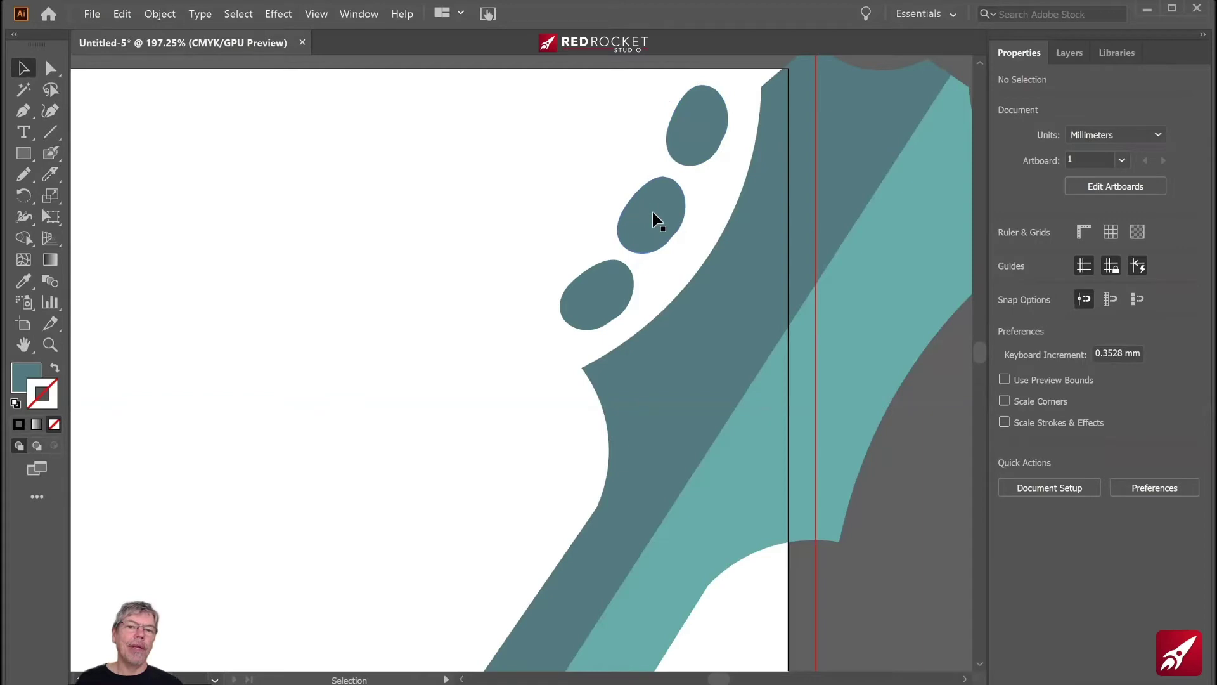
left_click_drag(653, 218, 665, 222)
left_click_drag(700, 155, 704, 160)
key("ctrl+shift+a")
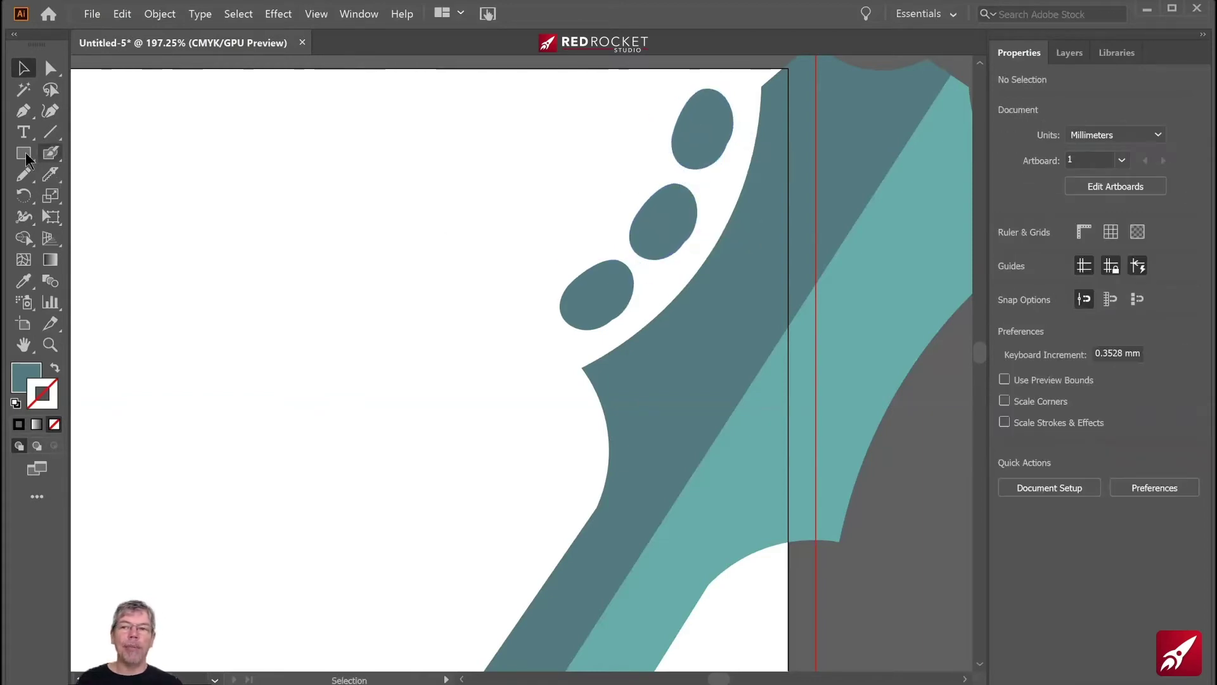
- Draw a thin angled rectangle stem under the lowest peg and copy it under the other two
key("m")
left_click_drag(457, 219, 474, 281)
left_click(23, 68)
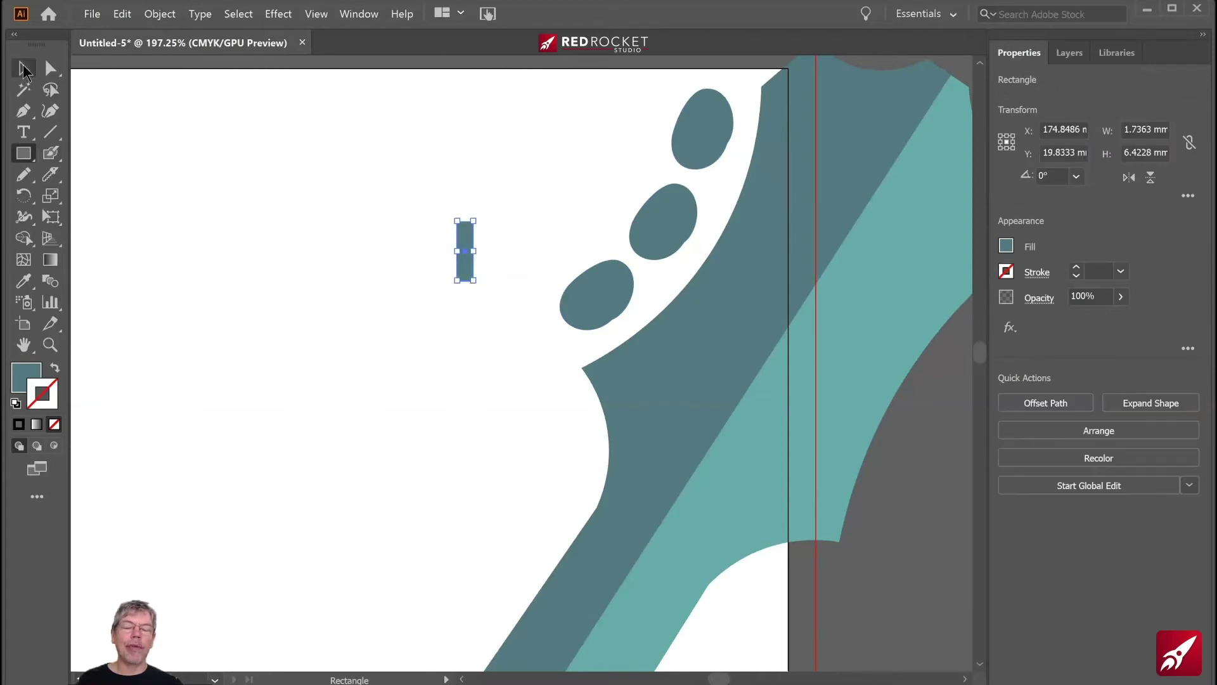
left_click_drag(468, 267, 621, 337)
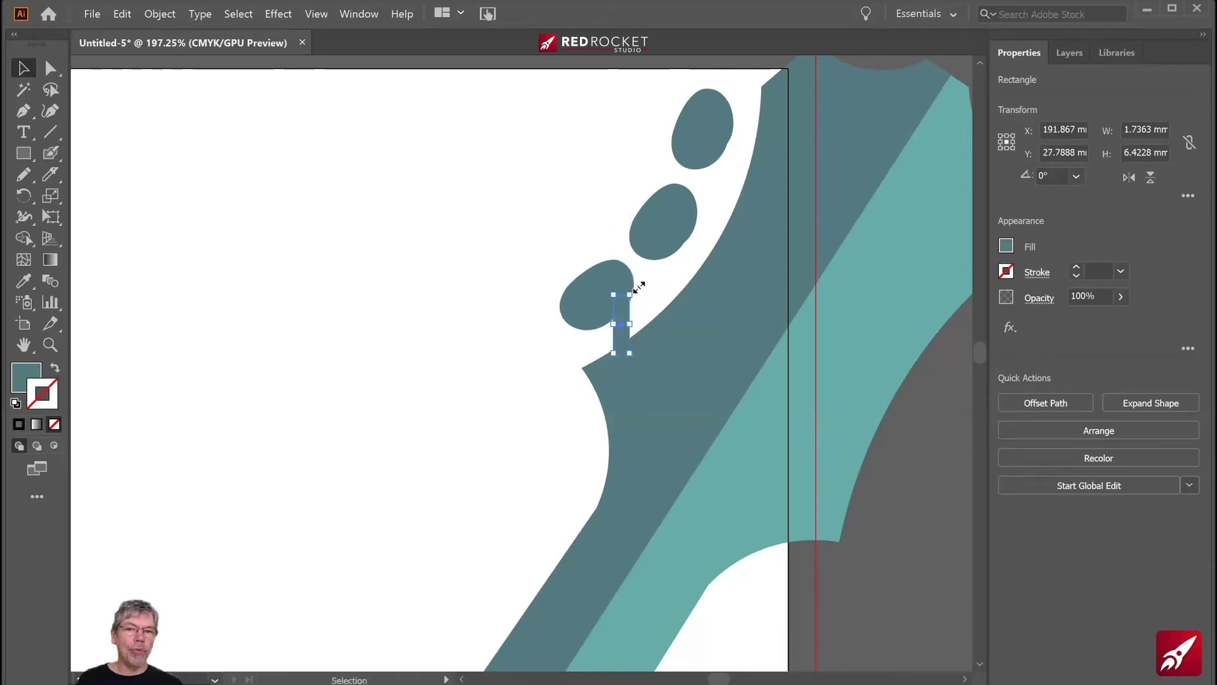
left_click_drag(637, 285, 625, 328)
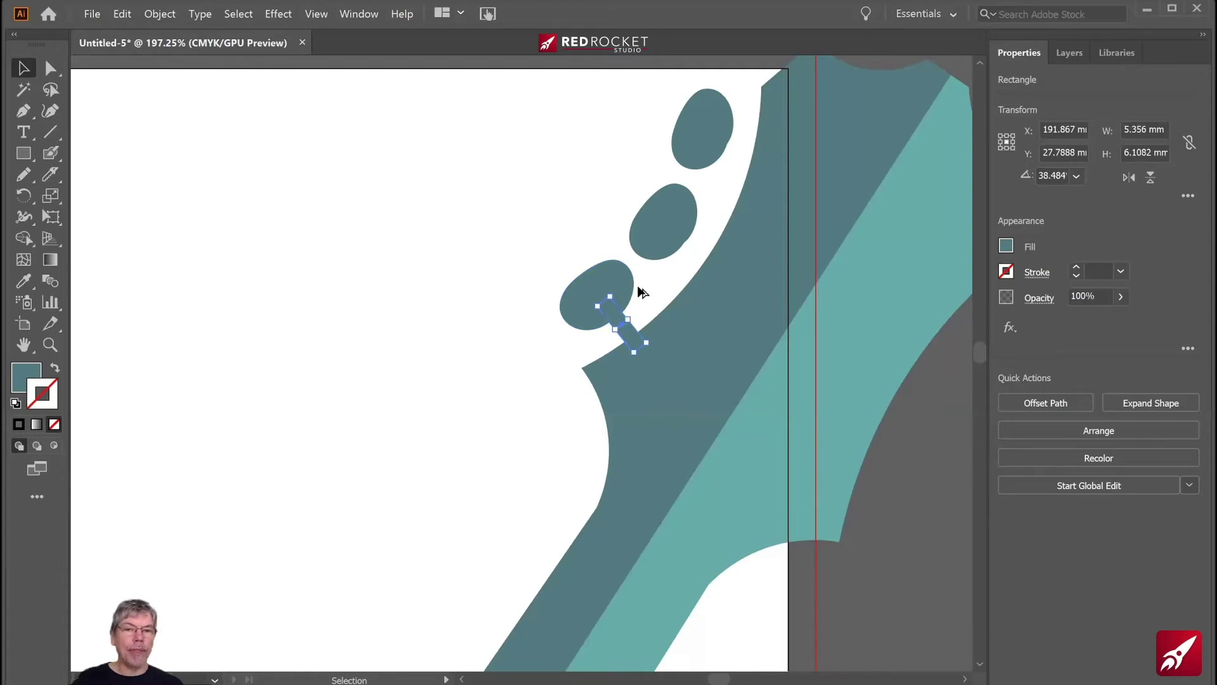
left_click_drag(612, 312, 662, 208)
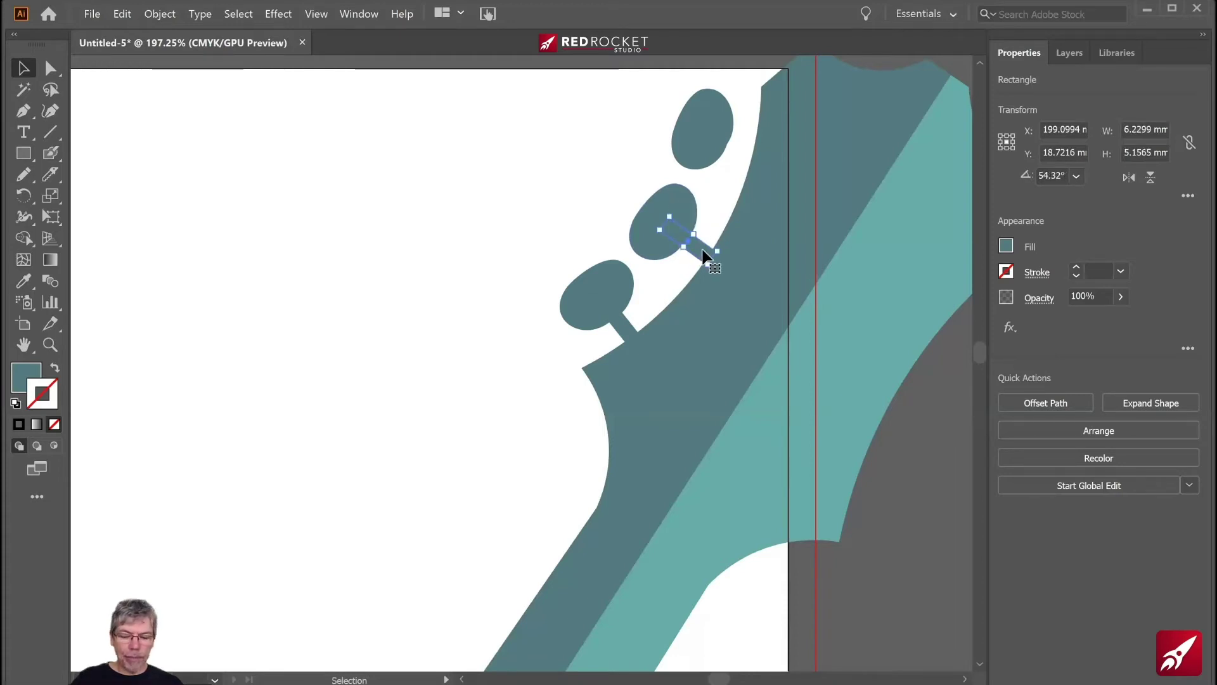
left_click_drag(704, 256, 741, 138)
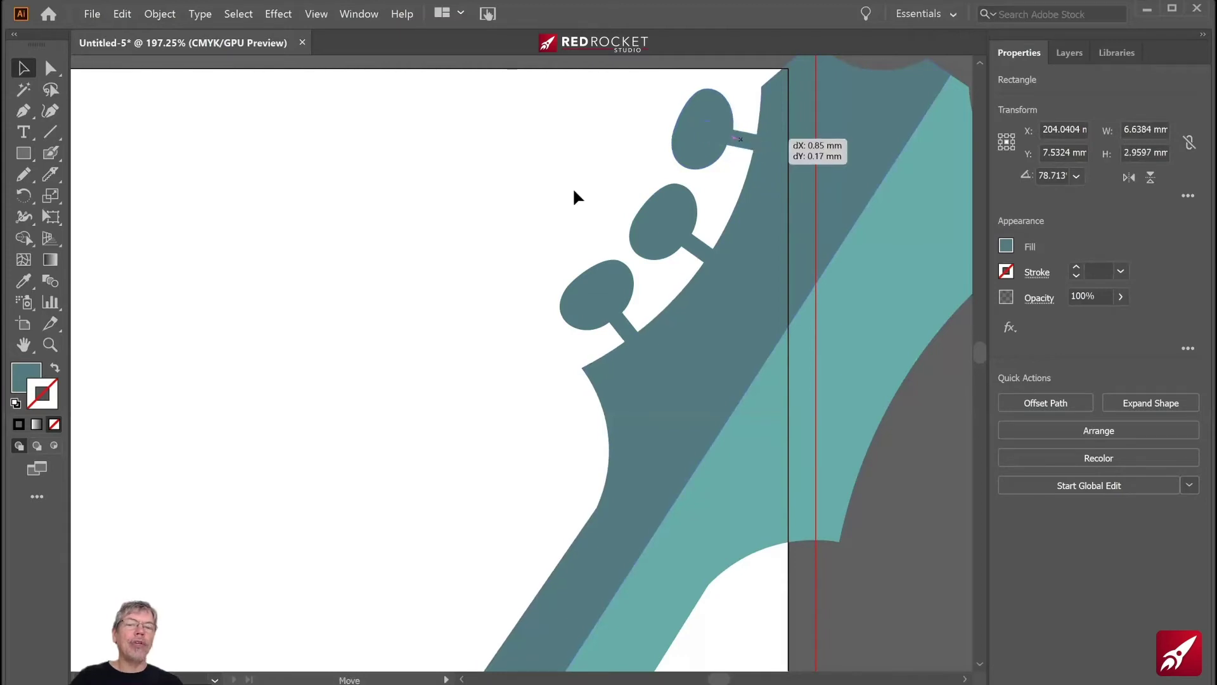
left_click(576, 184)
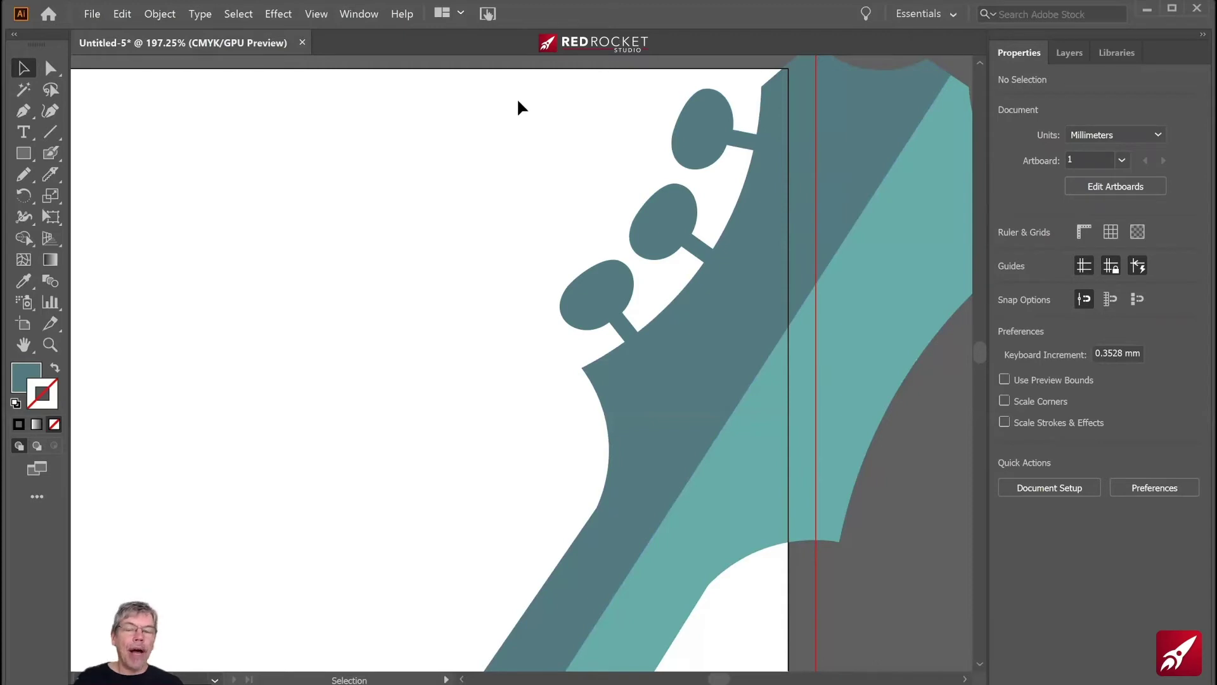
- Unite the three pegs, their stems and the headstock with the Shape Builder tool
left_click_drag(507, 80, 520, 93)
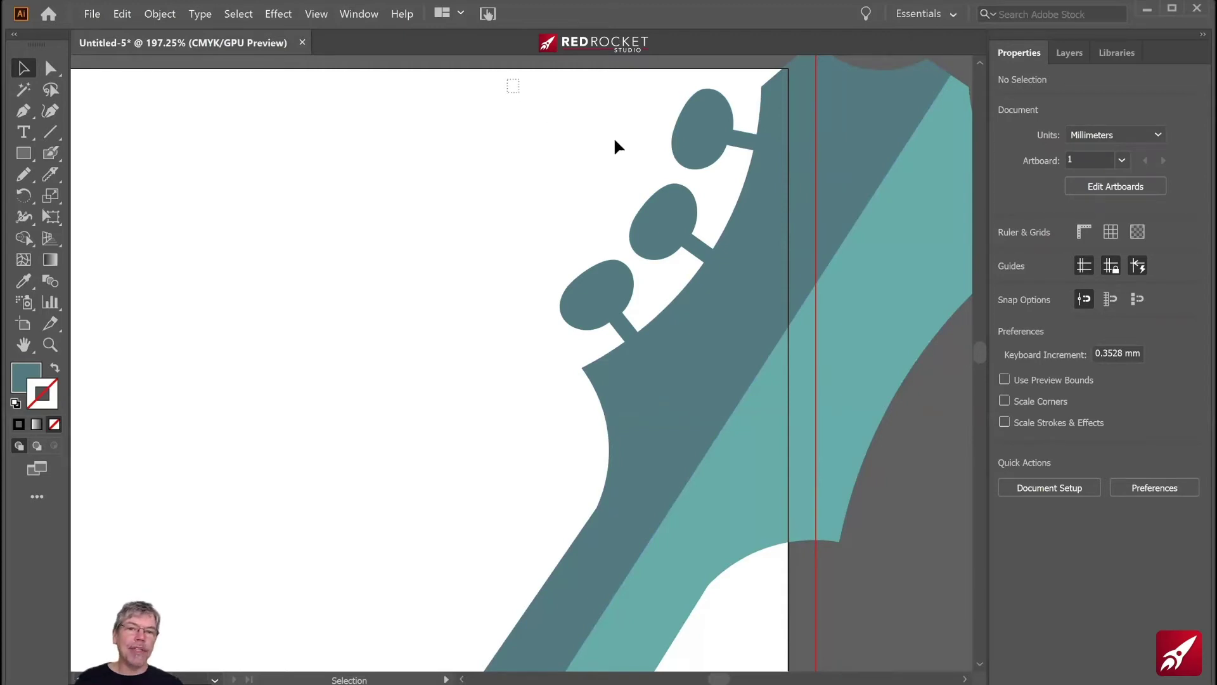
left_click_drag(715, 271, 743, 317)
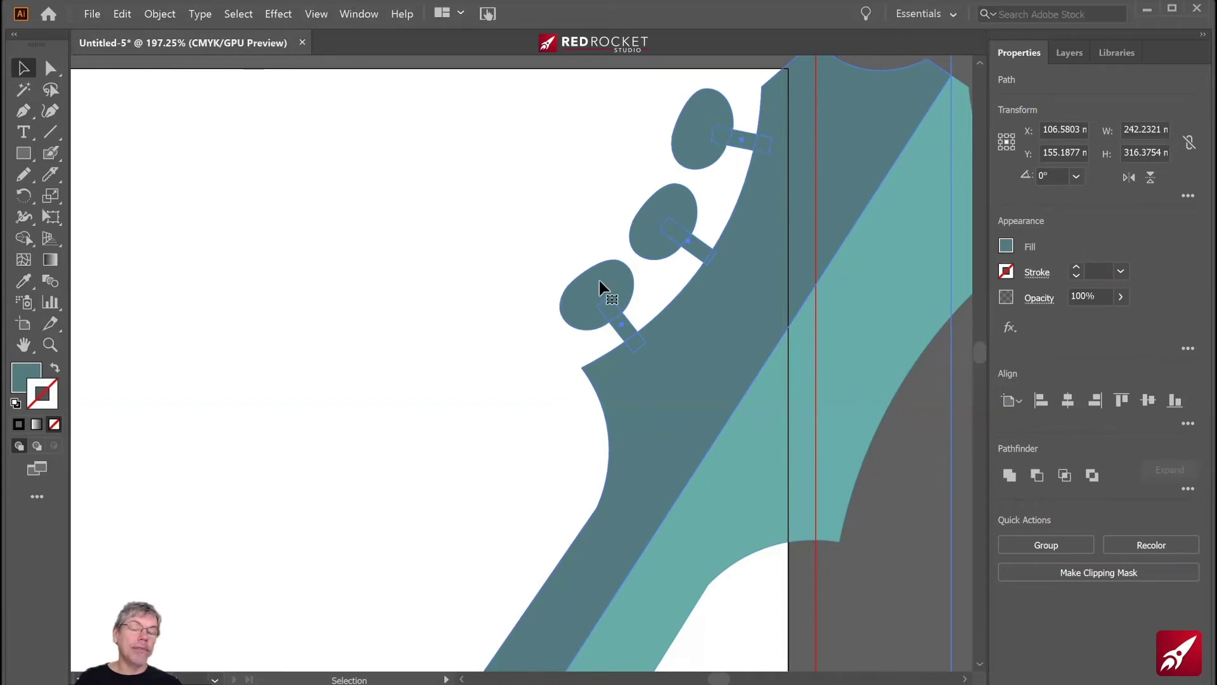
left_click(24, 237)
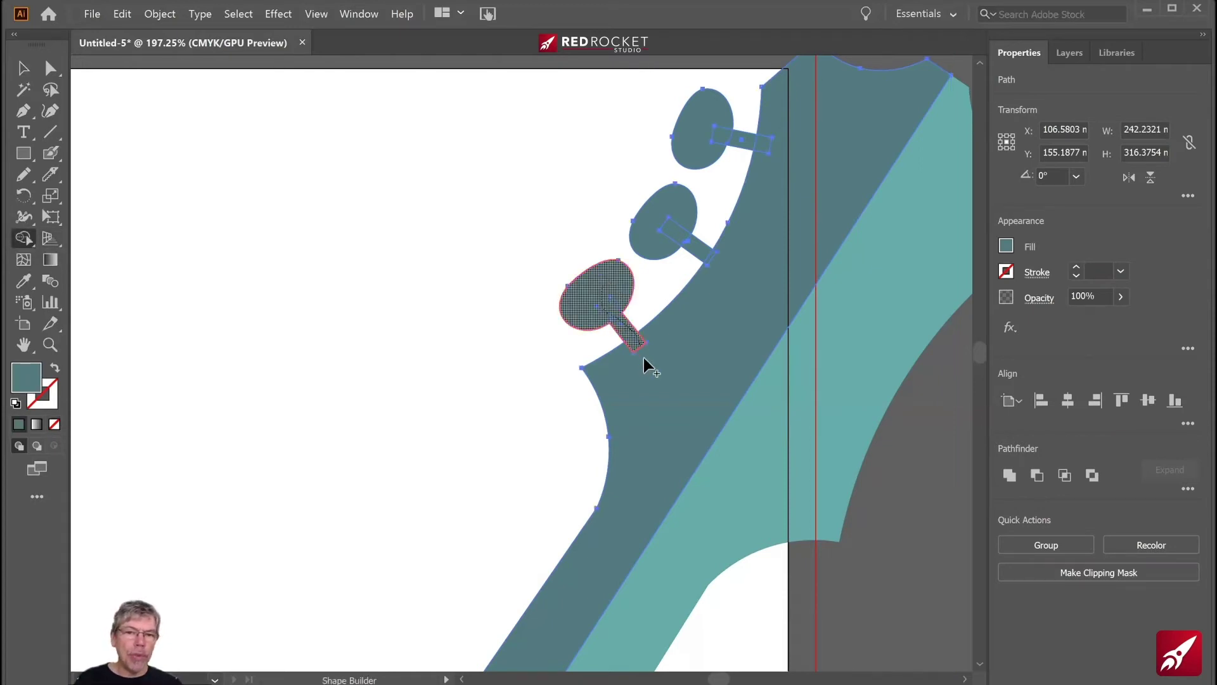
mouse_move(644, 357)
left_mouse_down()
mouse_move(690, 326)
mouse_move(714, 263)
mouse_move(672, 191)
mouse_move(707, 125)
mouse_move(772, 142)
mouse_move(779, 149)
mouse_move(371, 219)
left_mouse_up()
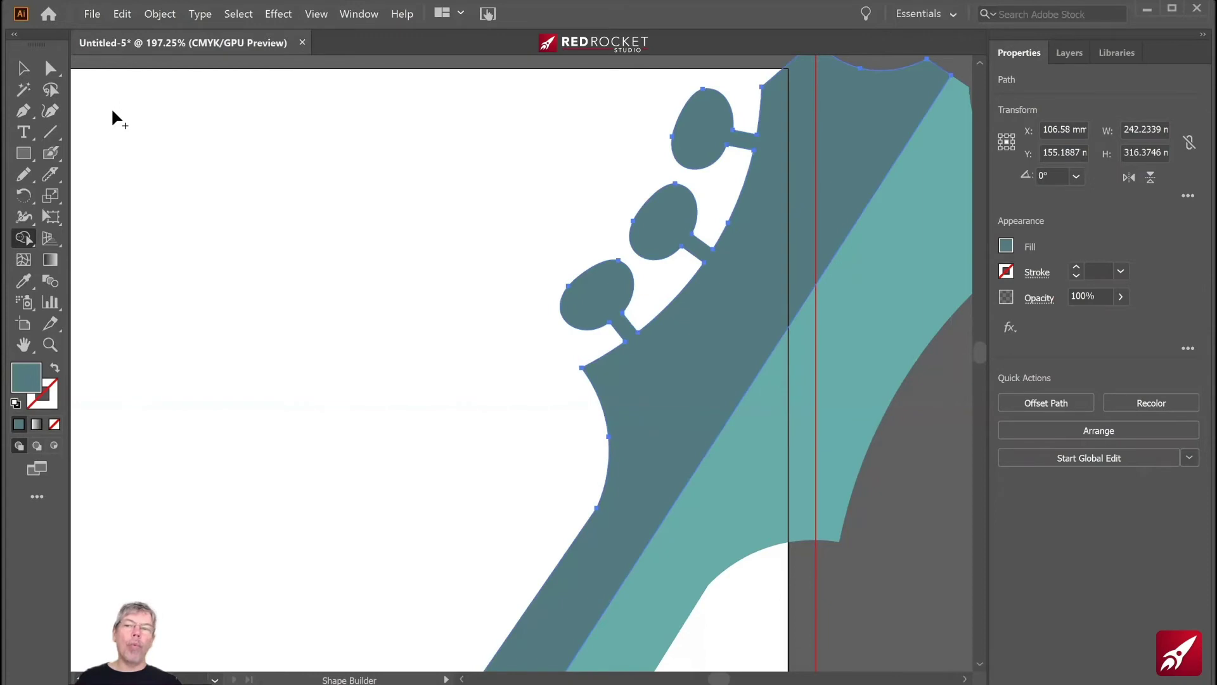
left_click(24, 67)
left_click(446, 160)
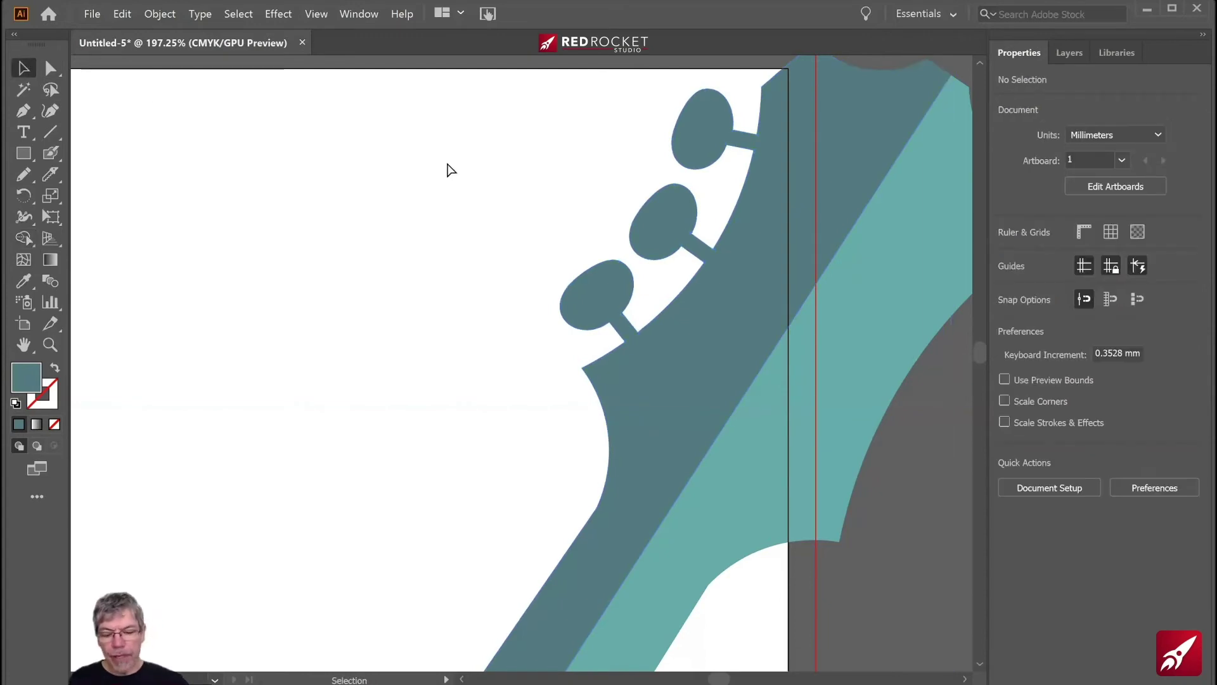
- Fit the artboard in view, select the hidden f-hole in Outline mode, then return to Preview
key("a")
key("ctrl+0")
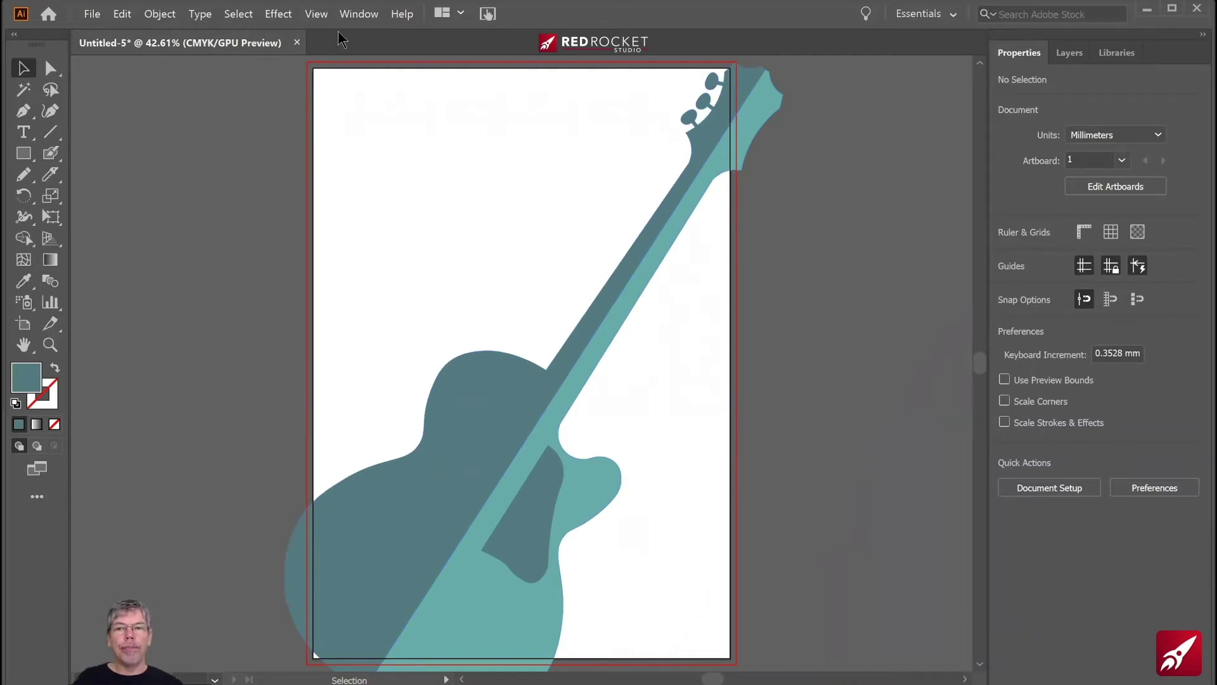
left_click(316, 14)
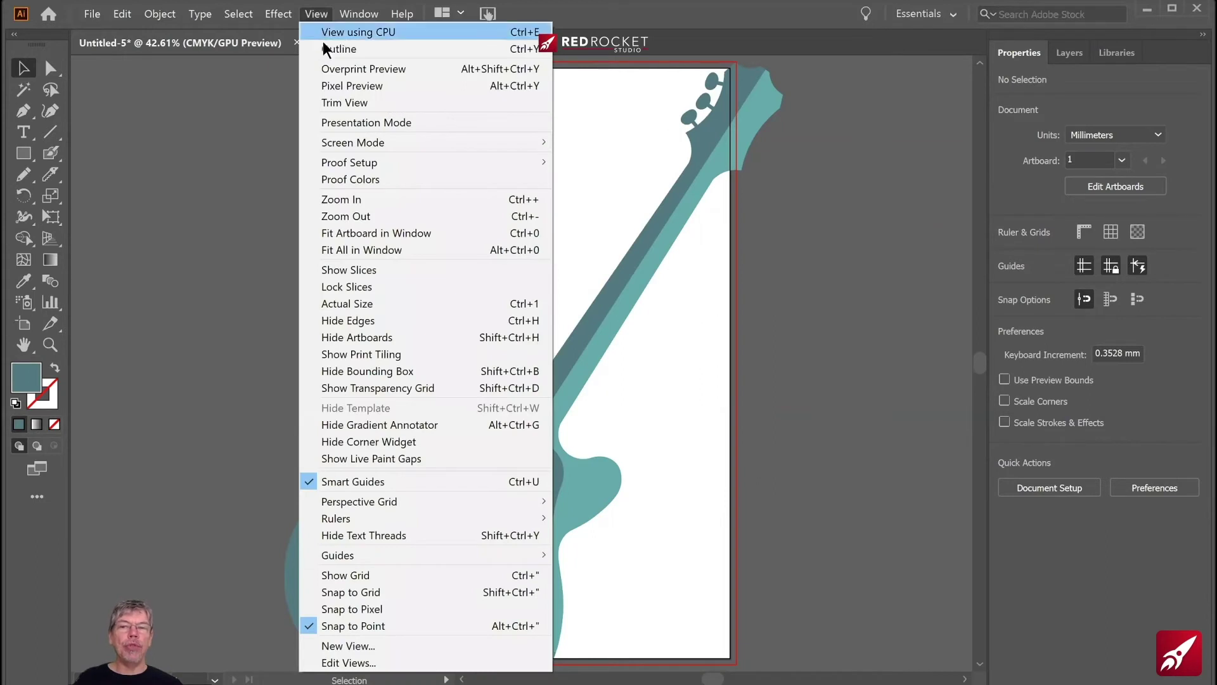
left_click(325, 49)
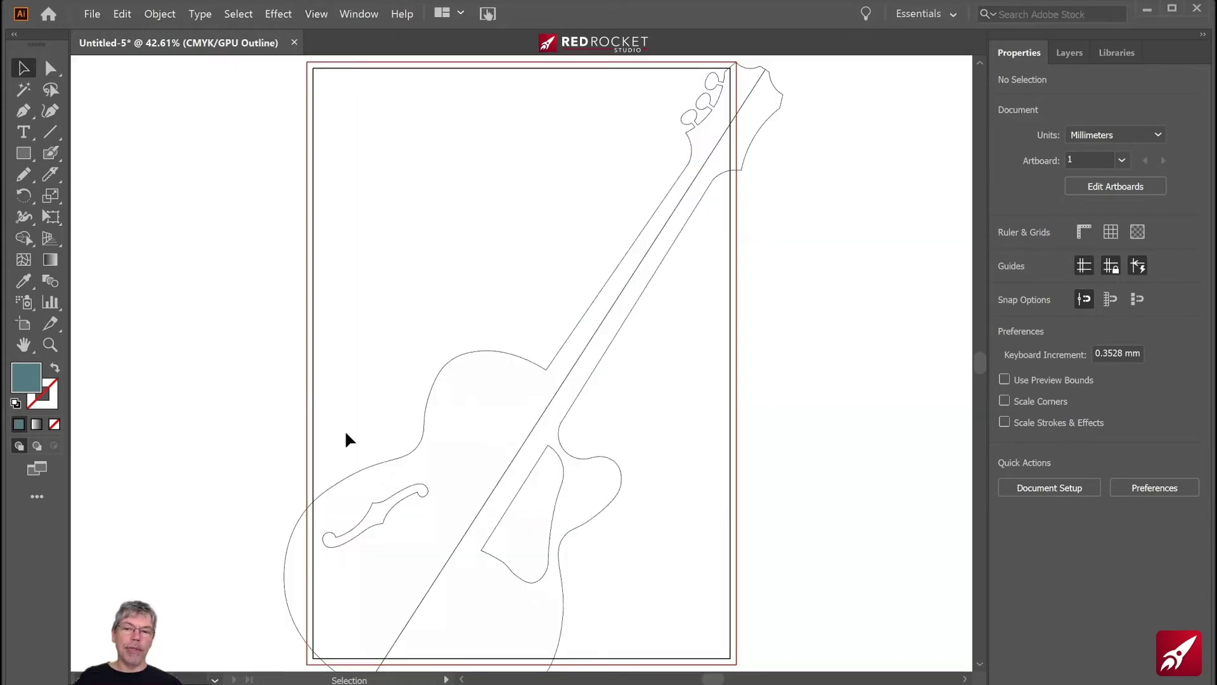
left_click(384, 525)
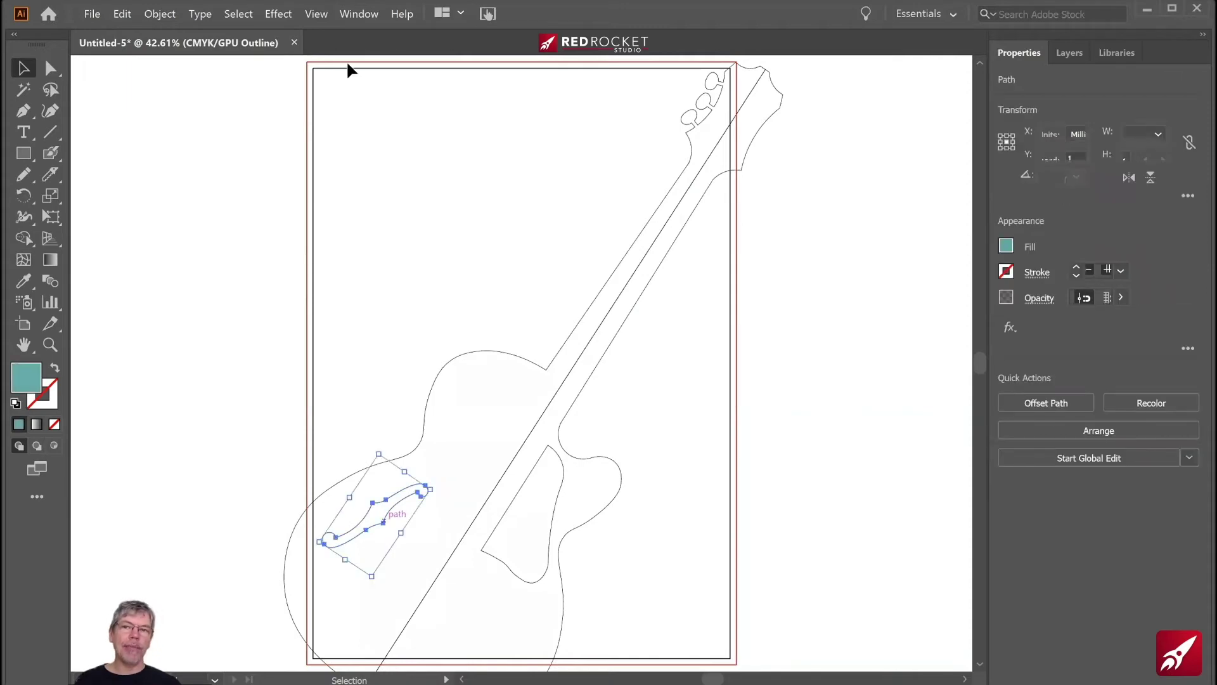
left_click(351, 31)
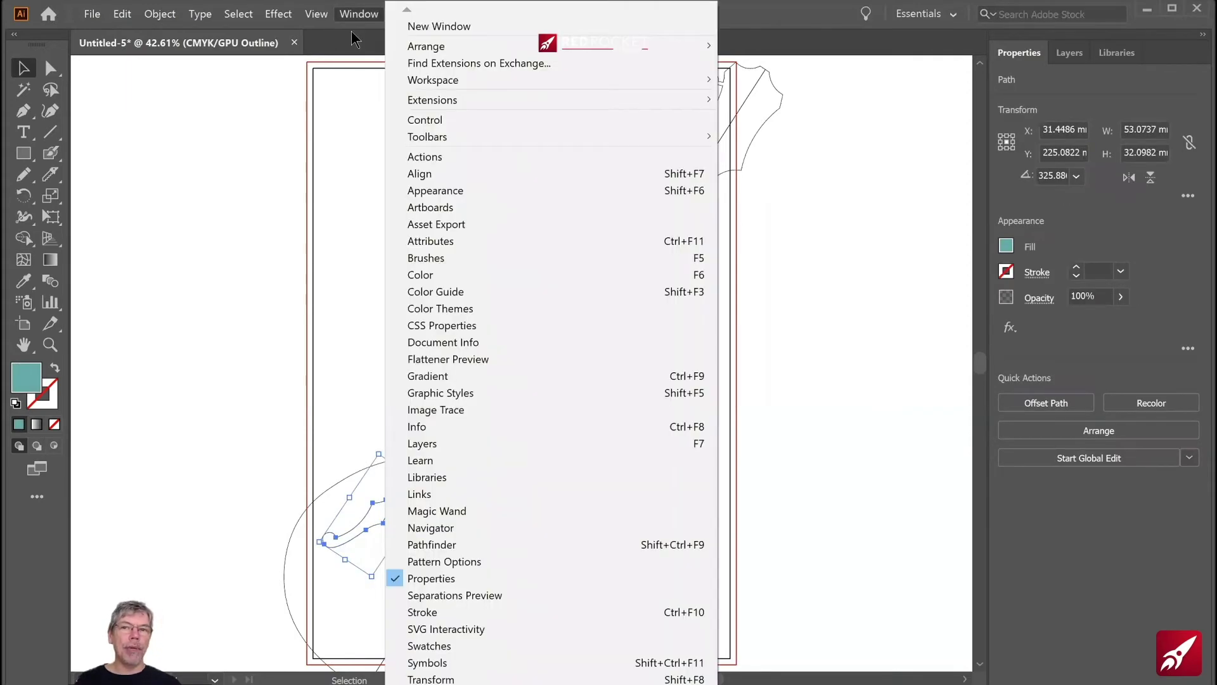
mouse_move(316, 14)
left_click(322, 49)
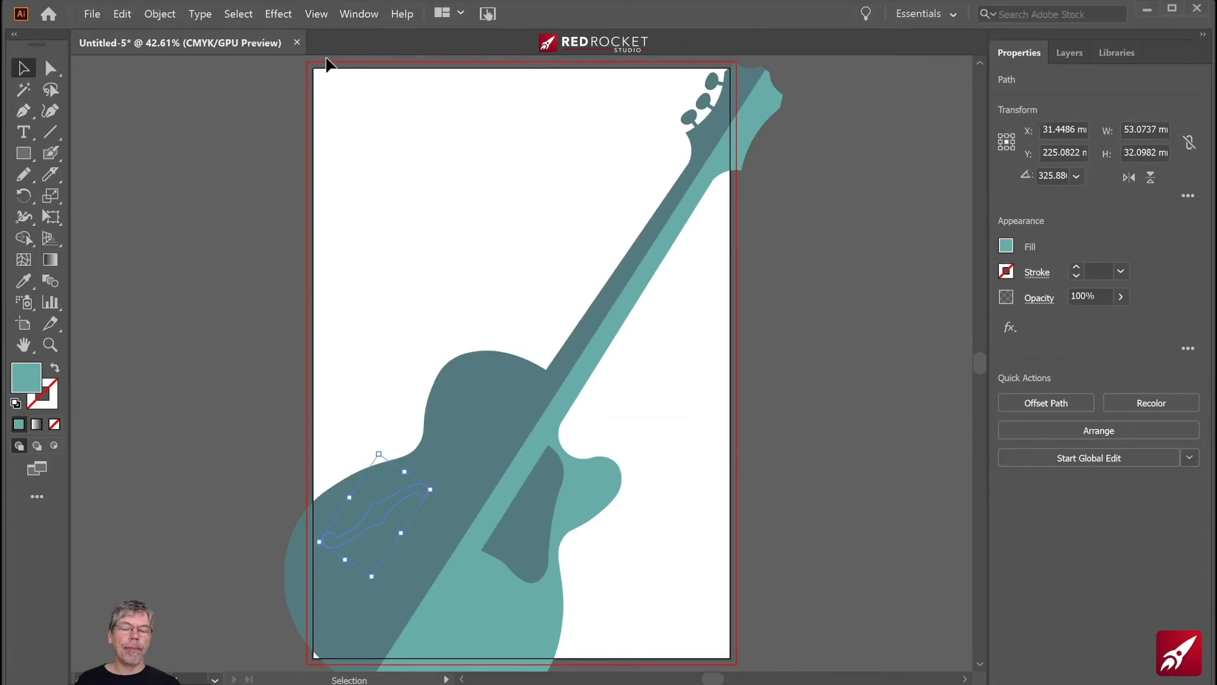
- Bring the f-hole to the front with Object > Arrange > Bring to Front
left_click(158, 17)
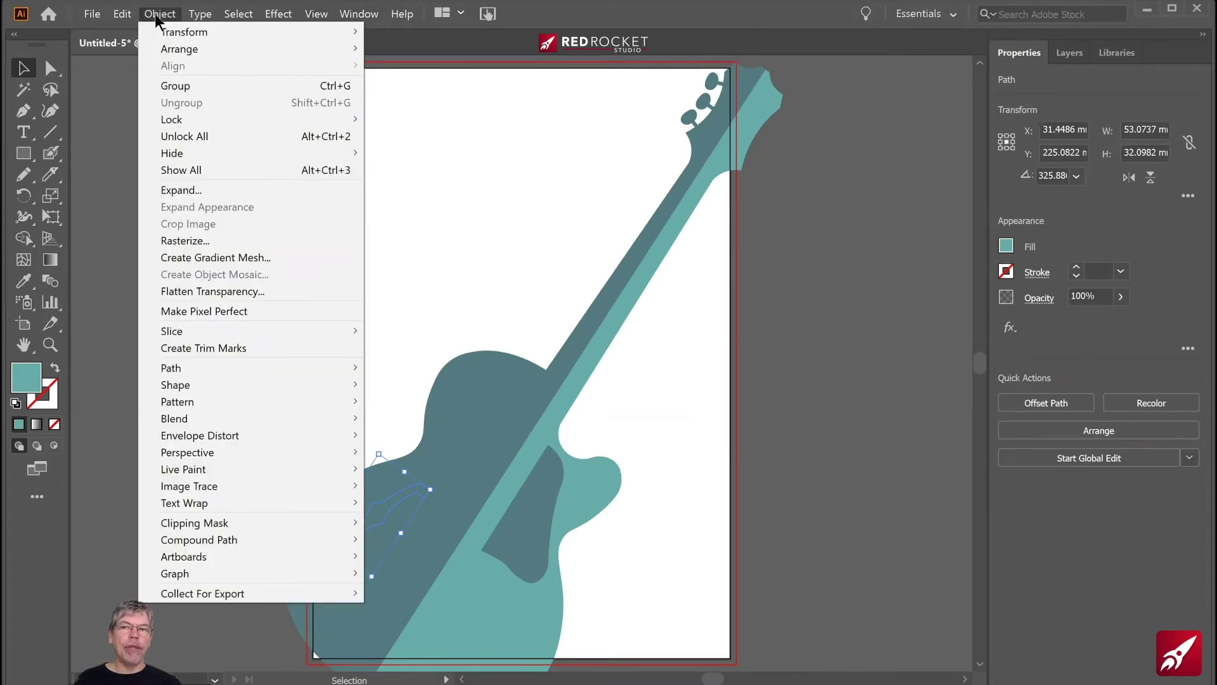
mouse_move(168, 47)
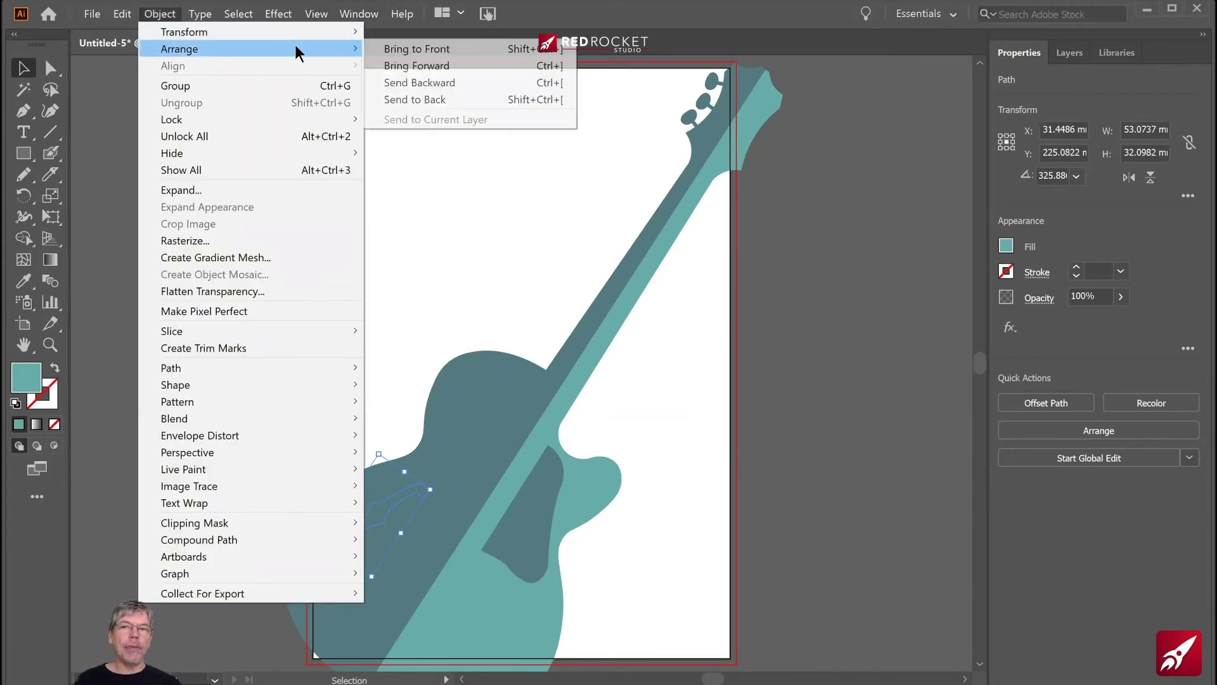
left_click(393, 48)
left_click(373, 230)
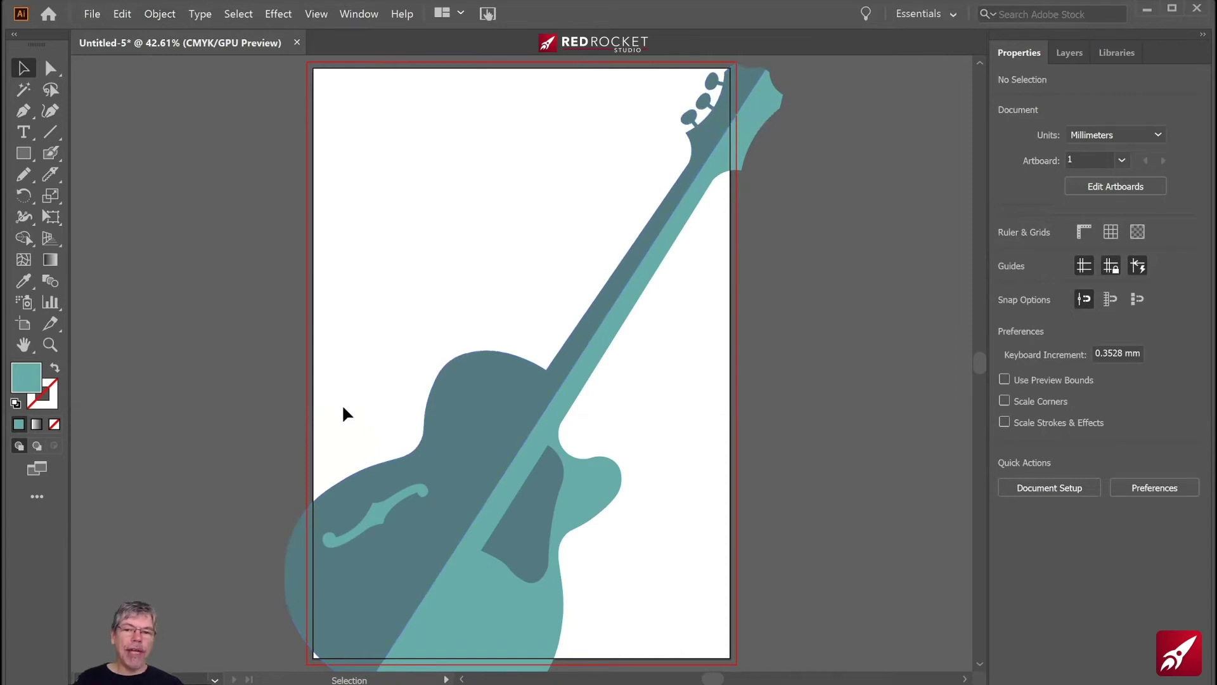
- Shift all guitar pieces down-left to X 102.18 mm, Y 170.23 mm, then zoom out
left_click_drag(343, 388, 590, 566)
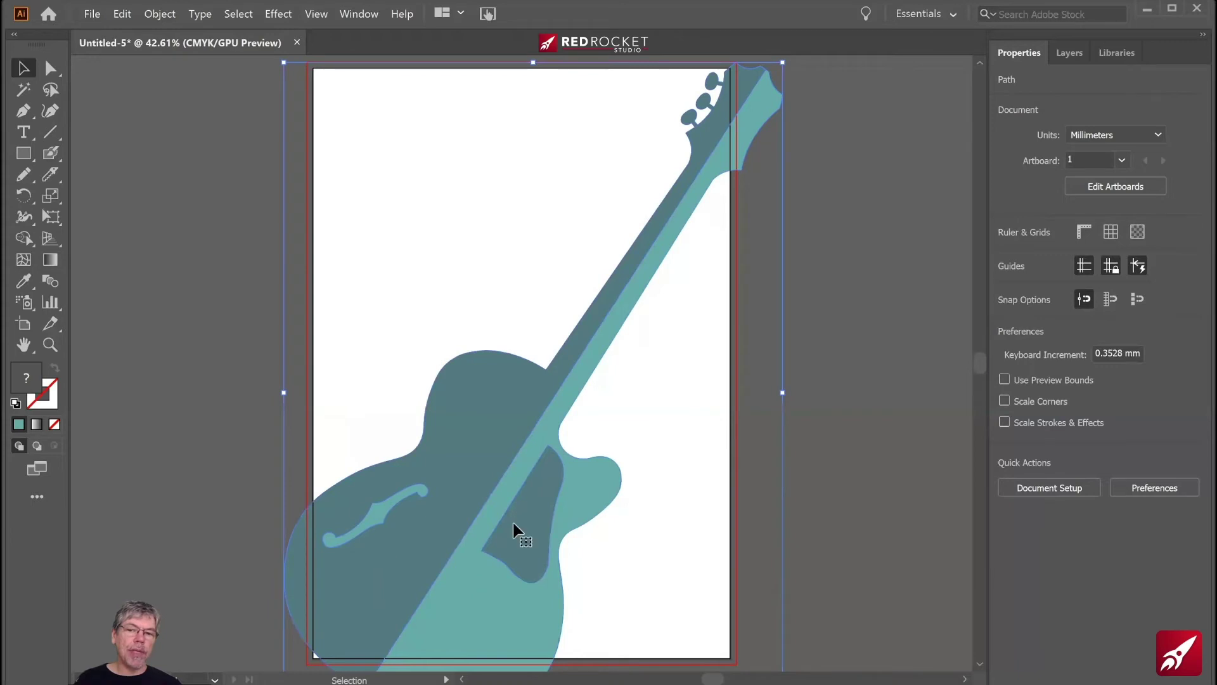
left_click_drag(432, 532, 400, 555)
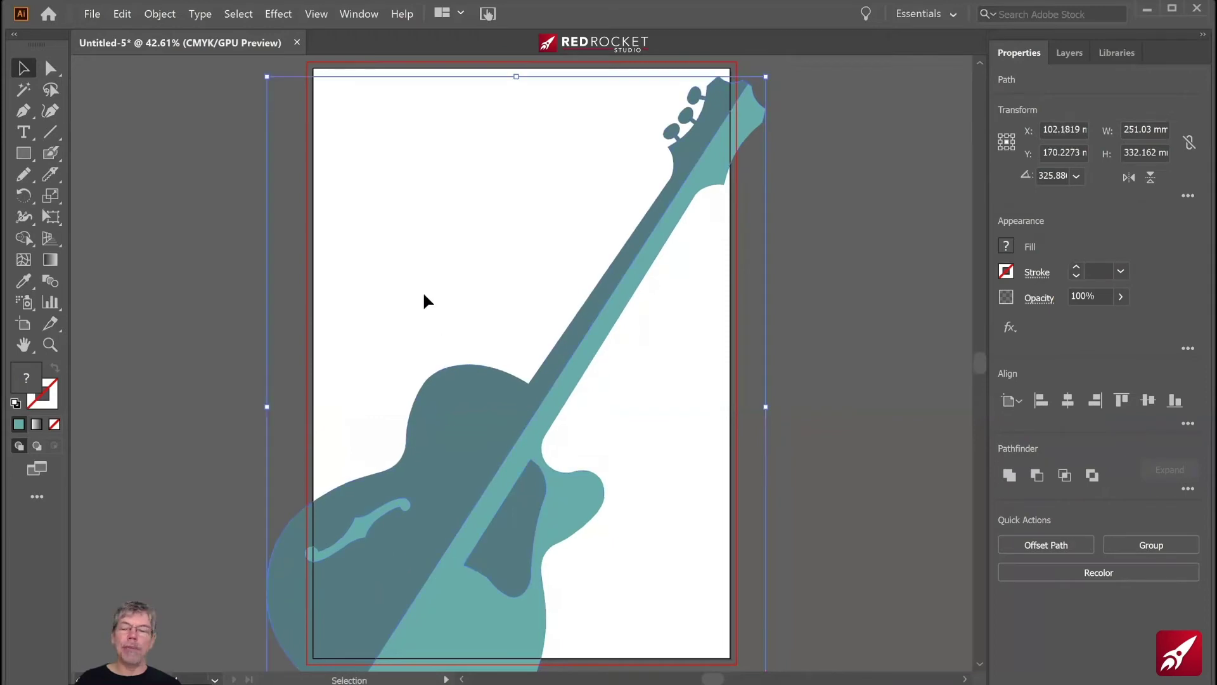
left_click(427, 264)
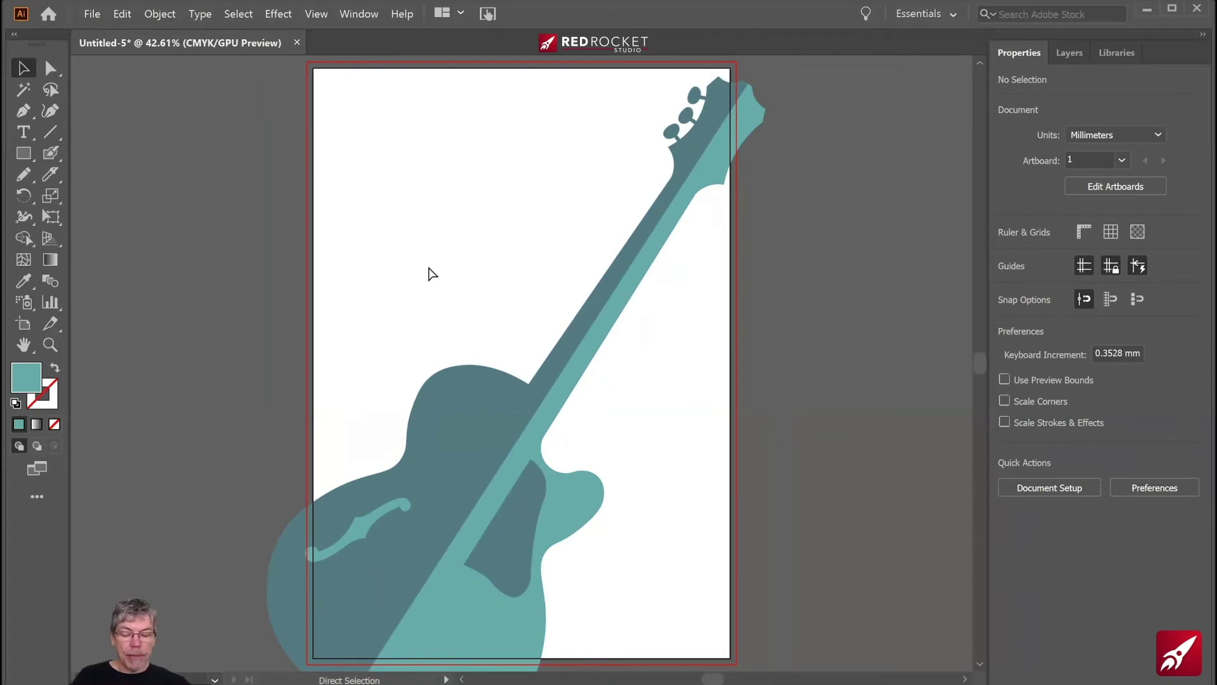
key("ctrl+minus")
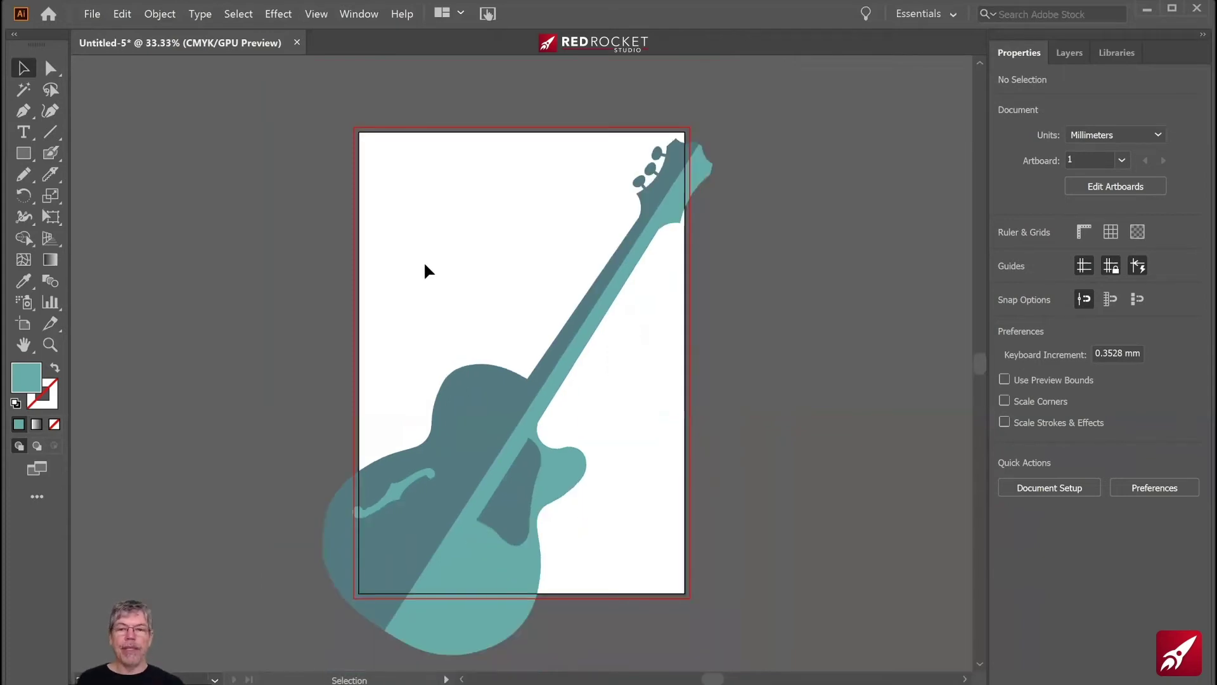
- Draw a large teal rectangle over the page, rotate it to about 57° and move it left
left_click_drag(23, 153, 105, 152)
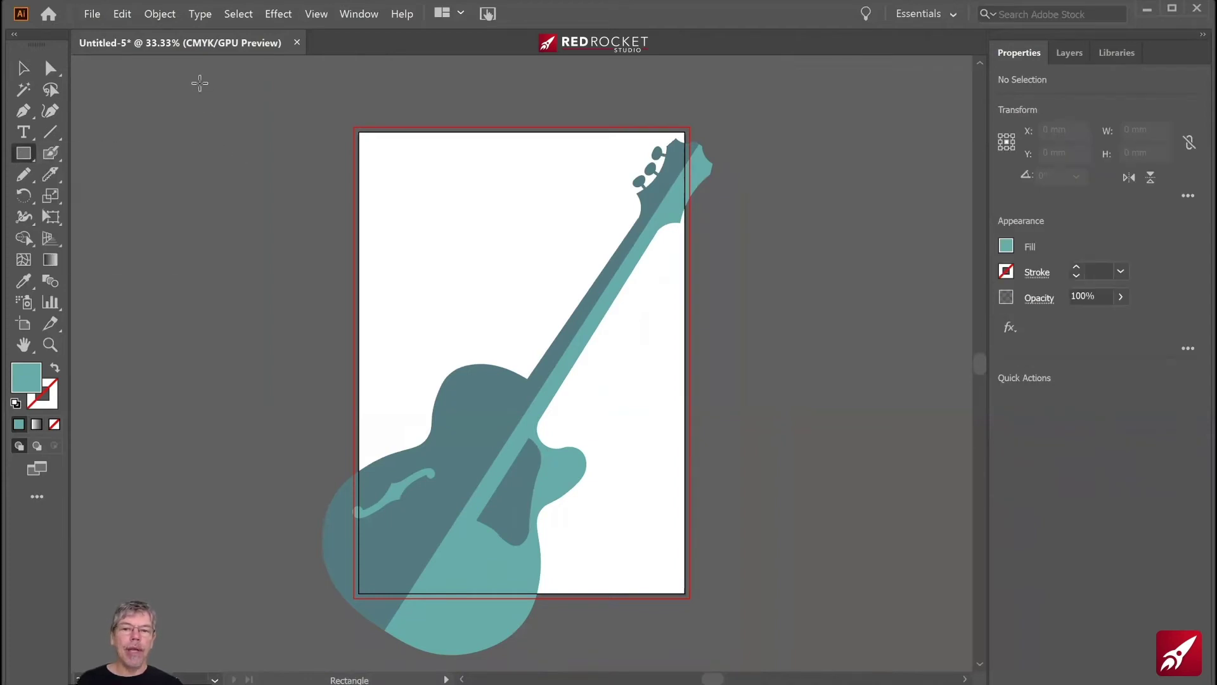
left_click_drag(199, 83, 770, 517)
left_click(24, 68)
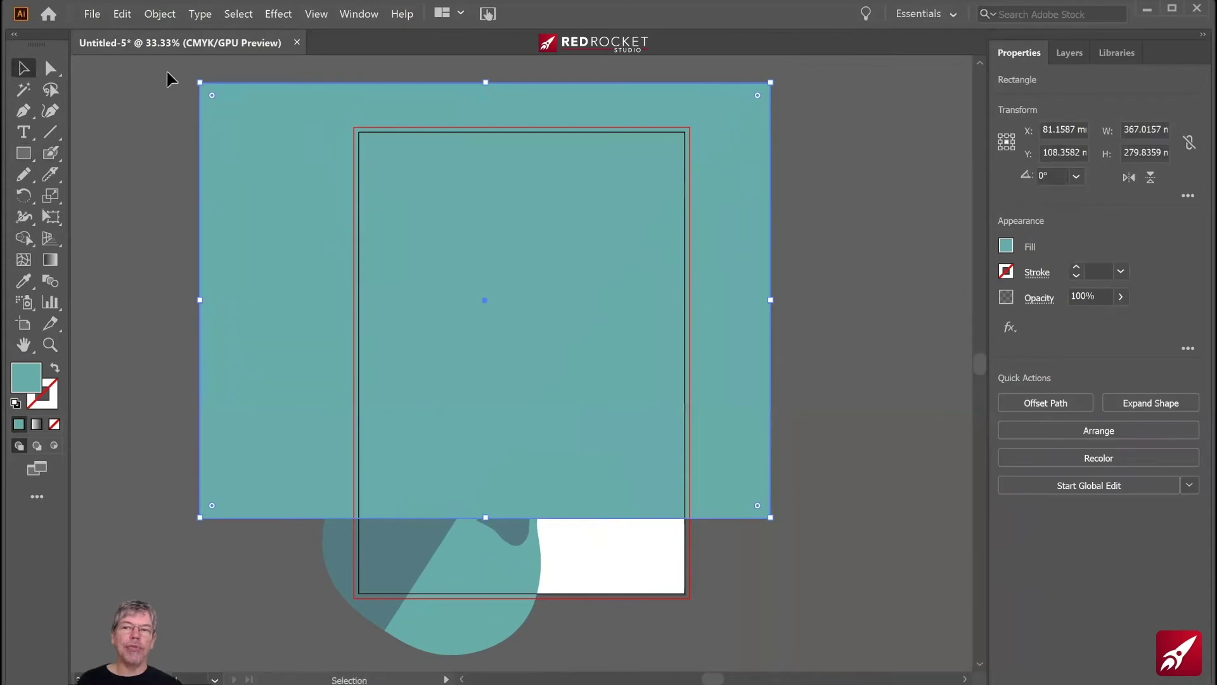
left_click_drag(188, 83, 89, 449)
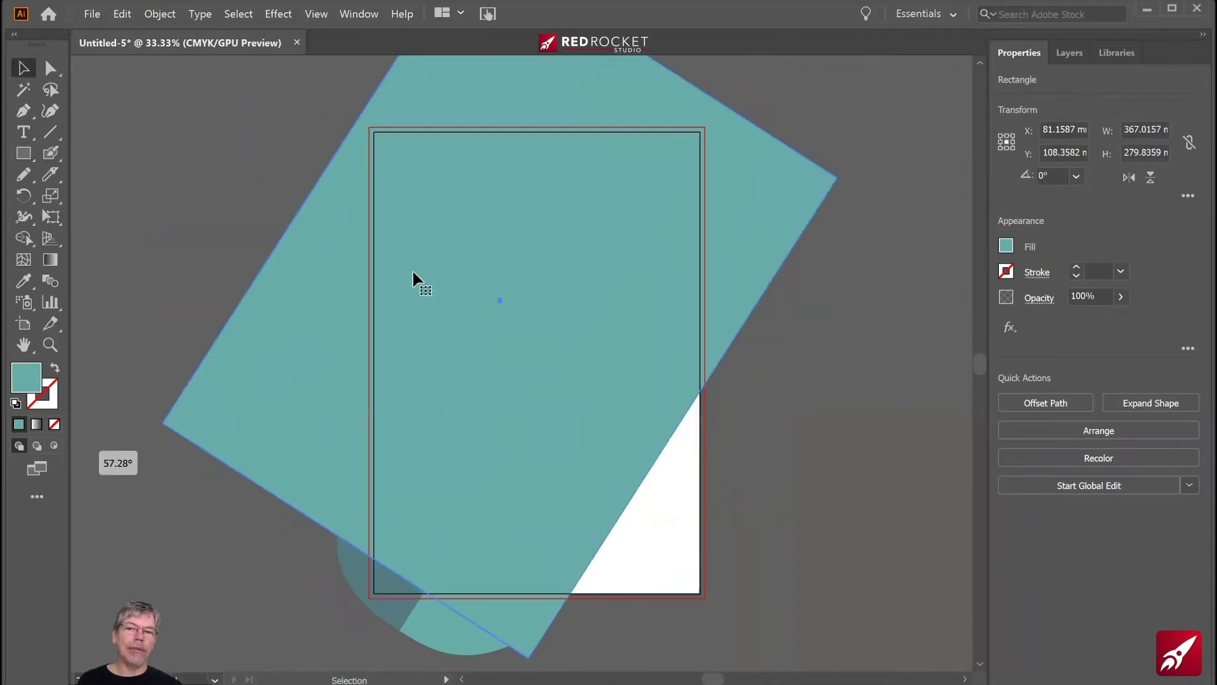
left_click_drag(413, 271, 315, 184)
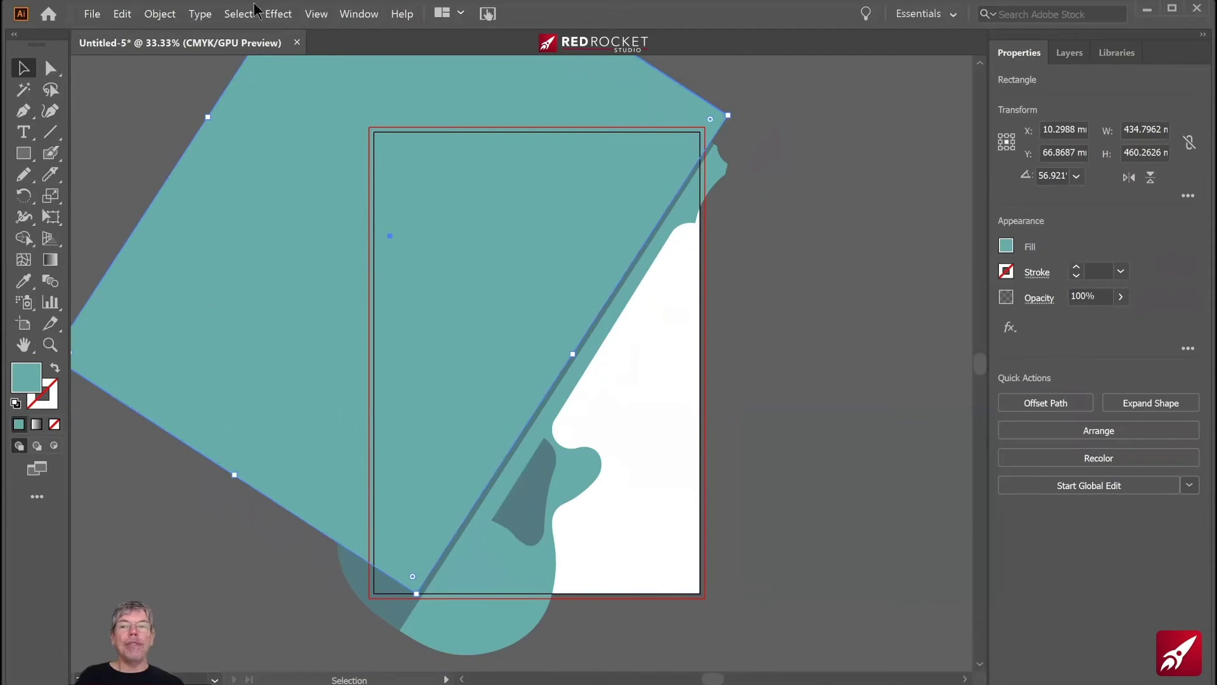
- Send the rectangle behind the guitar with Object > Arrange > Send to Back
left_click(166, 14)
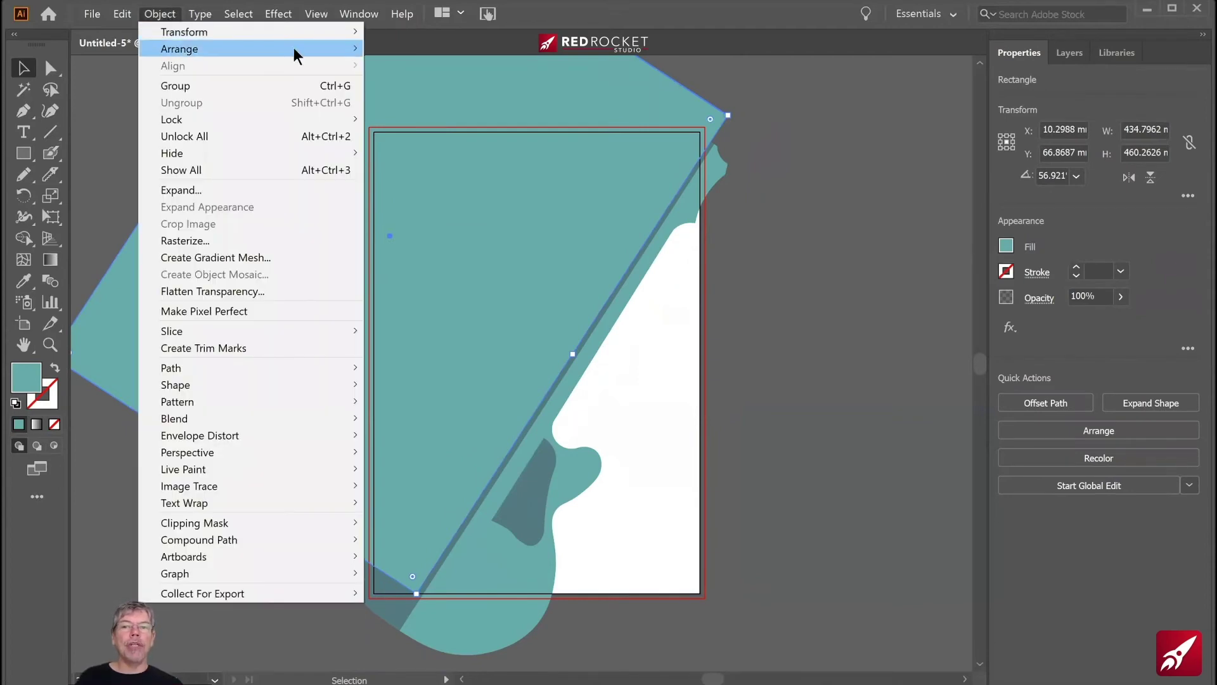
mouse_move(295, 48)
left_click(404, 97)
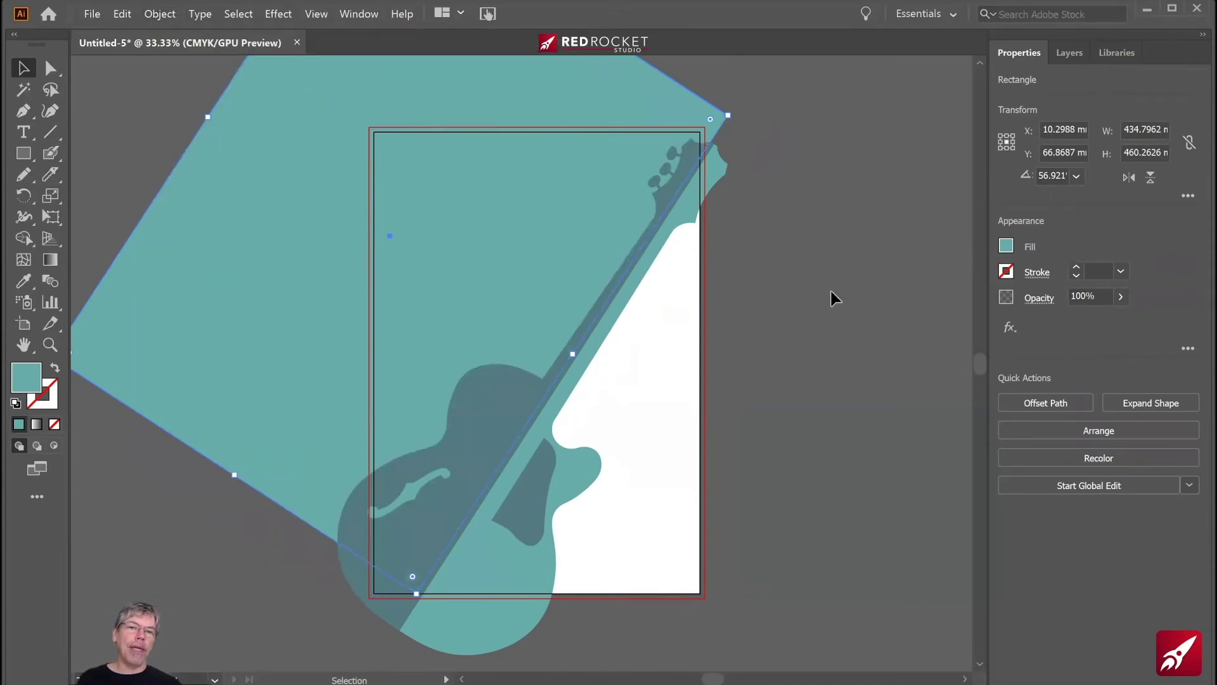
left_click(737, 125)
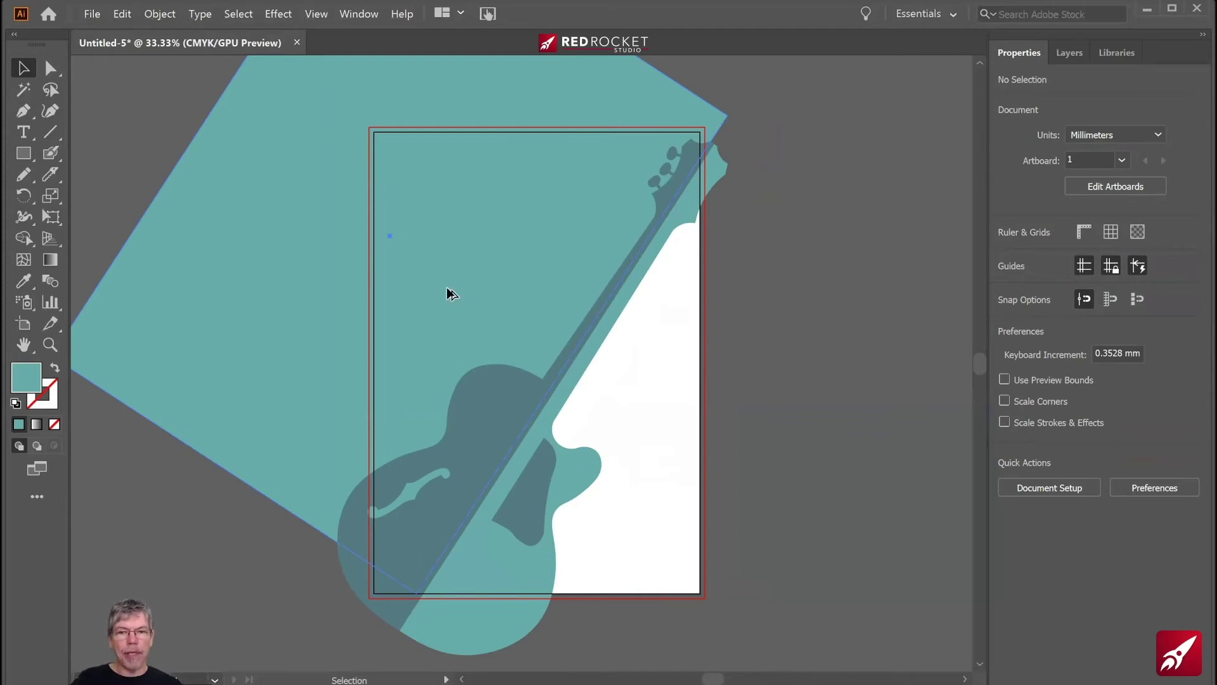
- Duplicate the tilted rectangle onto the page's right side and fill the copy with dark teal
left_click_drag(718, 465, 683, 443)
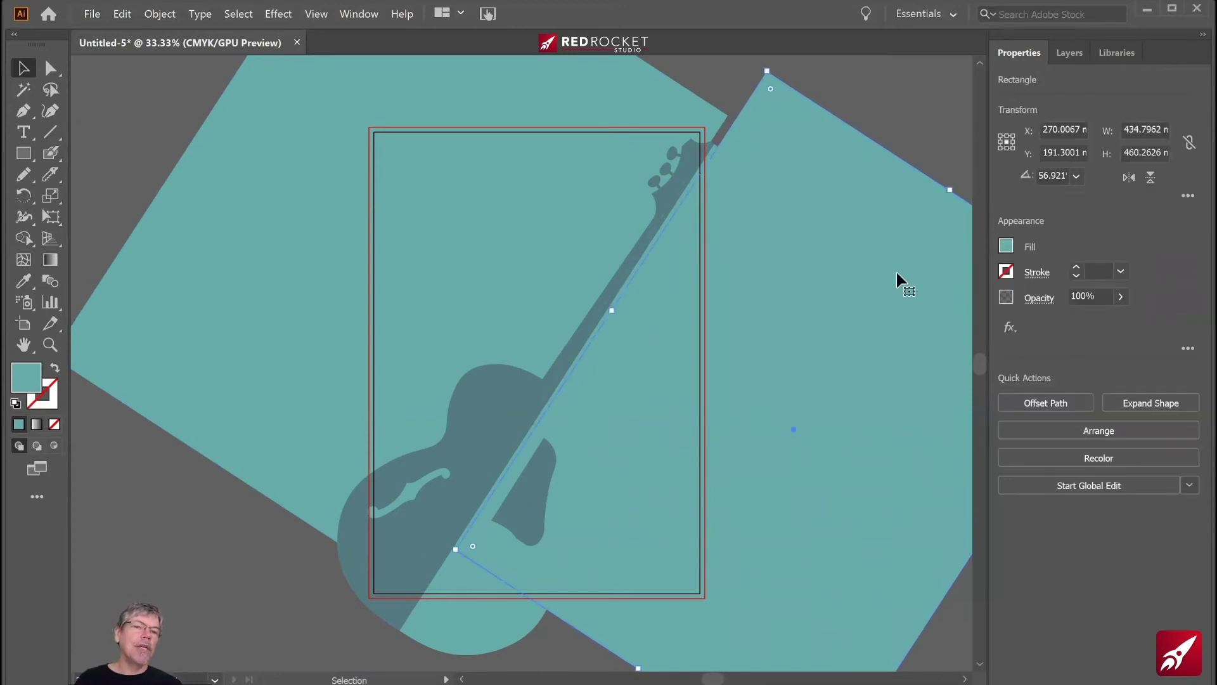
left_click(1006, 246)
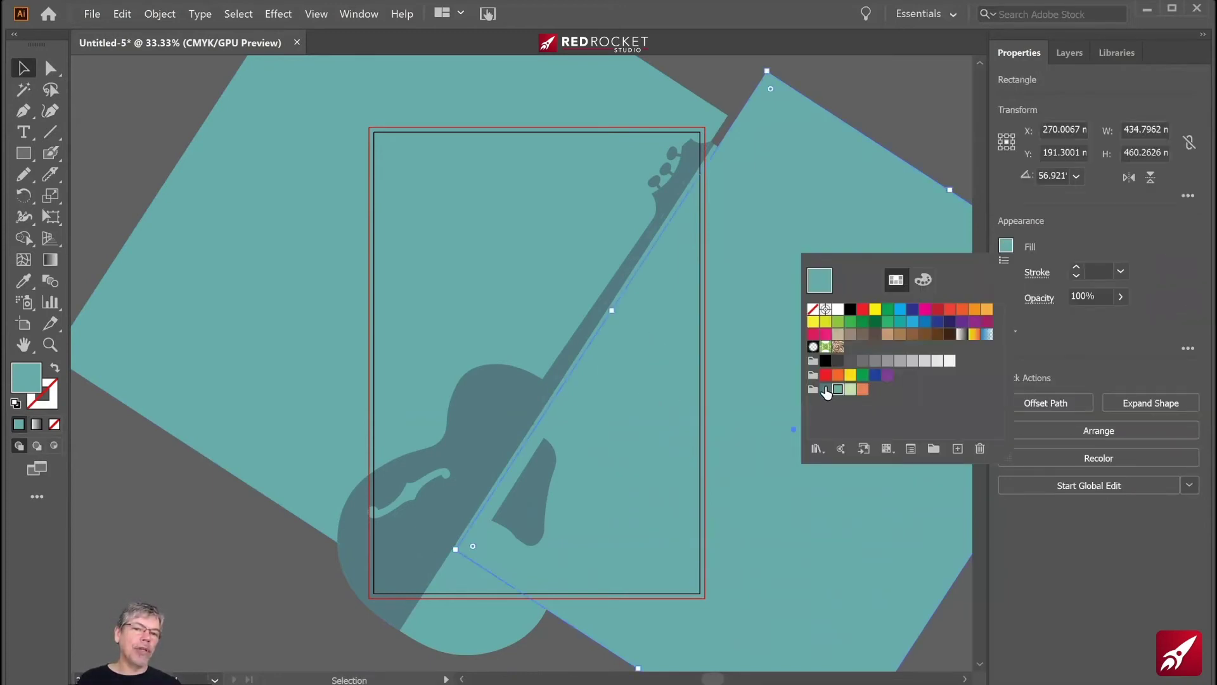
left_click(826, 389)
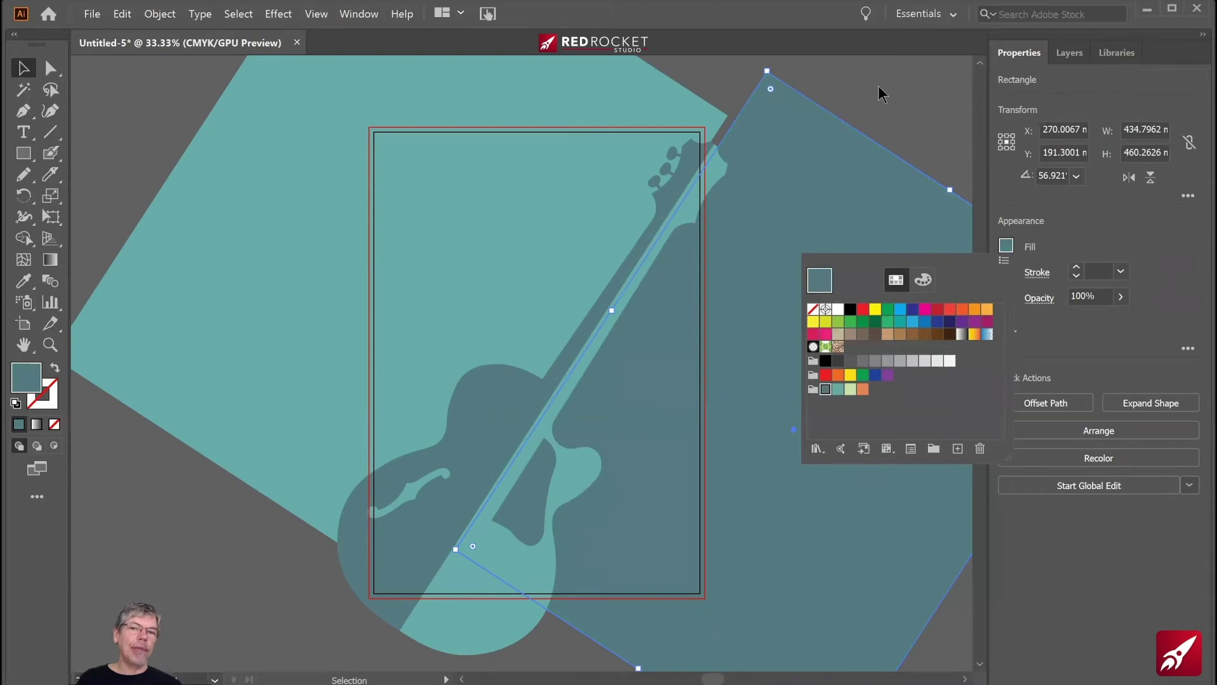
key("Escape")
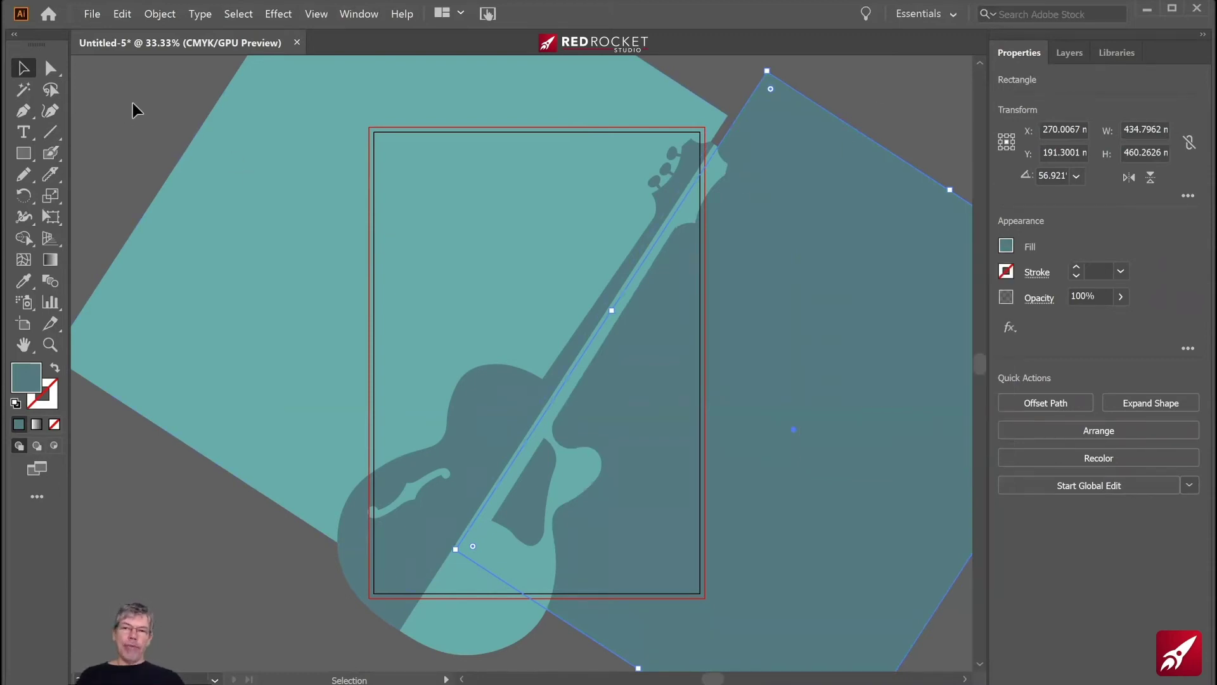
- Select both teal background rectangles and lock them with Object > Lock > Selection
left_click_drag(133, 103, 852, 615)
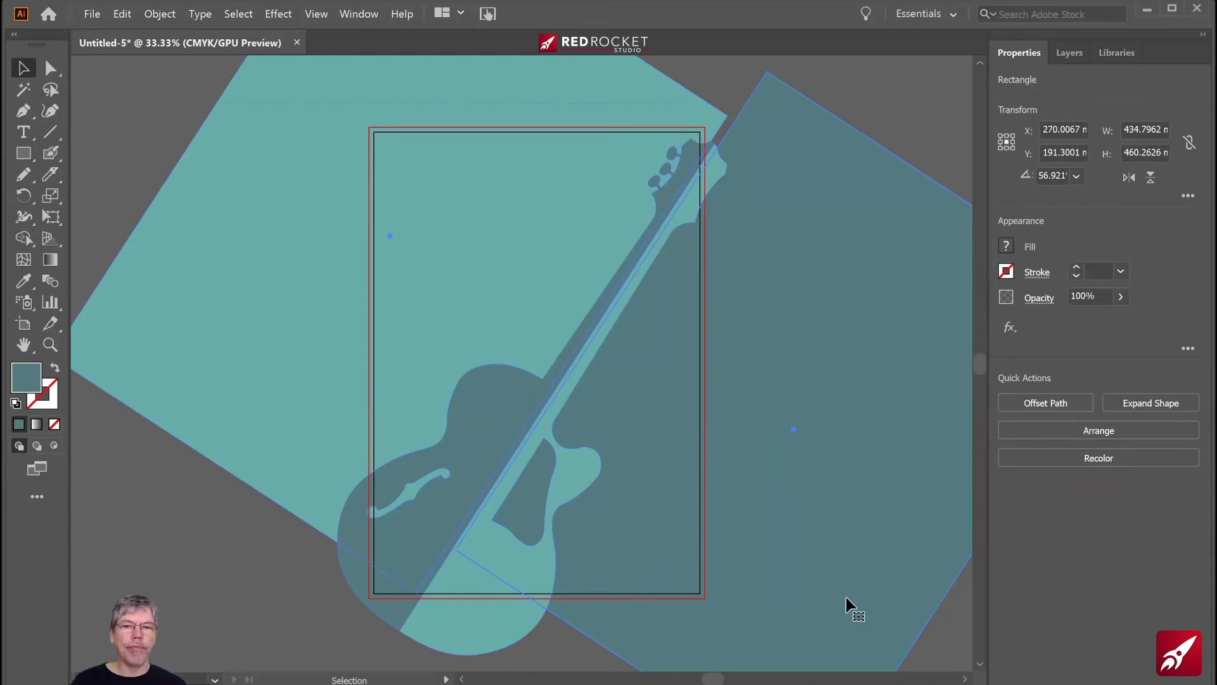
left_click(1069, 54)
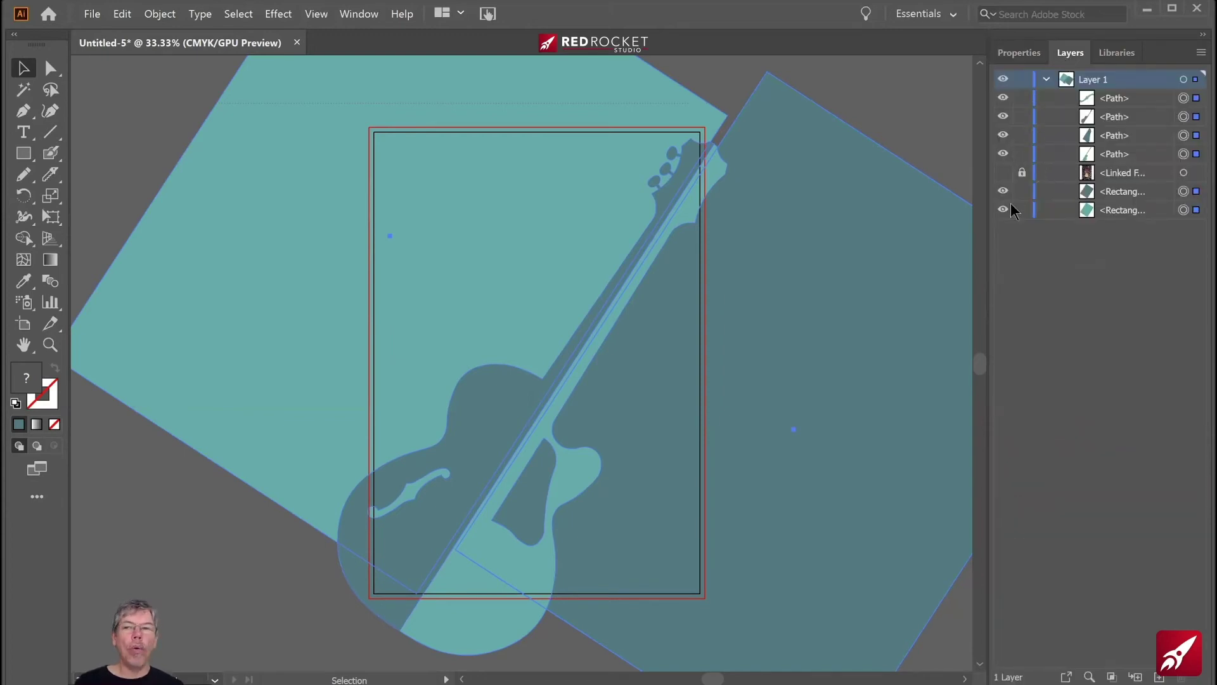
left_click(1022, 54)
left_click(160, 14)
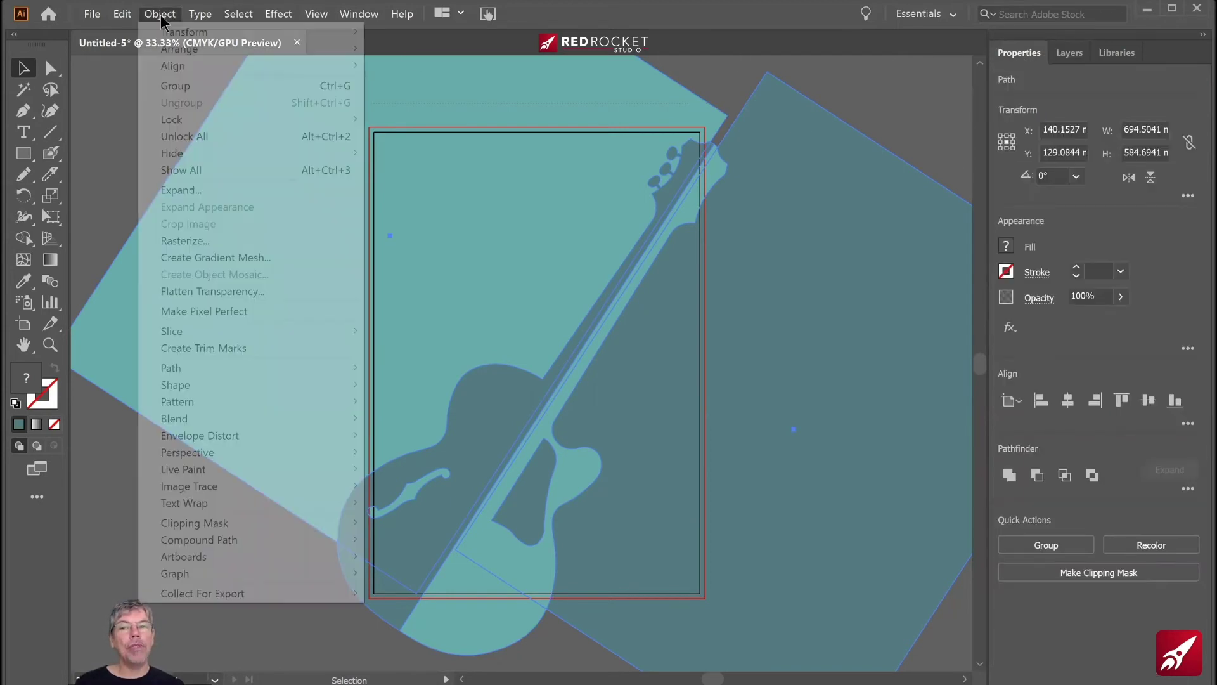
mouse_move(181, 115)
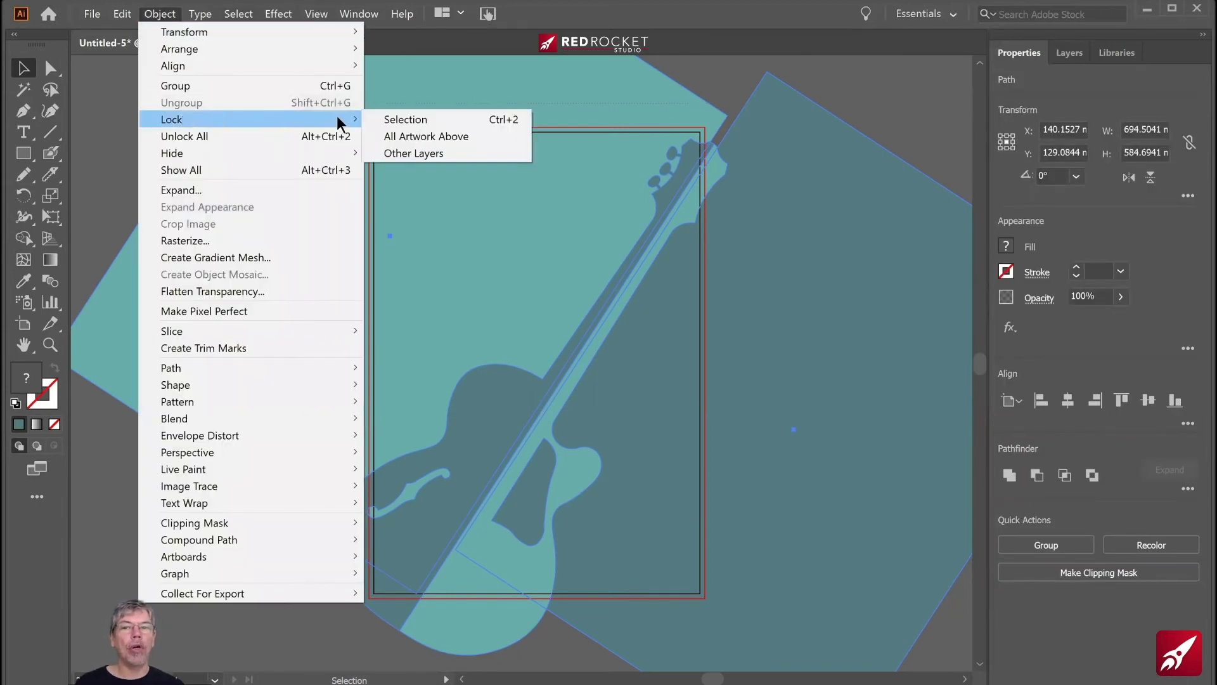
key("Return")
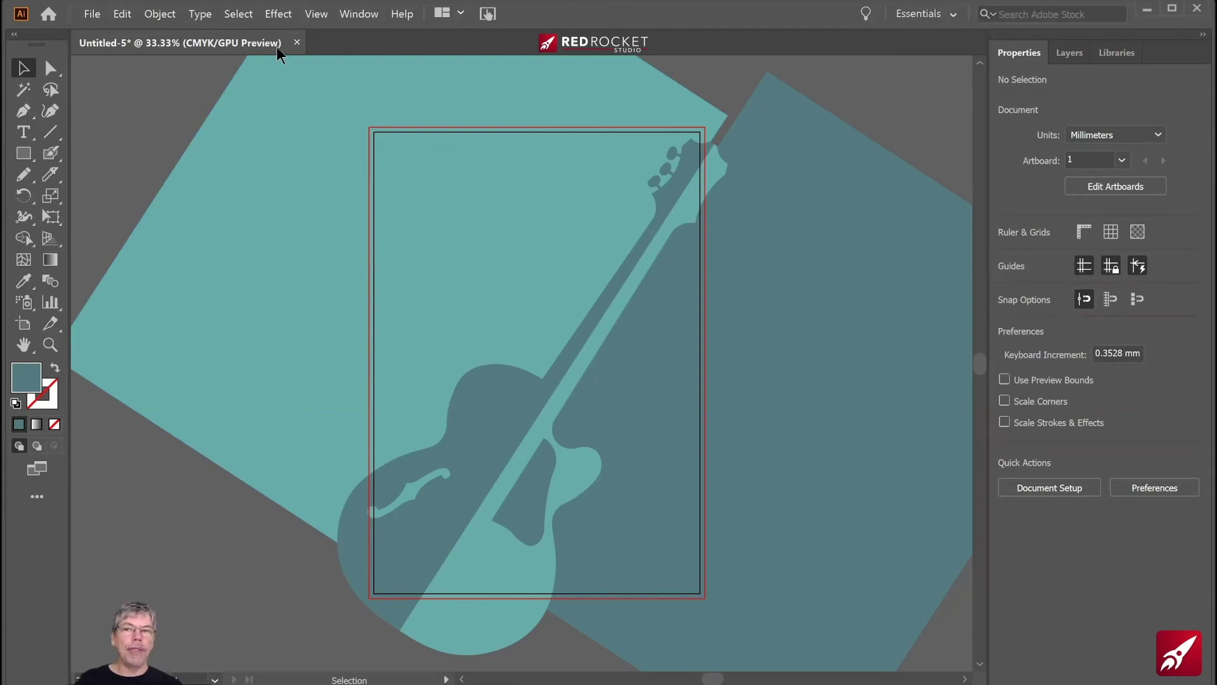
- Switch the view to Trim View so only the artboard's contents show
left_click(316, 14)
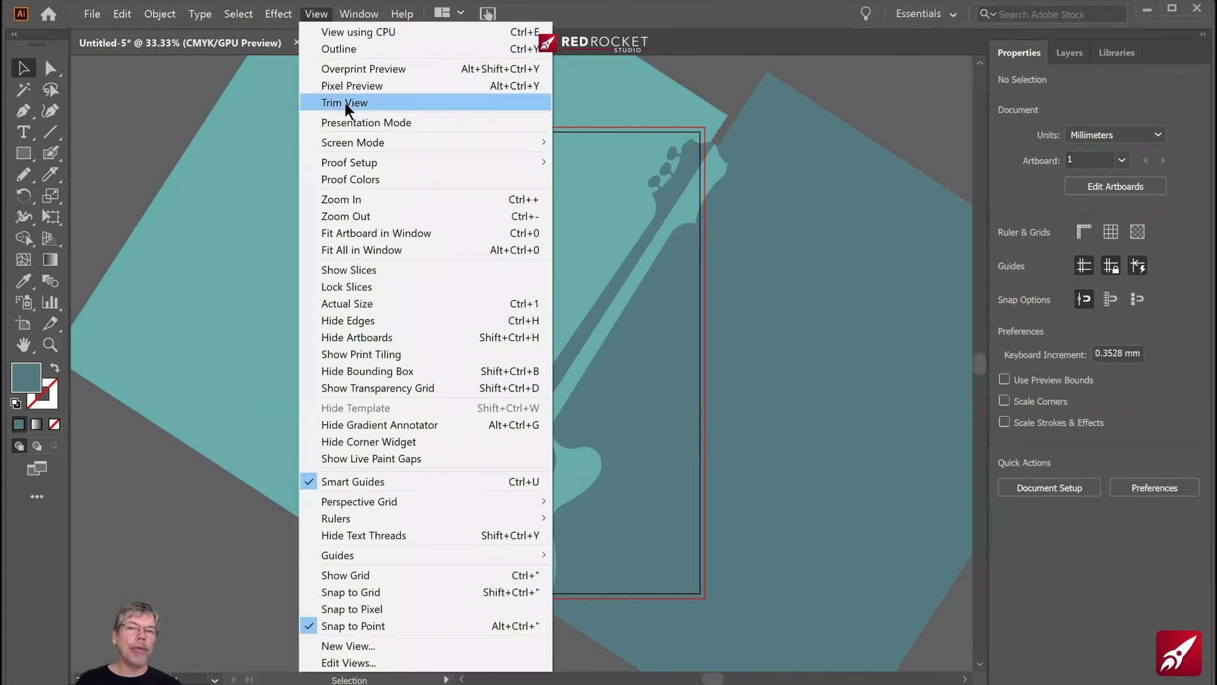
left_click(345, 102)
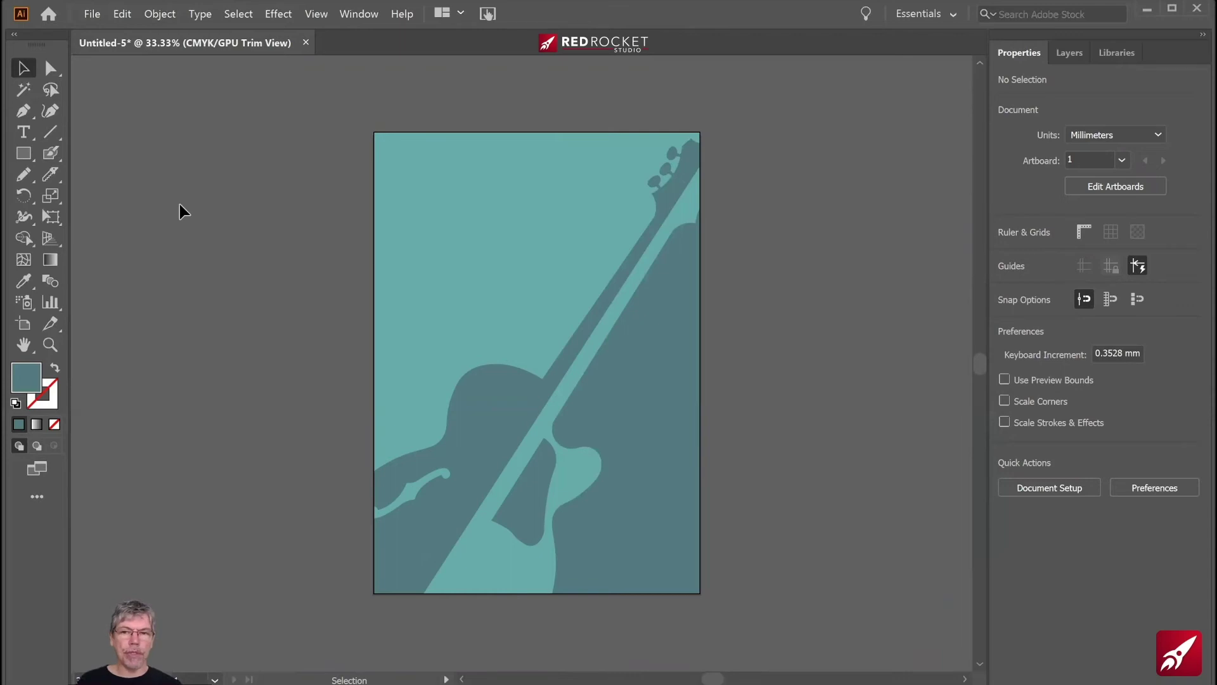
left_click(25, 132)
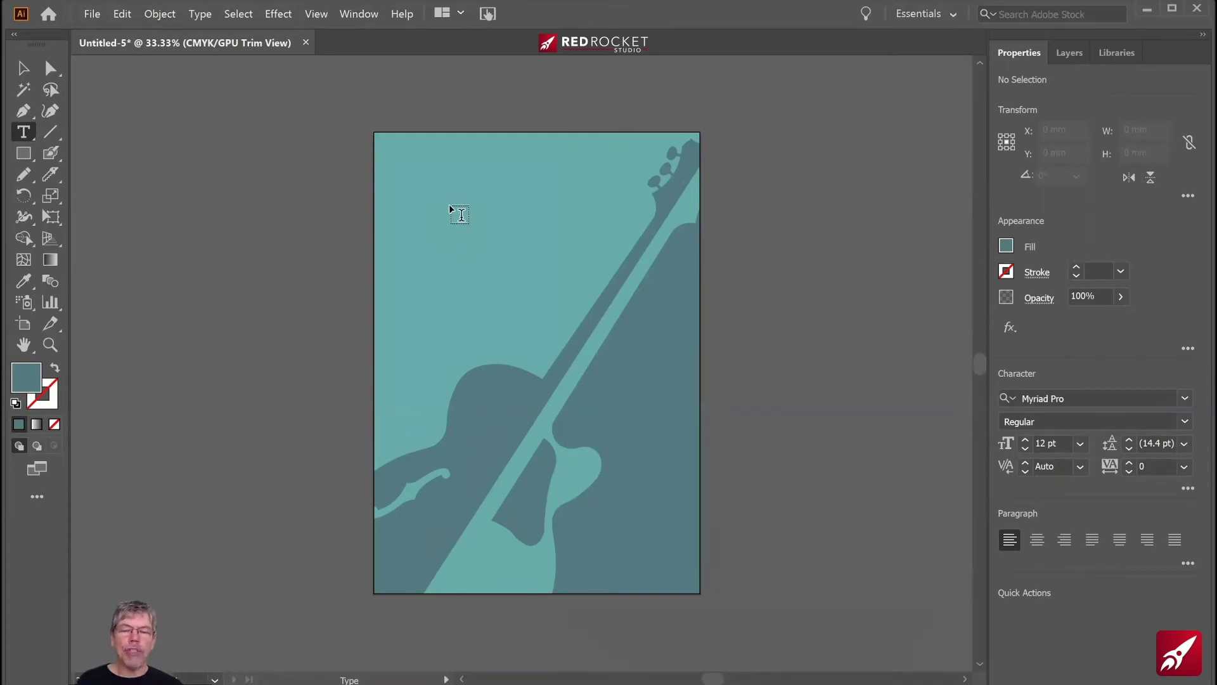
- Add 48 pt placeholder text and type 'Folk' and 'Fest' on two lines
left_click(443, 219)
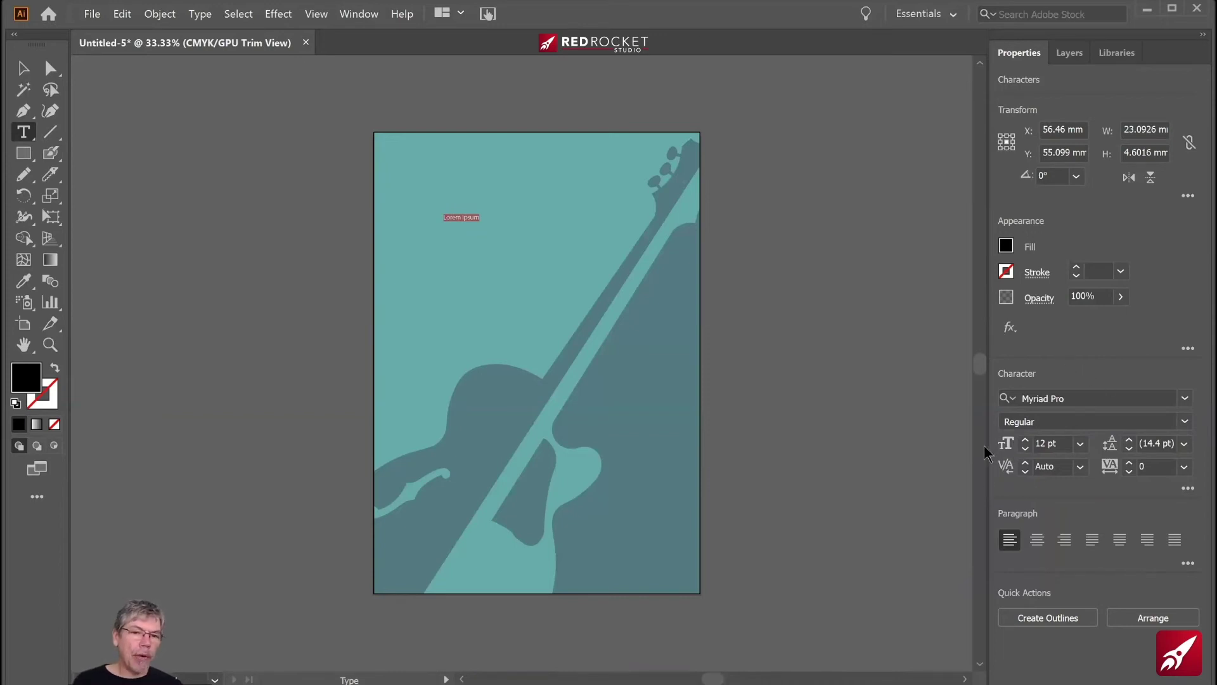
left_click(1081, 444)
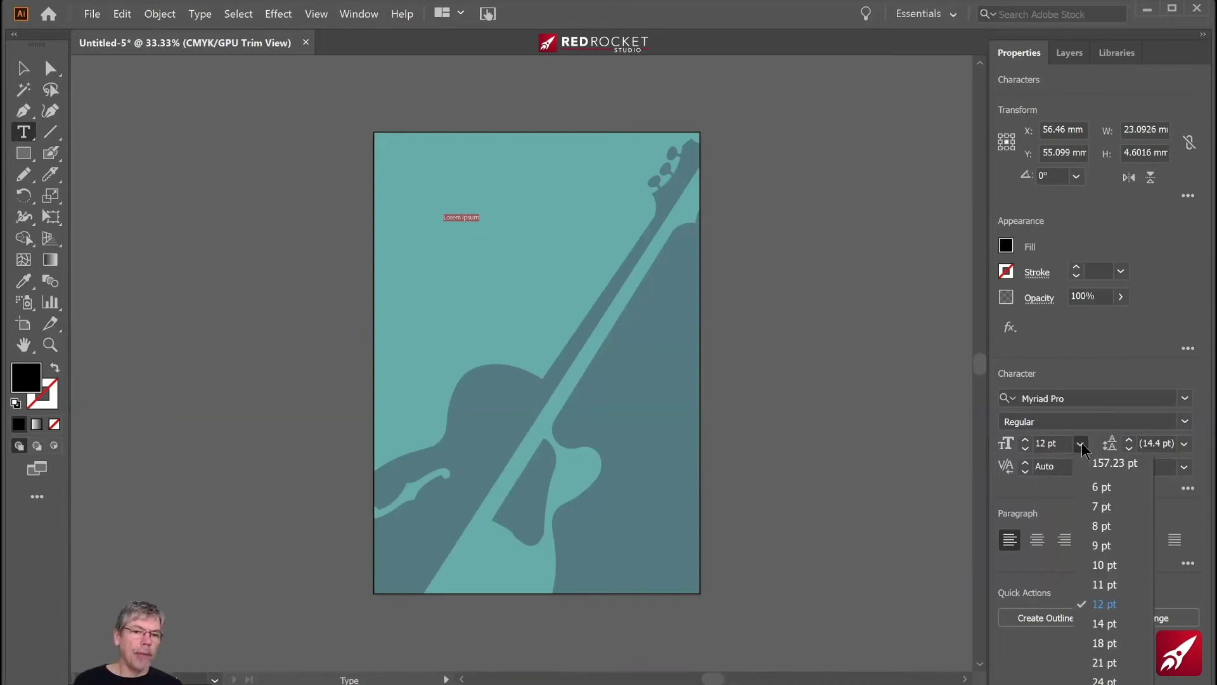
type("48")
key("Return")
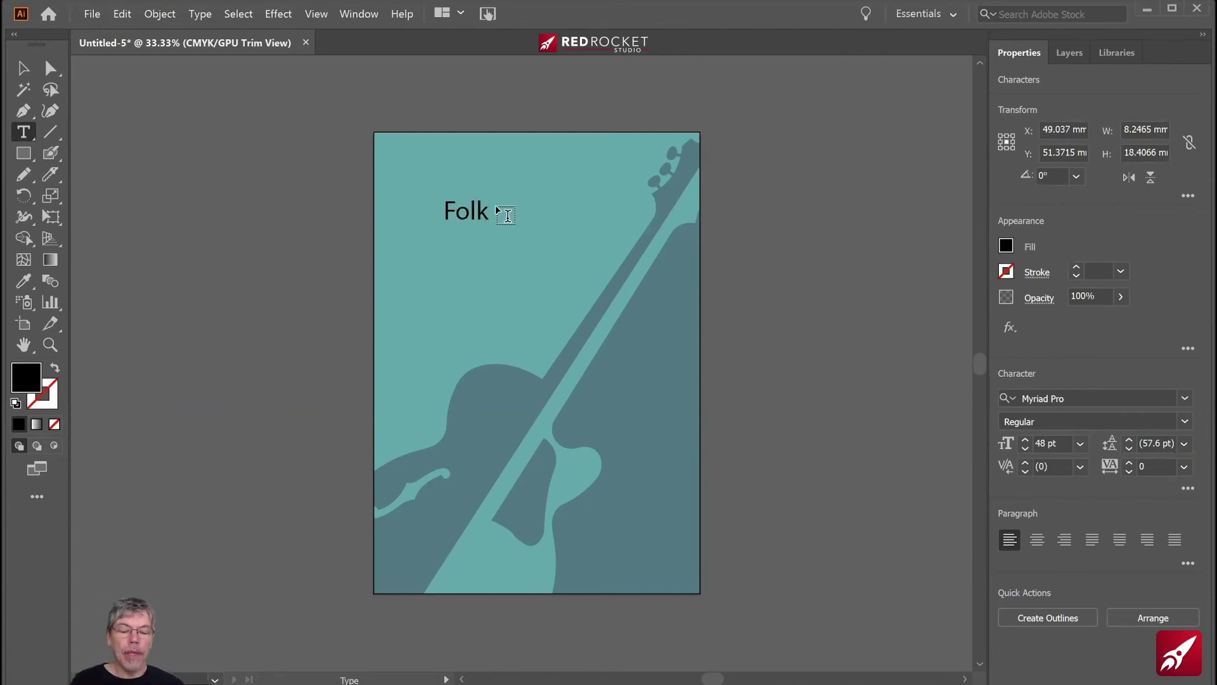
key("Return")
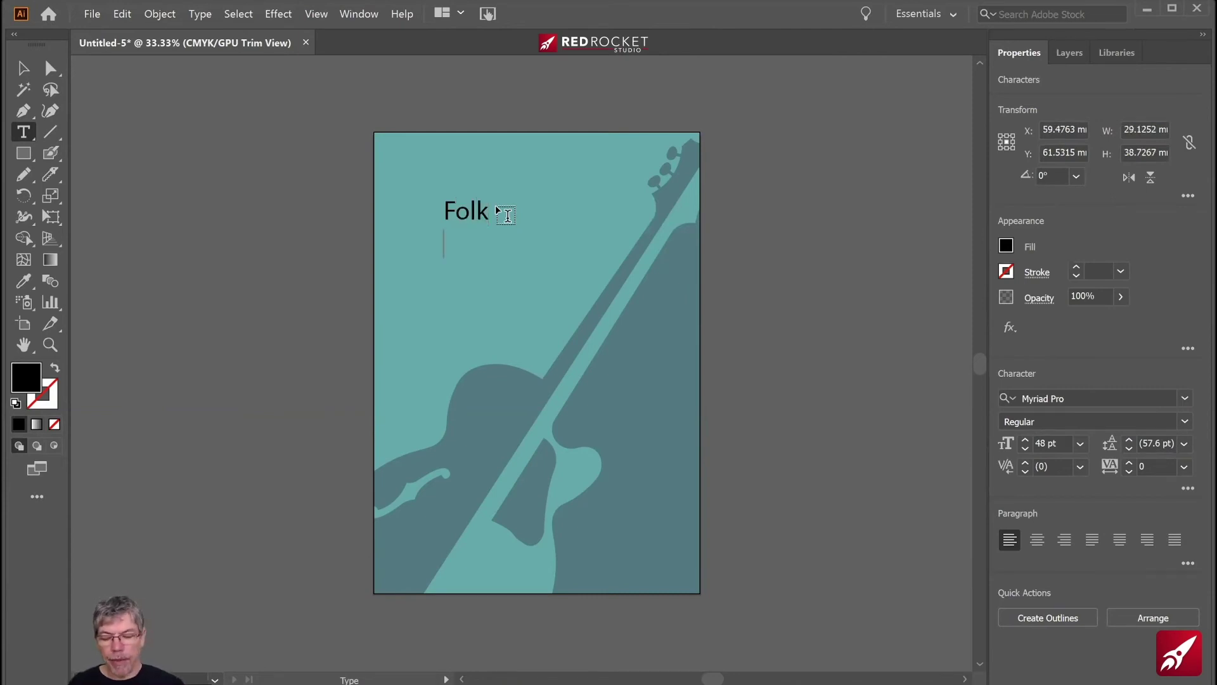
type("Fe")
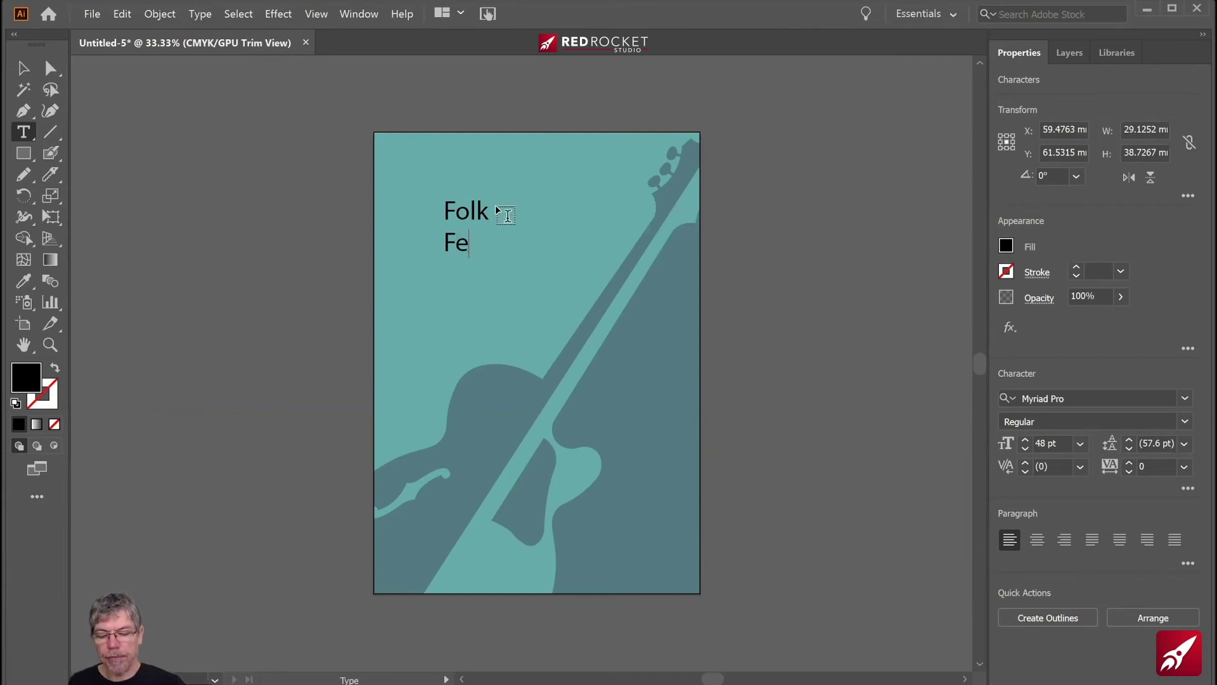
type("st")
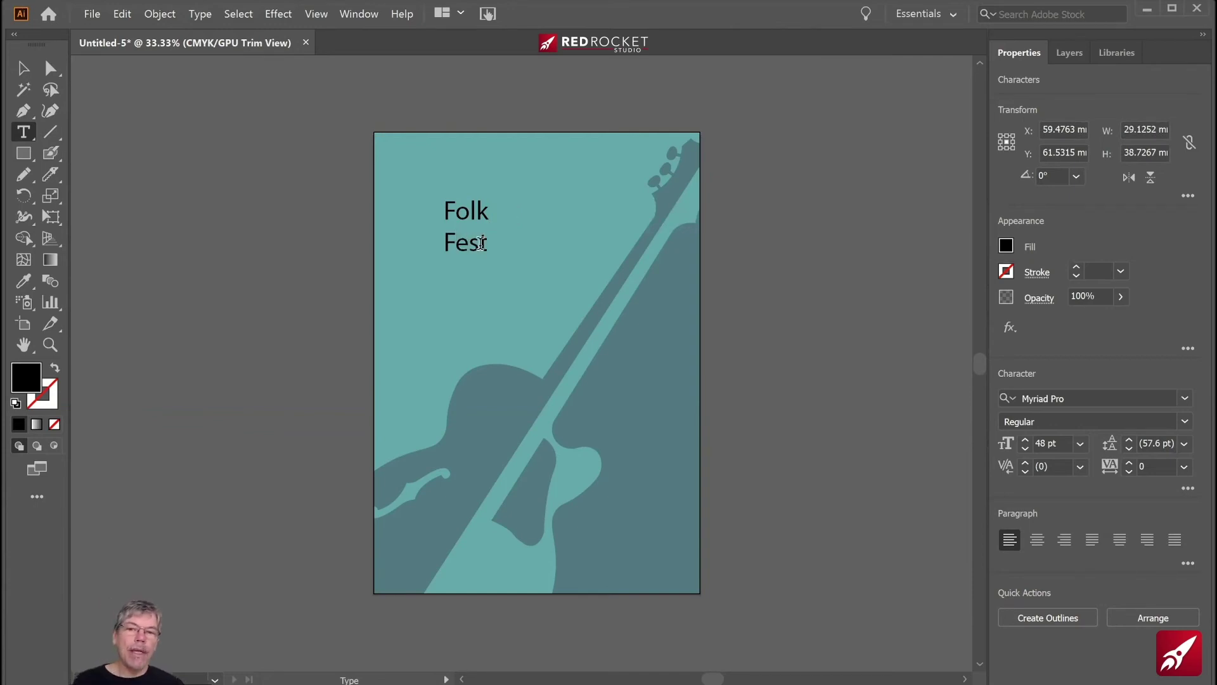
- Set both title lines to 72 pt in the Beyond The Mountains font
left_click_drag(485, 241, 427, 220)
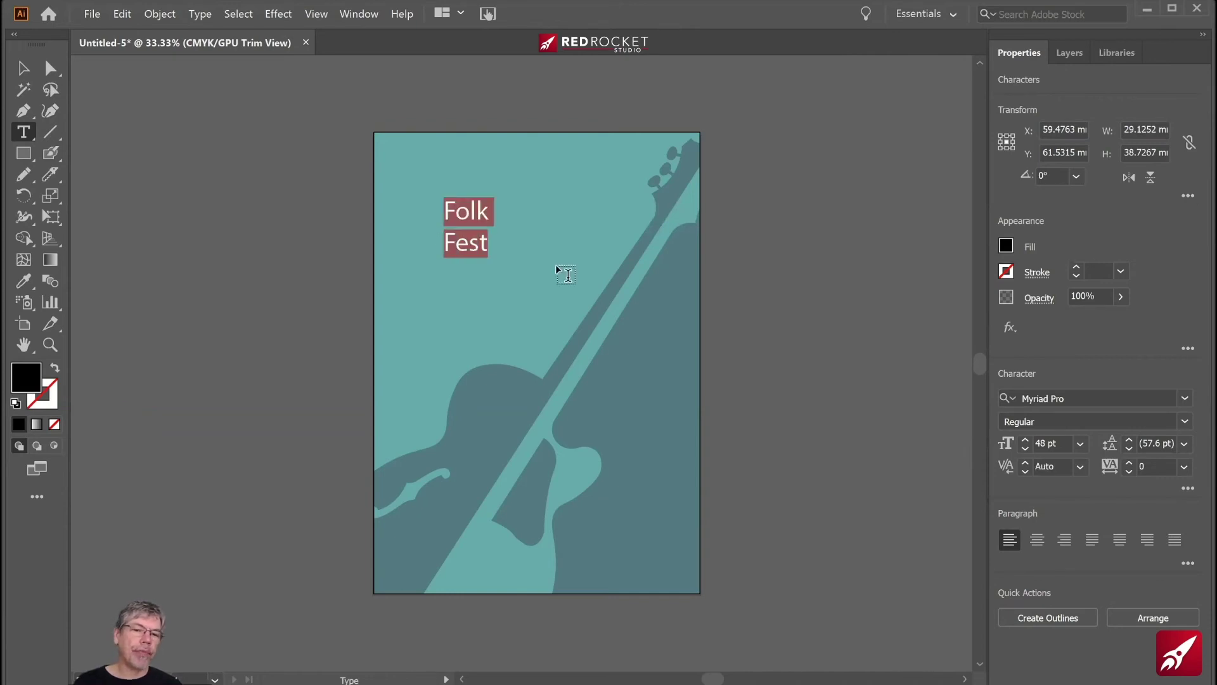
left_click(1080, 444)
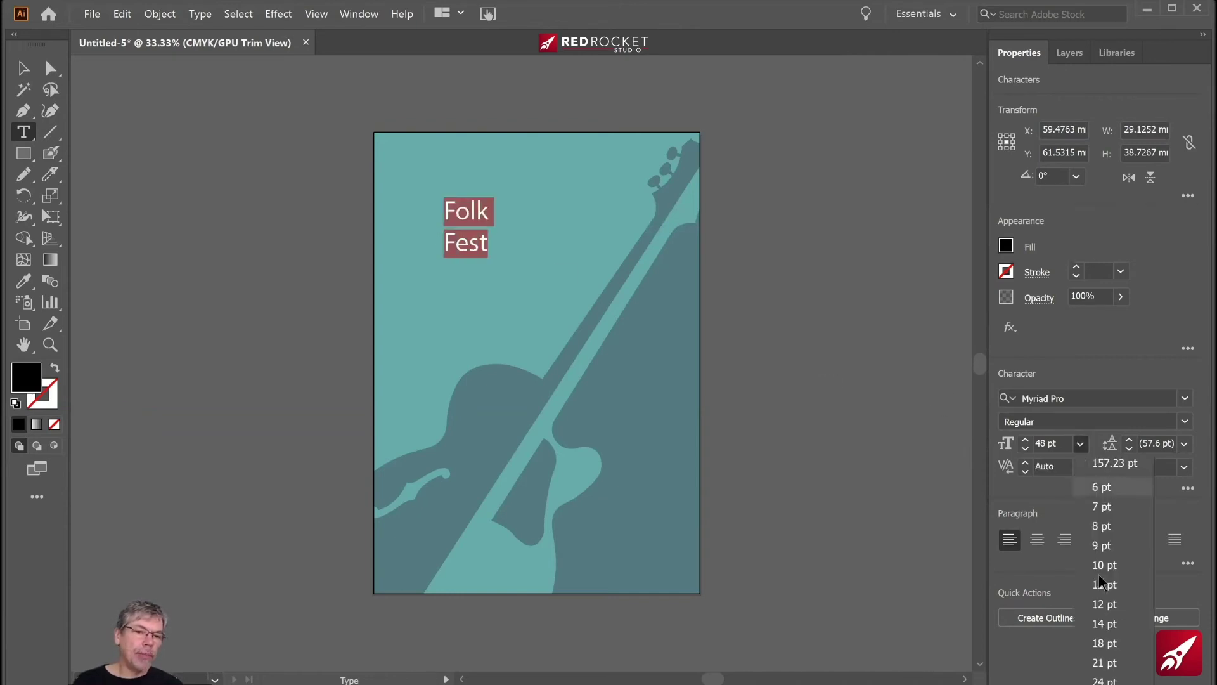
scroll(1113, 602, "down", 3)
left_click(1104, 628)
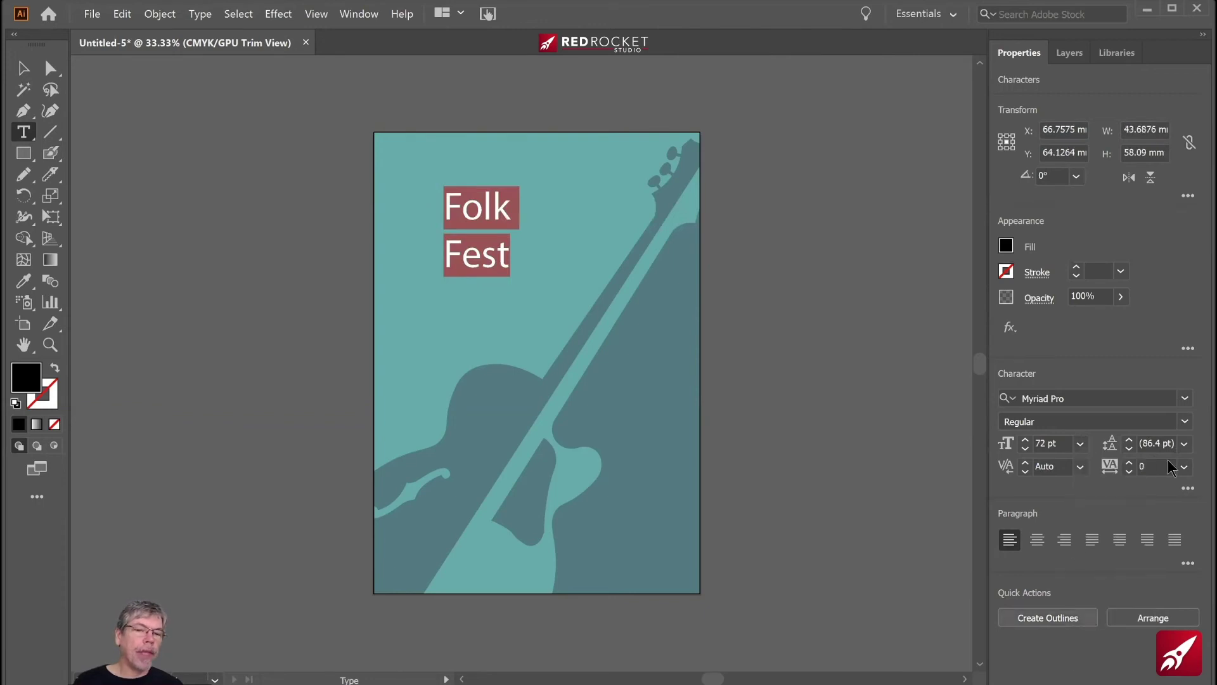
left_click(1185, 400)
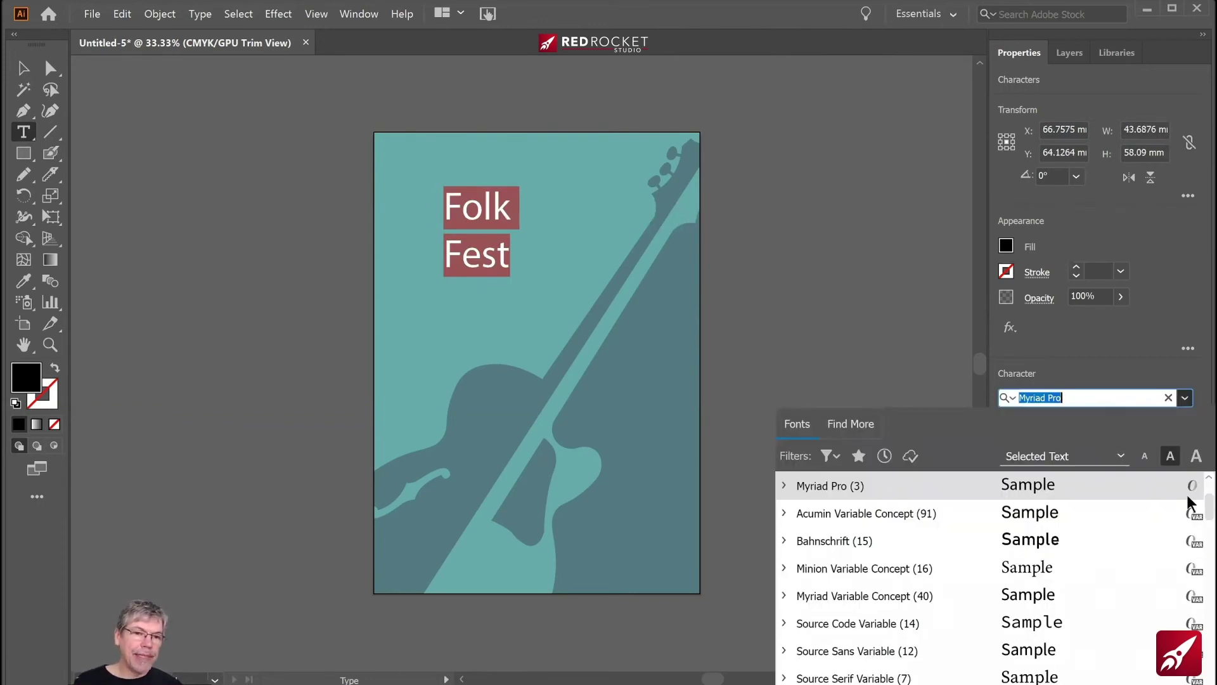
scroll(1190, 501, "up", 2)
scroll(1191, 501, "up", 1)
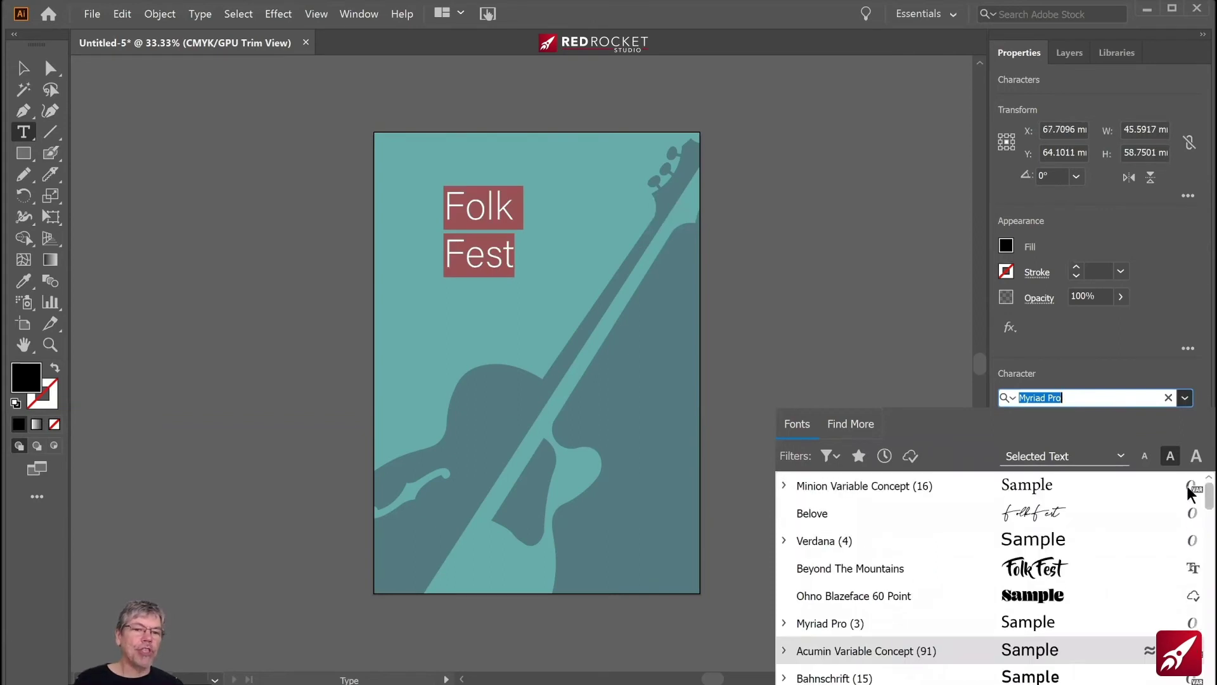
left_click(1053, 569)
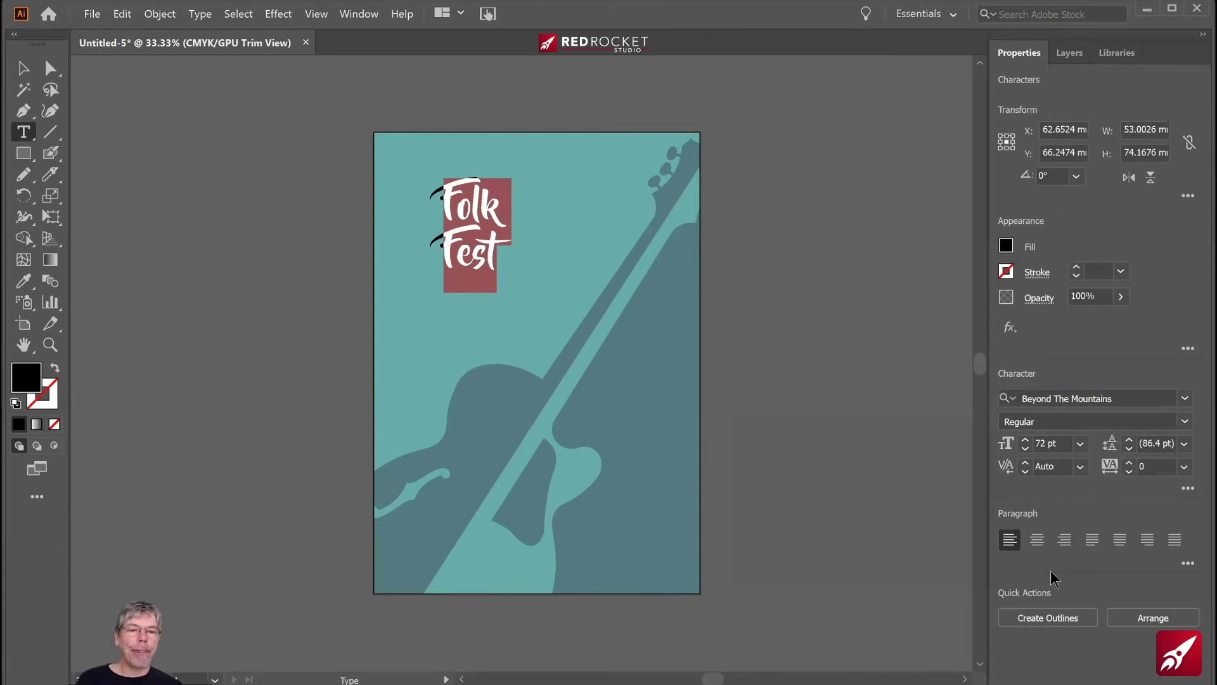
- Step the title's font size up from 72 pt to about 81 pt
left_click(1025, 443)
left_click(1026, 443)
left_click(1025, 442)
left_click(1026, 442)
left_click(1026, 442)
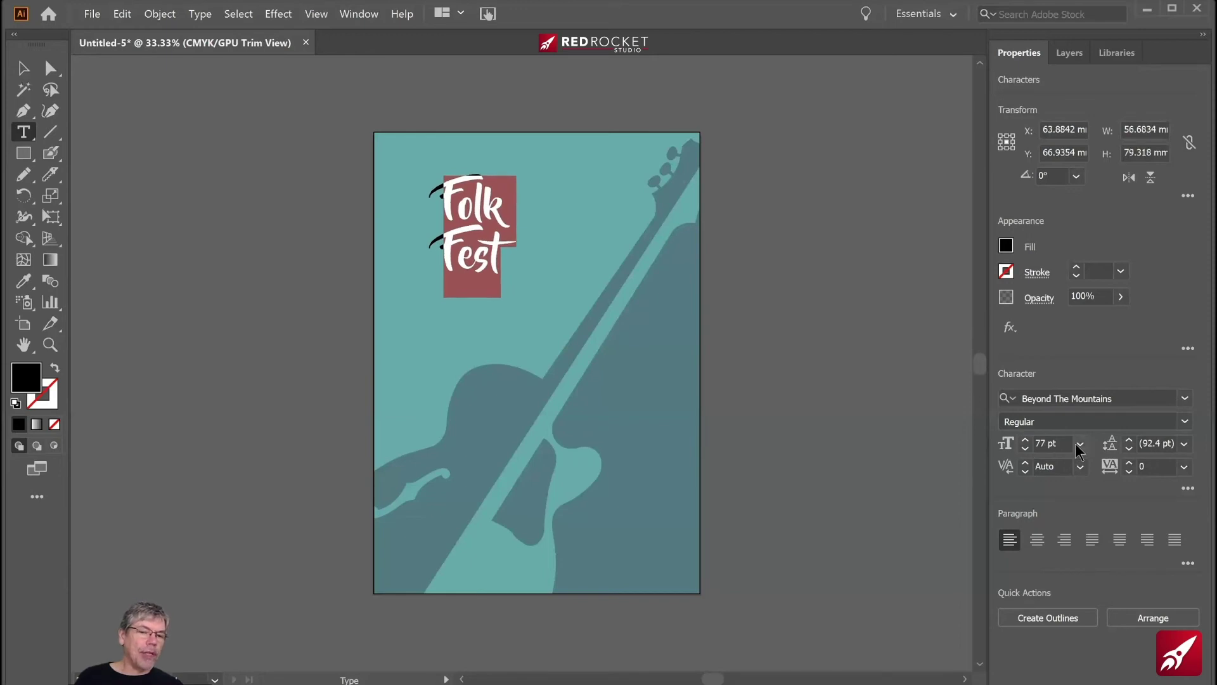
left_click(1080, 443)
left_click(1053, 602)
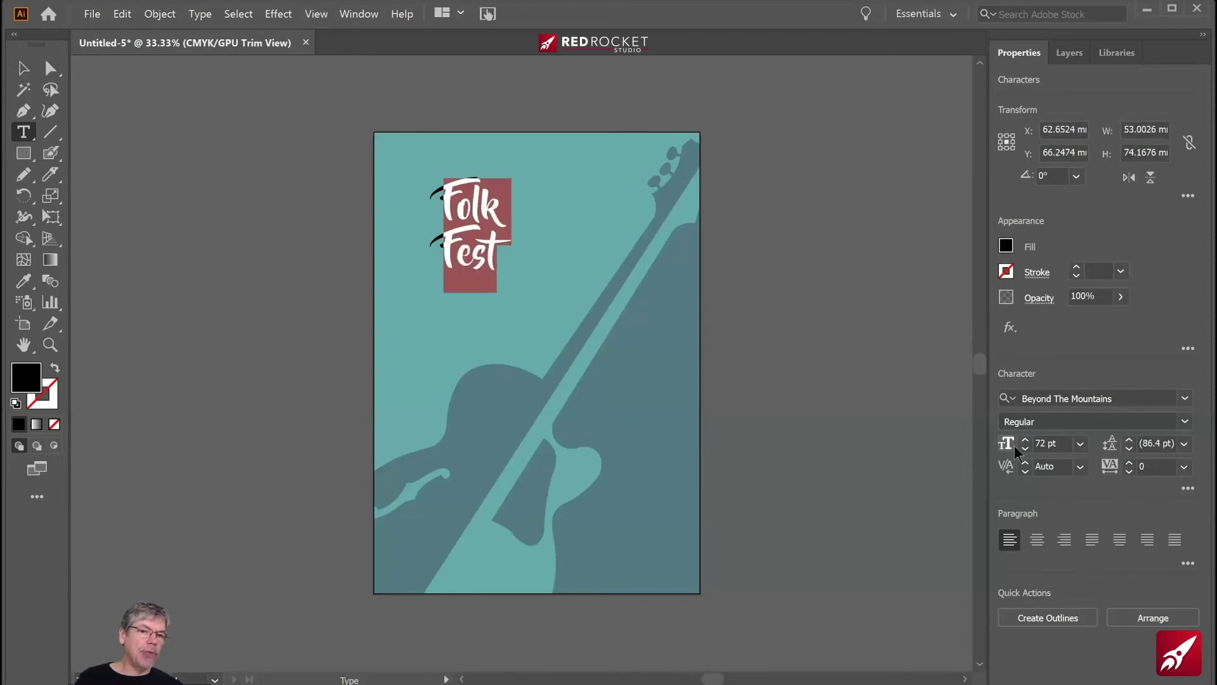
double_click(1025, 442)
left_click(1025, 442)
double_click(1026, 442)
left_click(1025, 443)
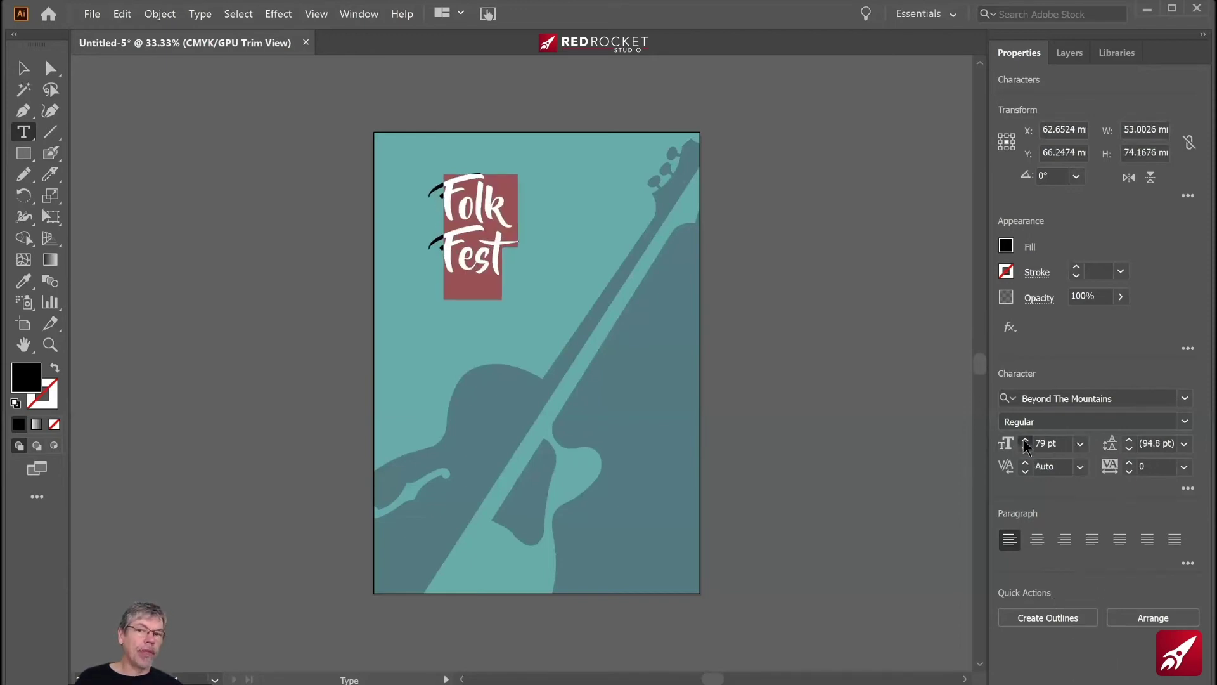
double_click(1025, 443)
left_click(1025, 443)
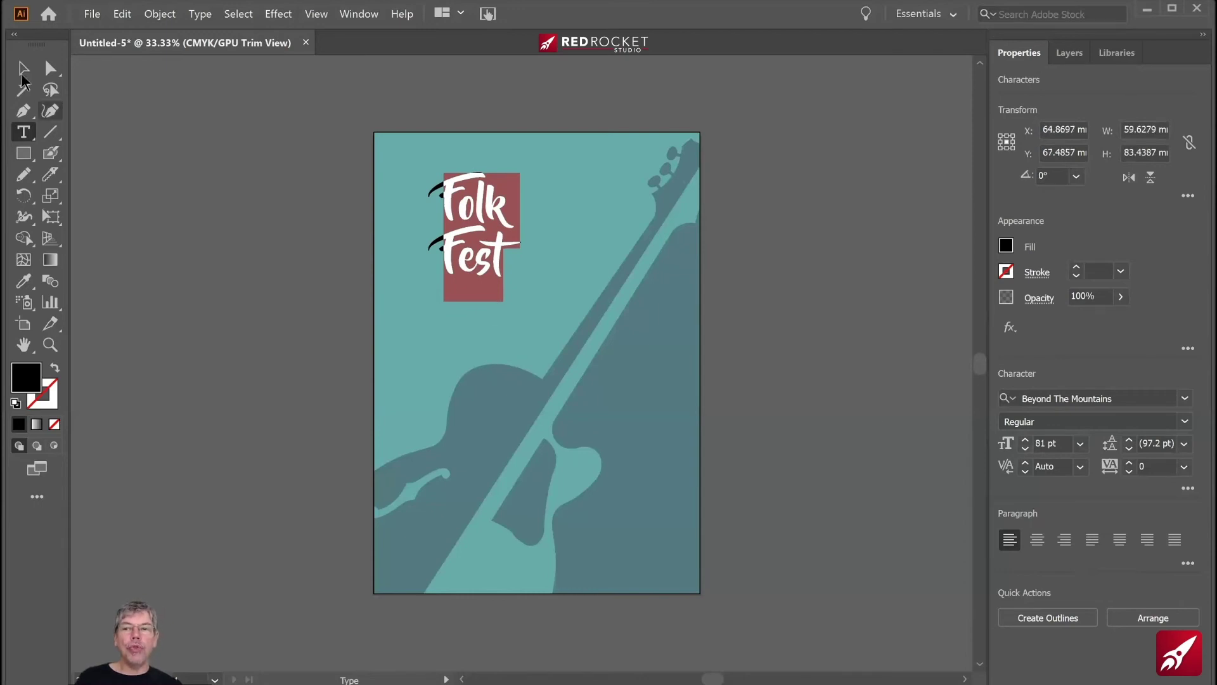
- Scale the Folk Fest text box up to fill the poster's upper area
left_click(21, 69)
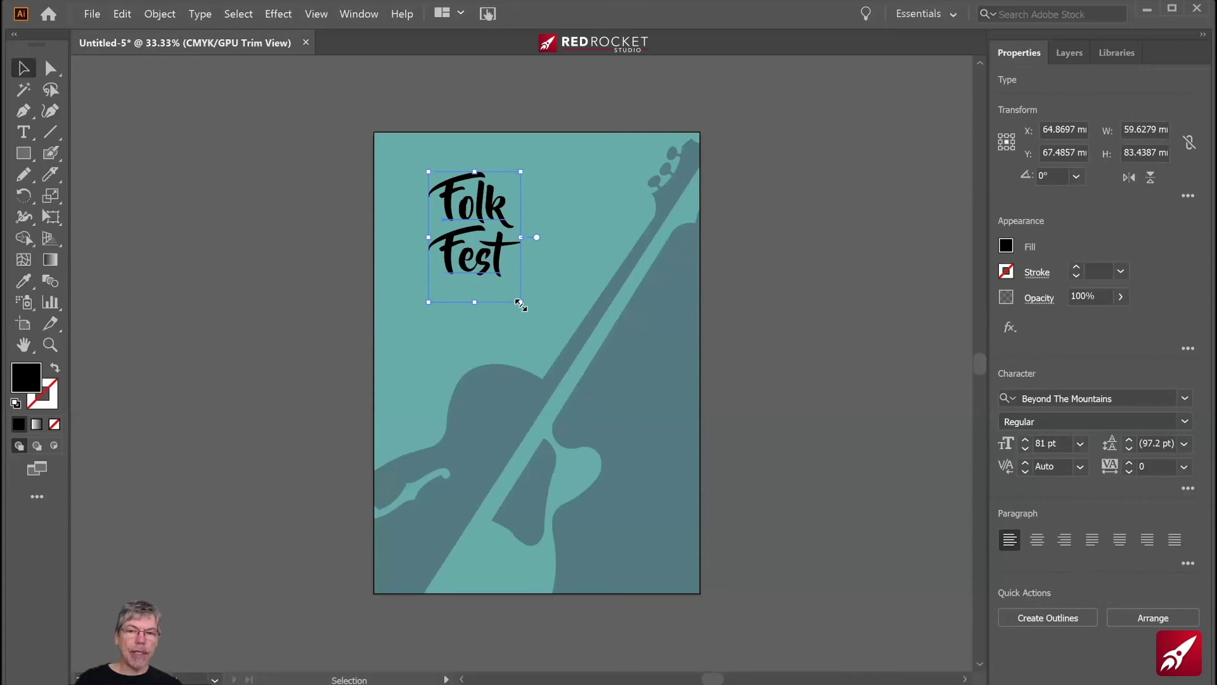
left_click_drag(521, 304, 585, 399)
left_click_drag(650, 496, 662, 515)
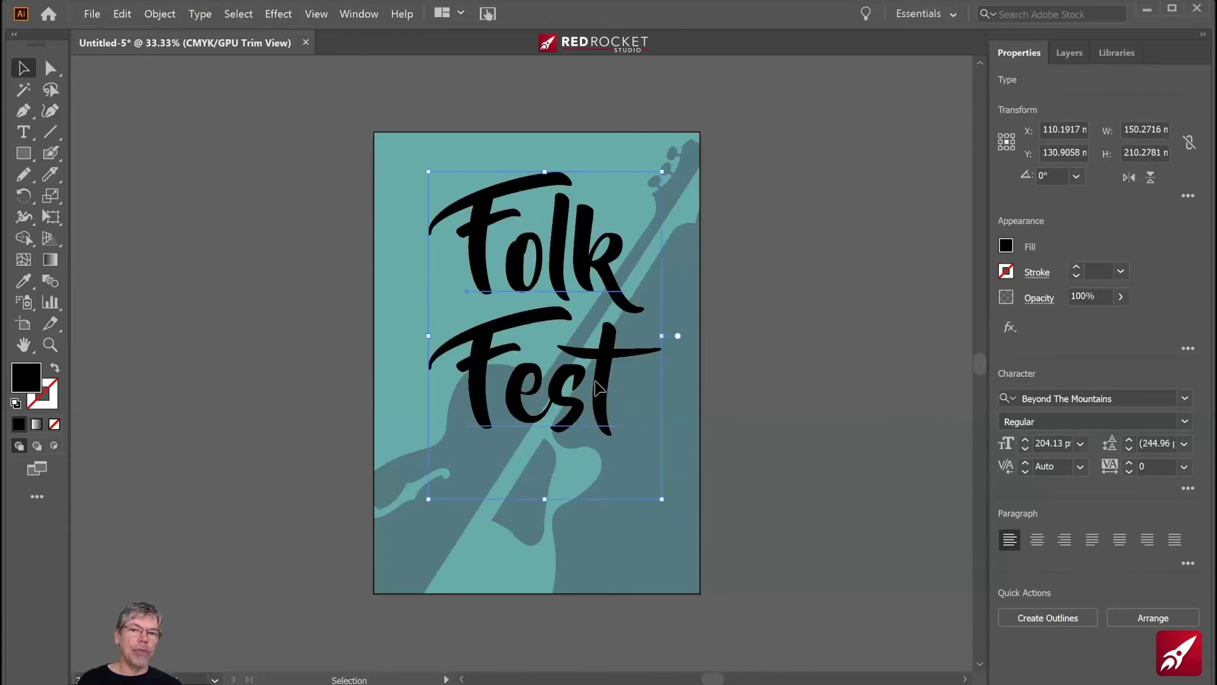
mouse_move(600, 388)
left_mouse_down()
mouse_move(574, 373)
mouse_move(571, 387)
mouse_move(601, 380)
left_mouse_up()
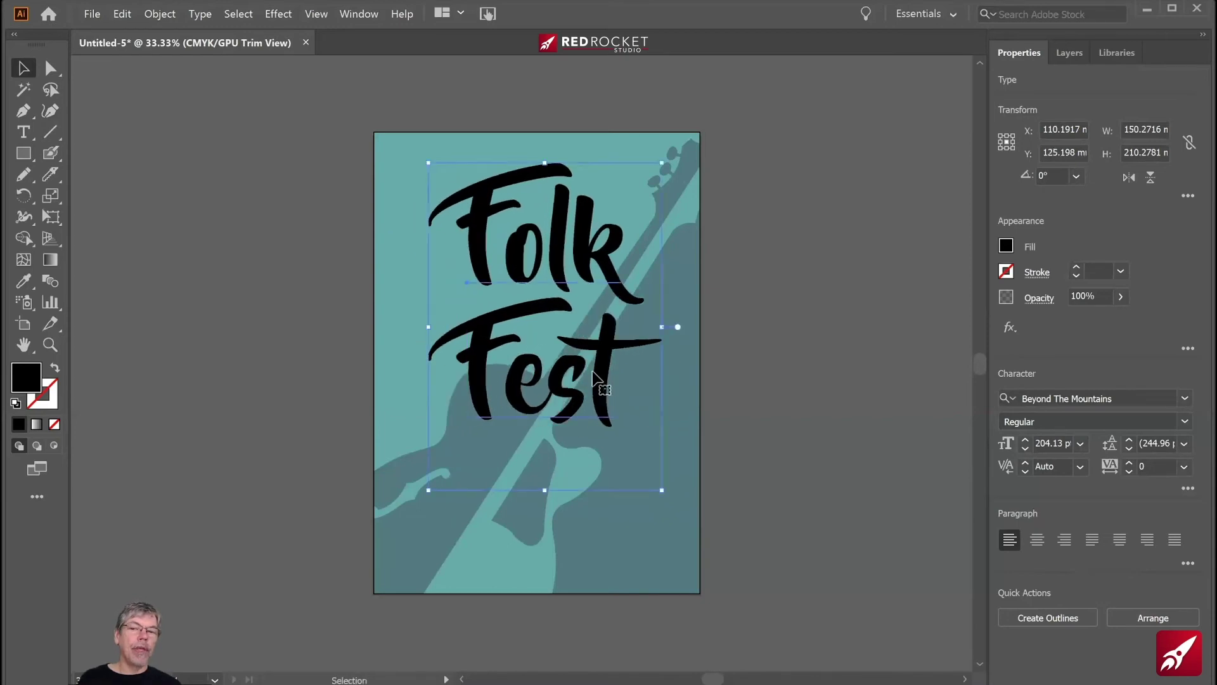
- Fill the Folk Fest title with the pale green swatch, then deselect it
left_click(1007, 247)
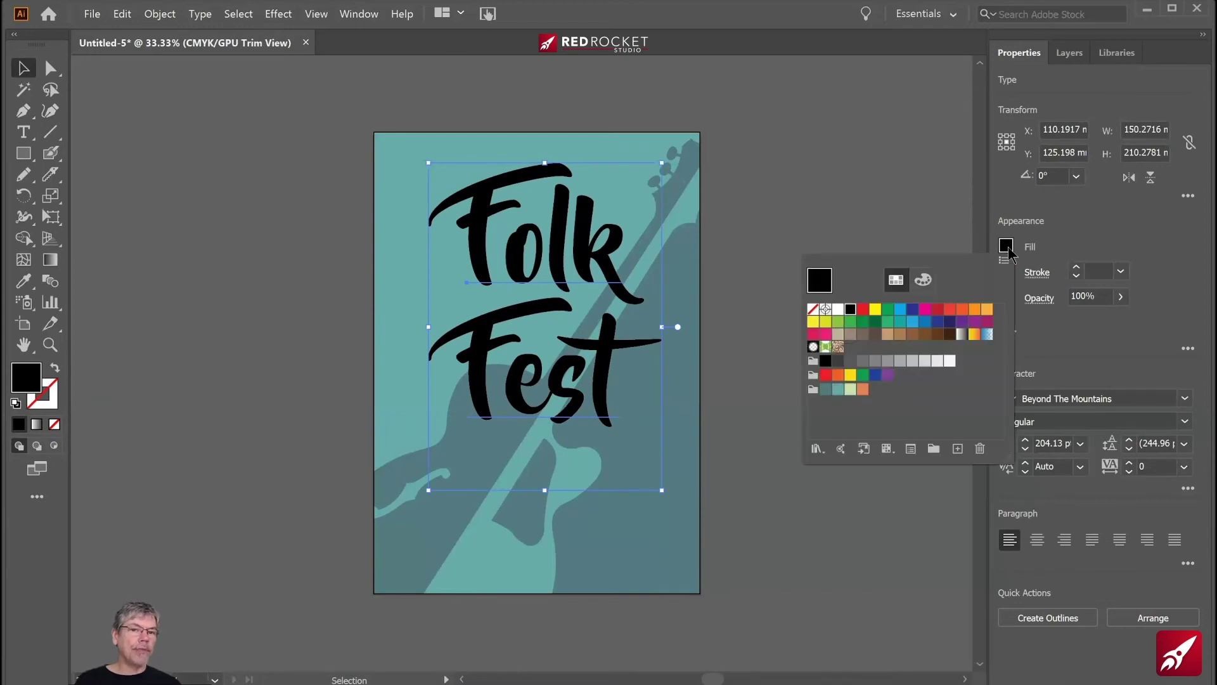
left_click(851, 389)
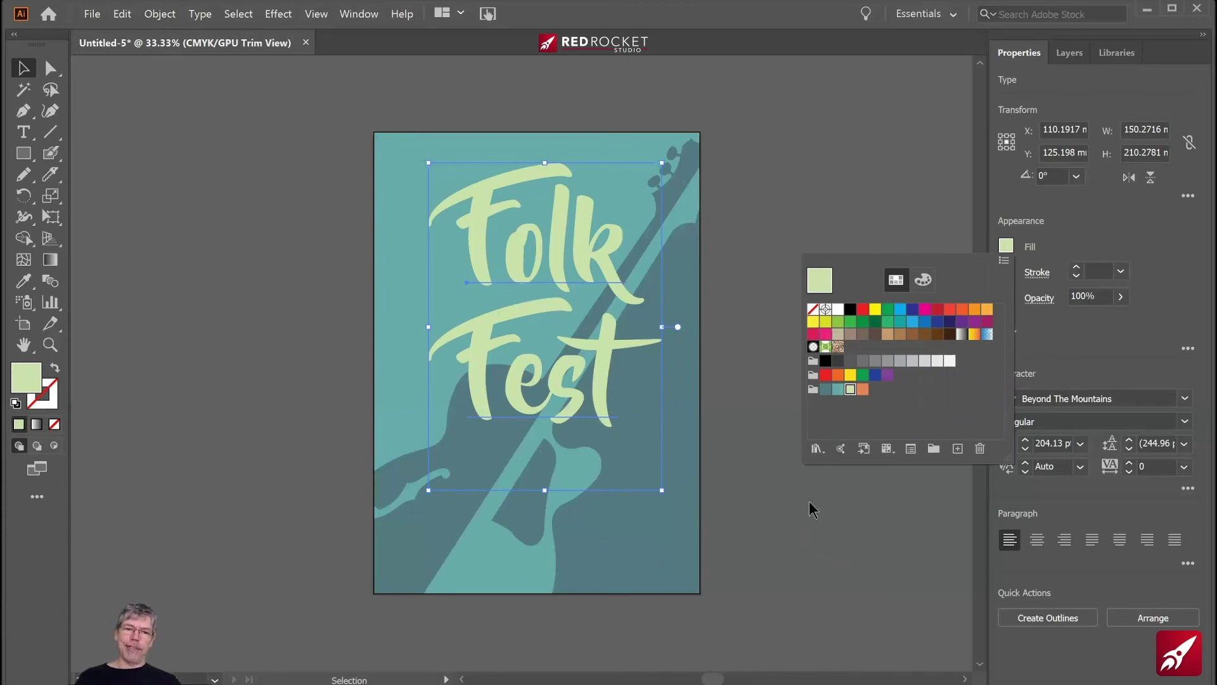
left_click(838, 309)
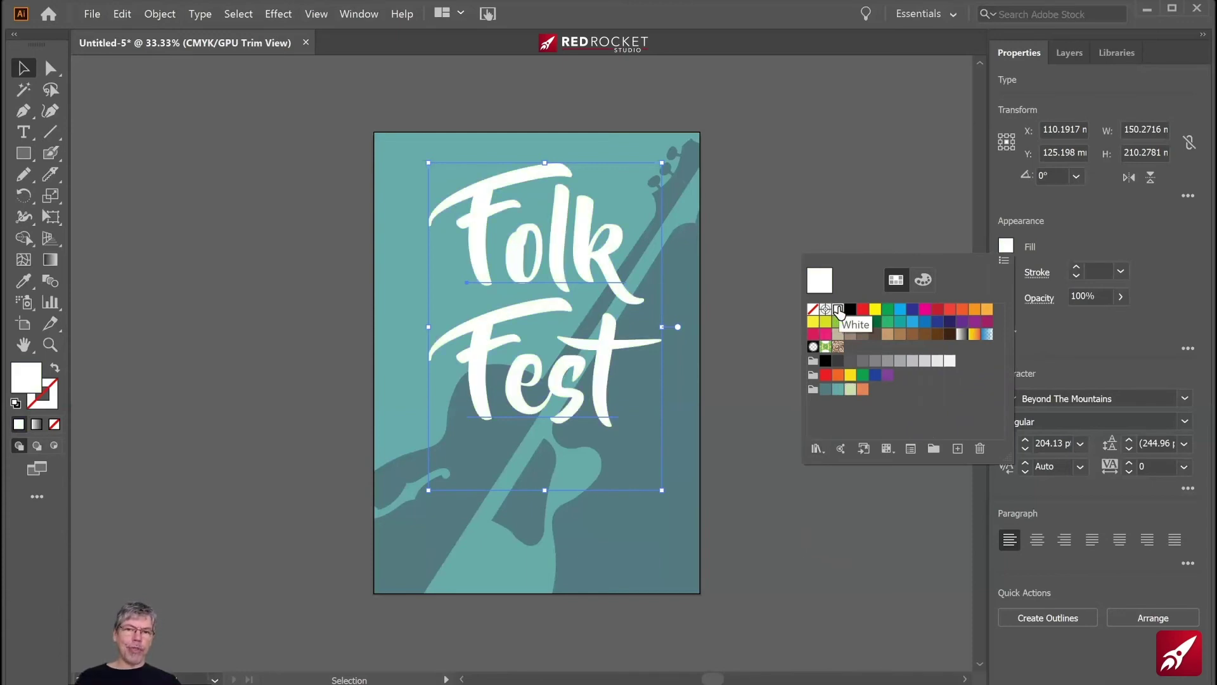
left_click(850, 389)
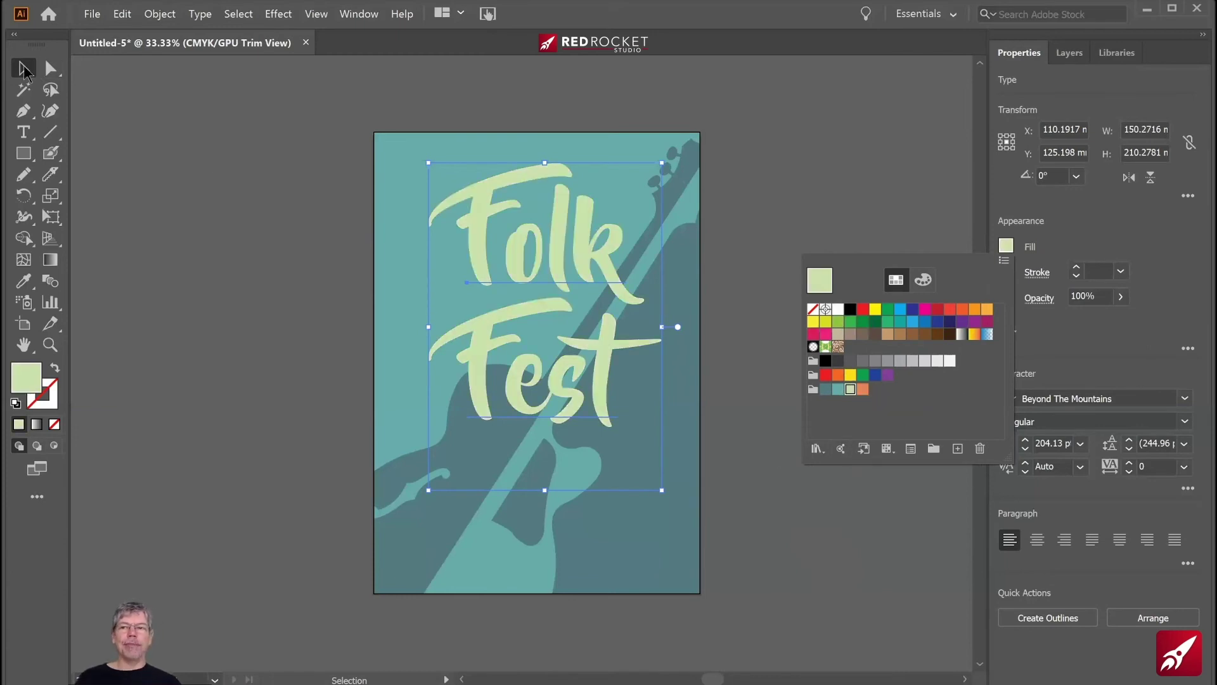
left_click(175, 121)
left_click(175, 121)
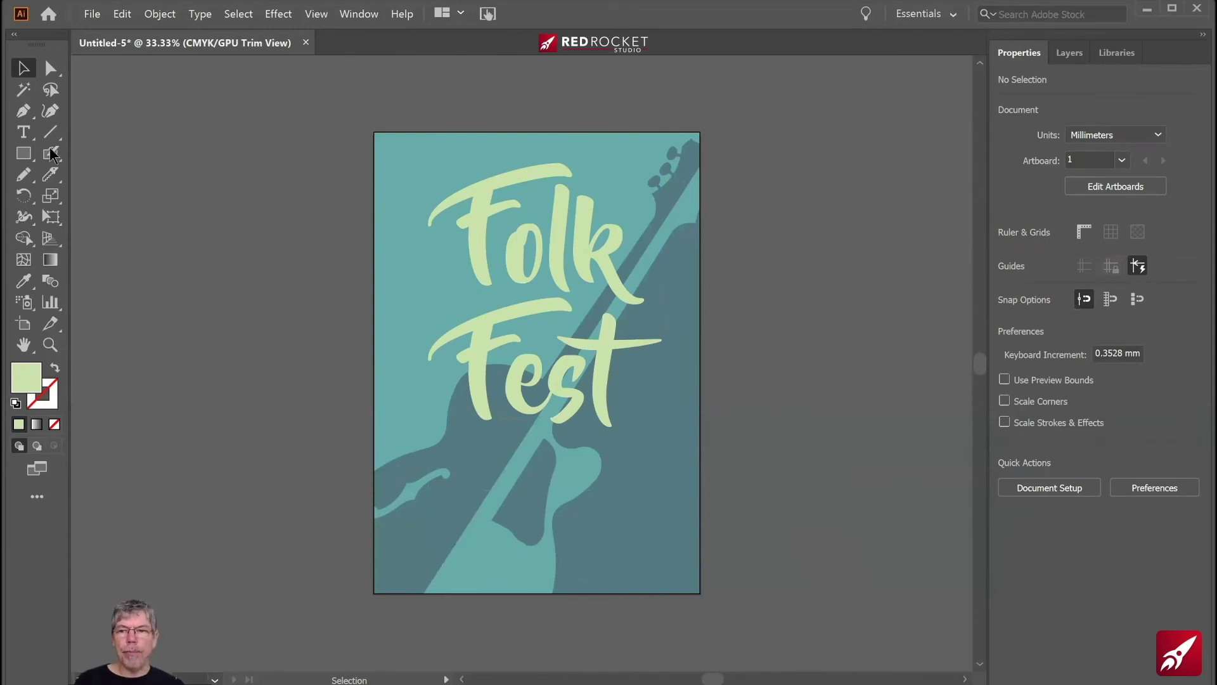
- Place a new text block near the bottom at 24 pt Minion Variable Concept
left_click(24, 131)
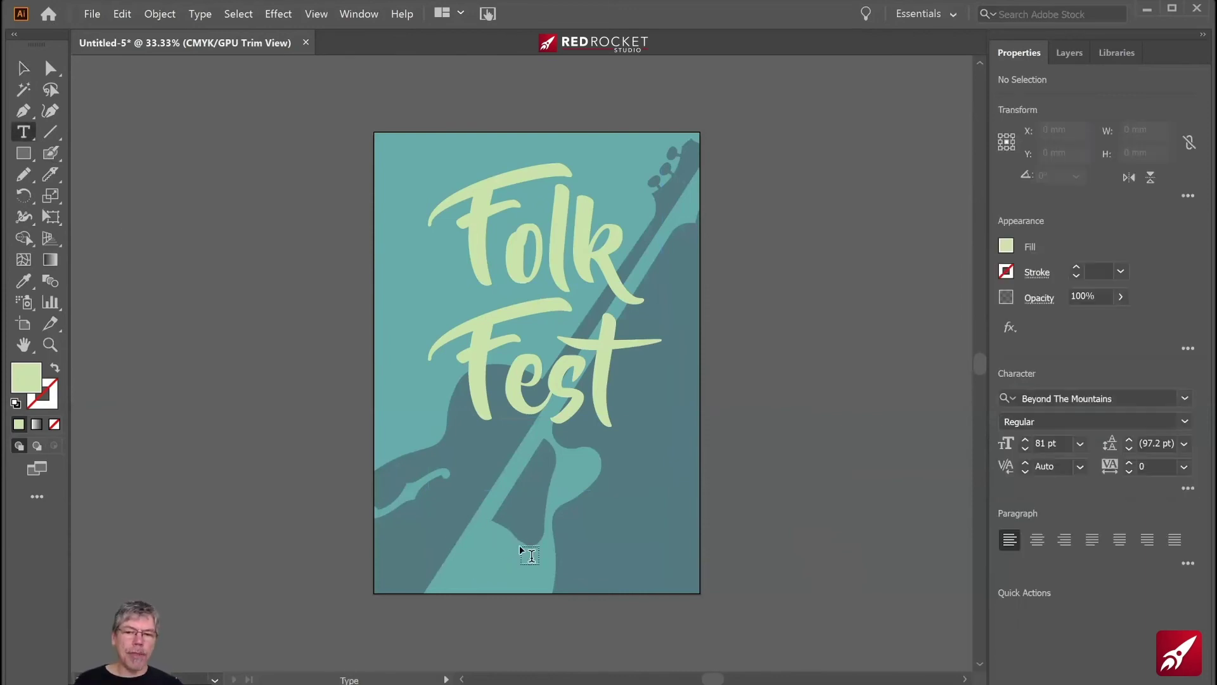
left_click(444, 527)
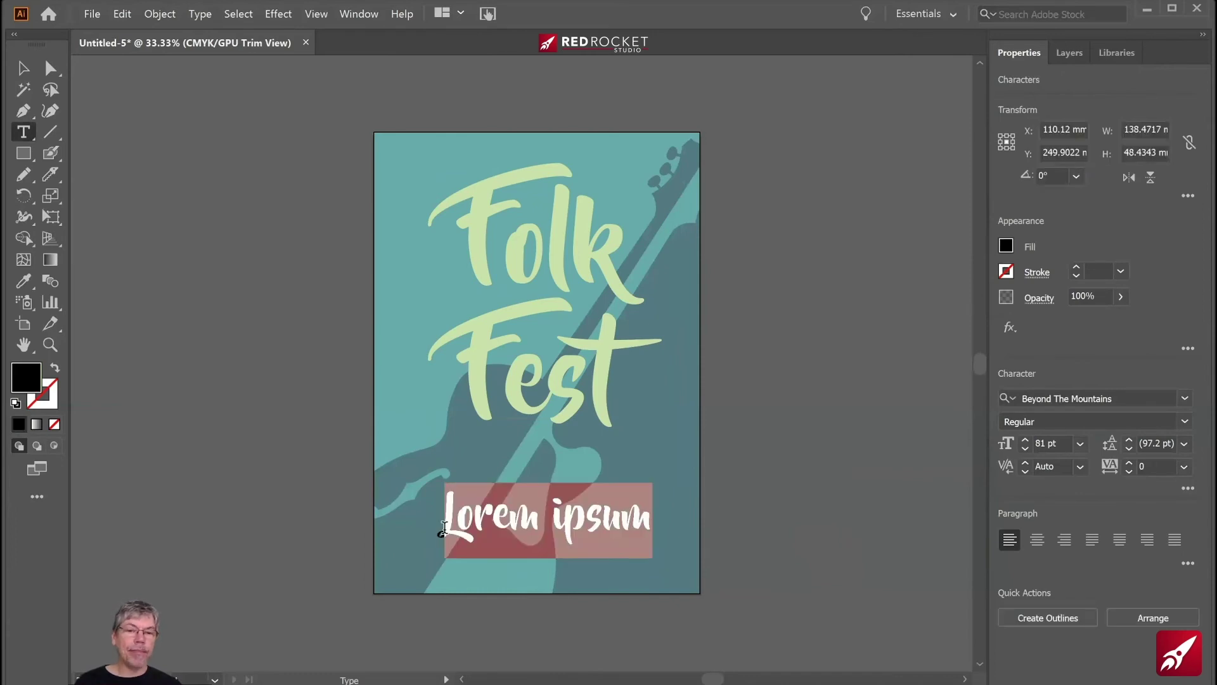
left_click(1079, 443)
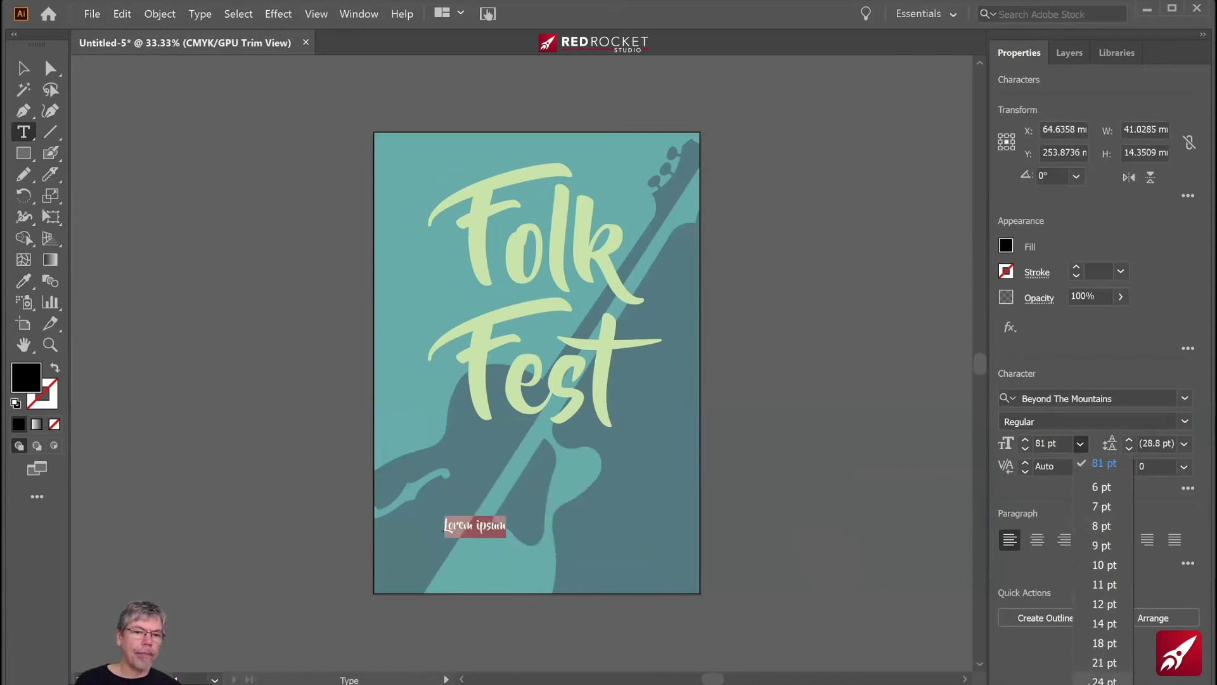
left_click(1104, 680)
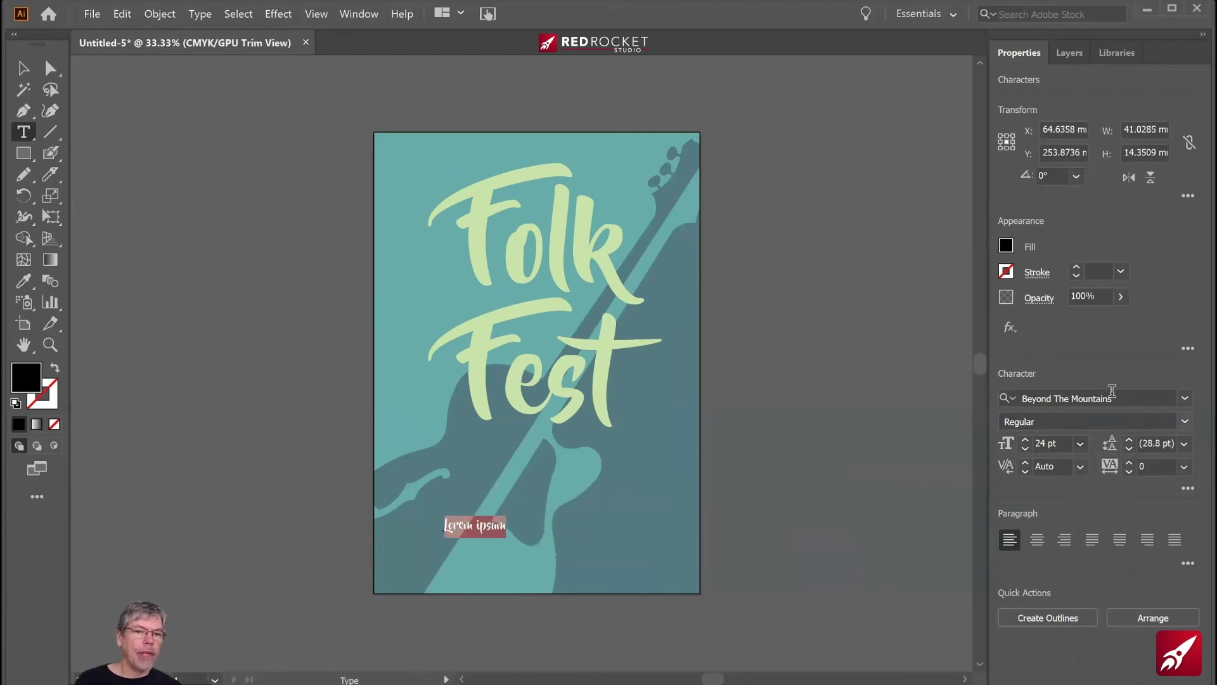
left_click(1185, 400)
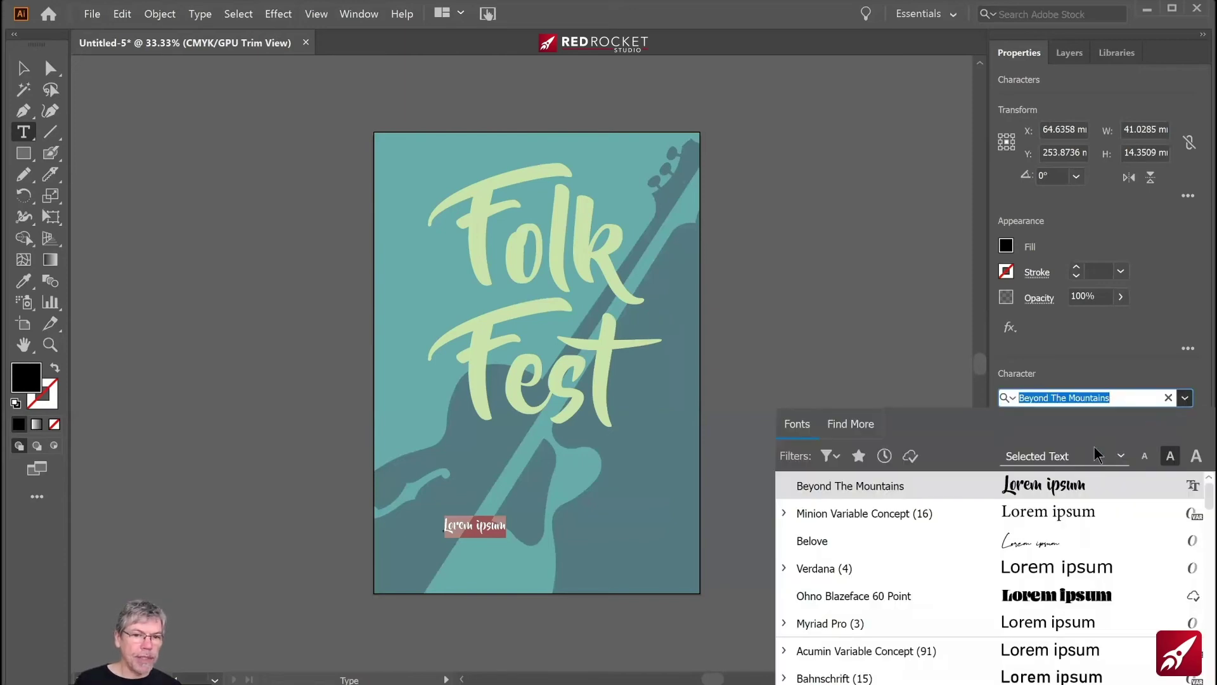
left_click(1038, 518)
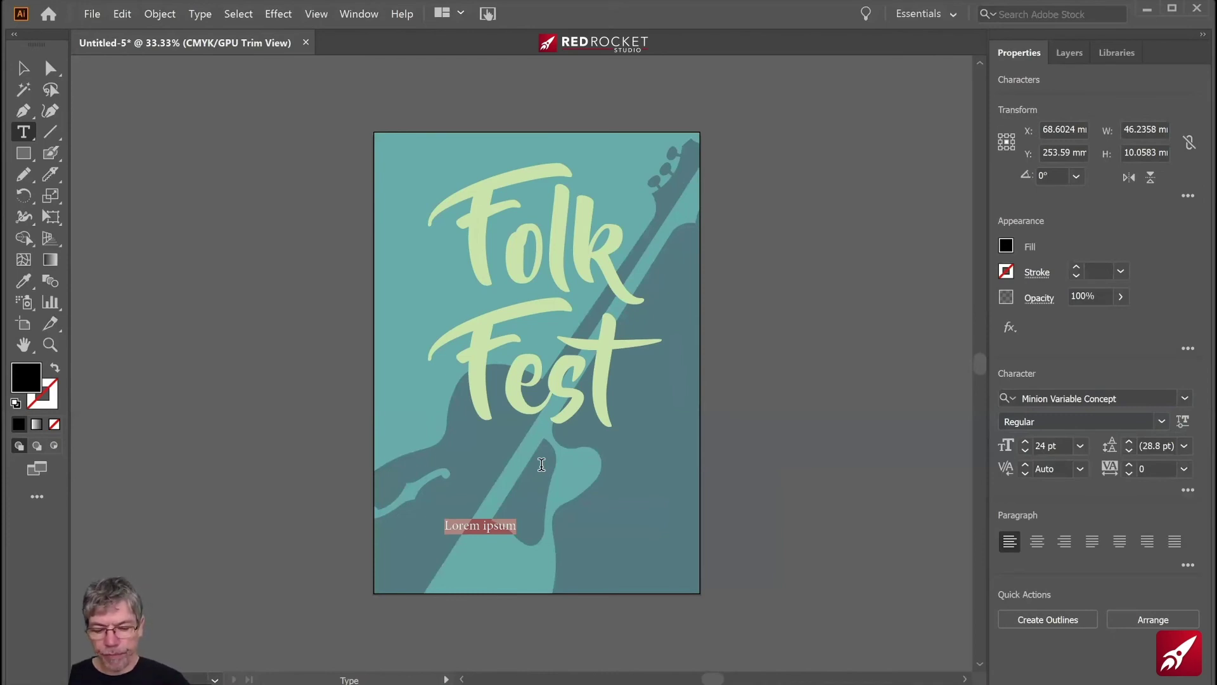
- Type 'Folk in the Park', 'Summer weekends' and a call-for-details line with a phone number
type("Folk in the Park")
key("Return")
type("Summer weekends")
key("Return")
type("call 02345678 for deta")
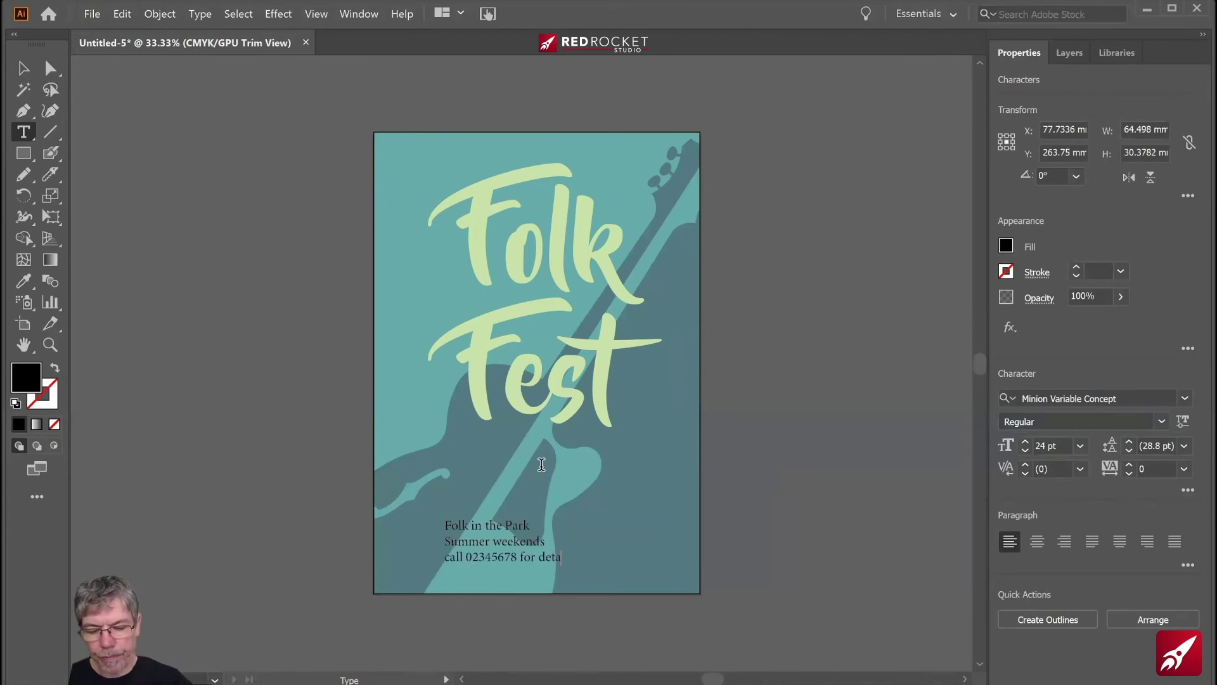
type("ils")
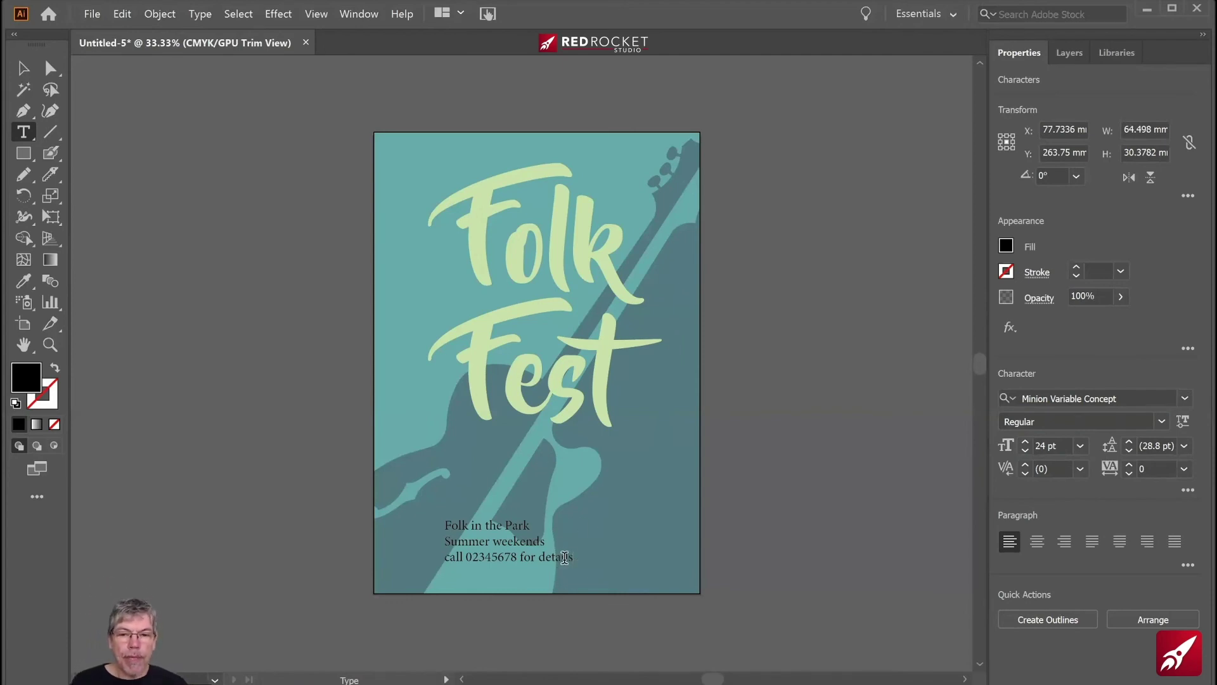
- Make the details text white and right-aligned, and move it to the lower-right corner
left_click_drag(574, 557, 442, 525)
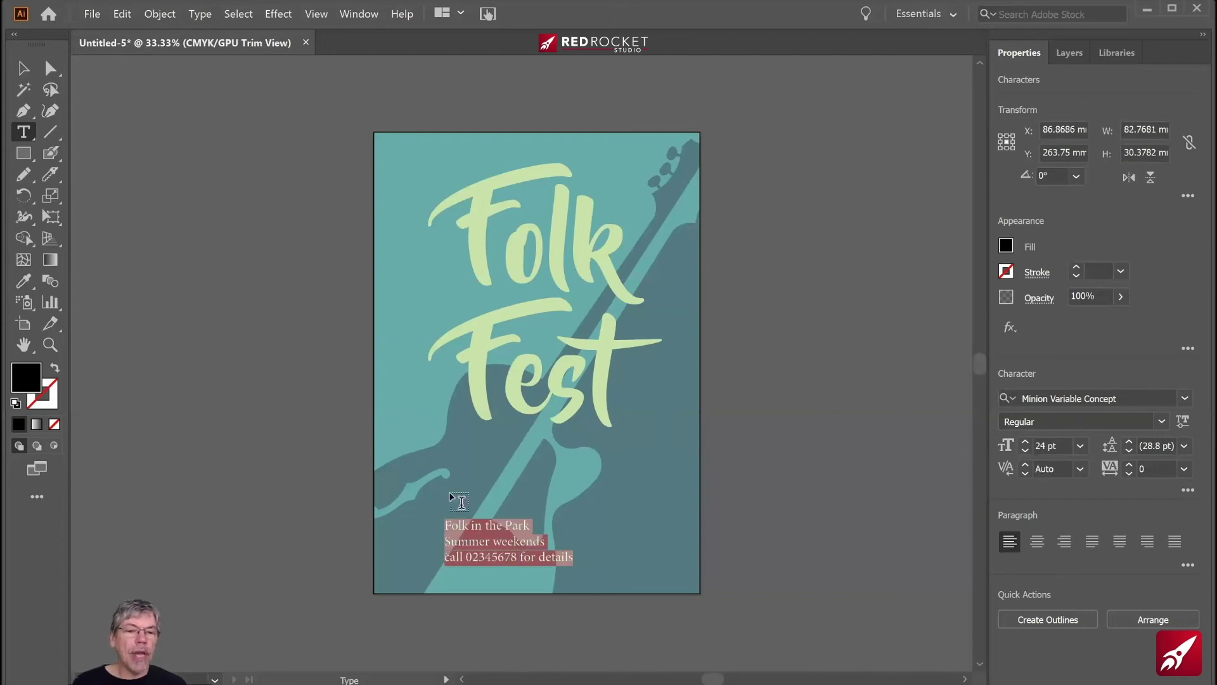
left_click(1007, 246)
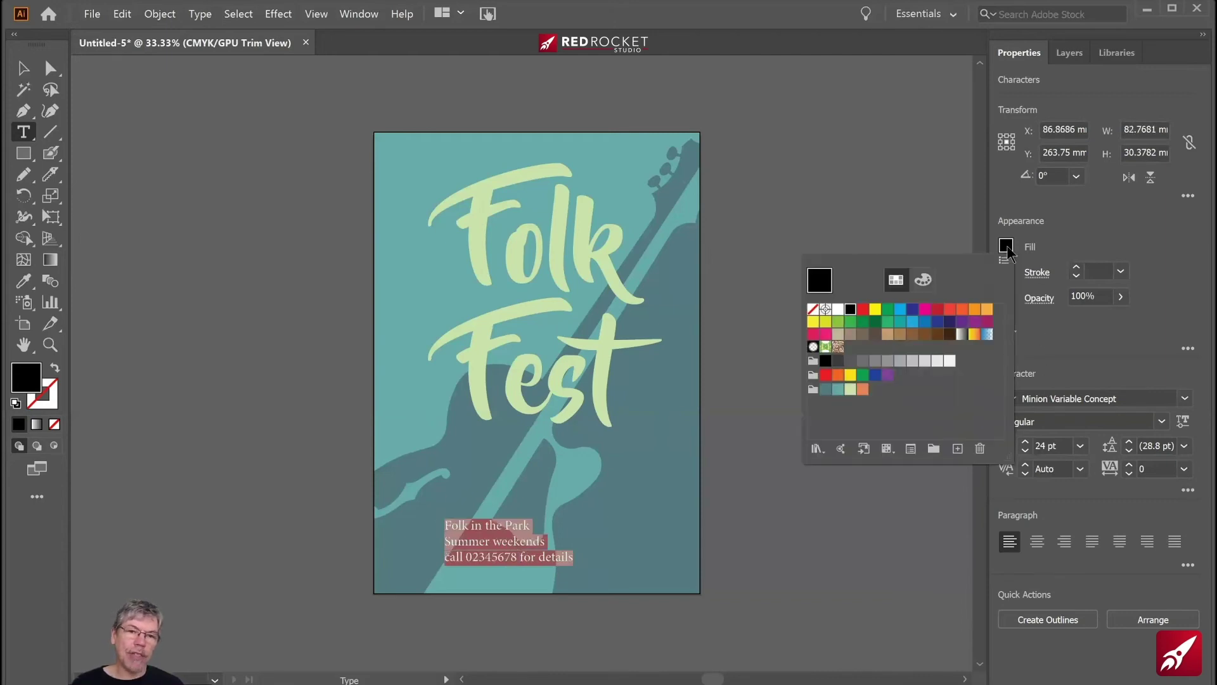
left_click(839, 310)
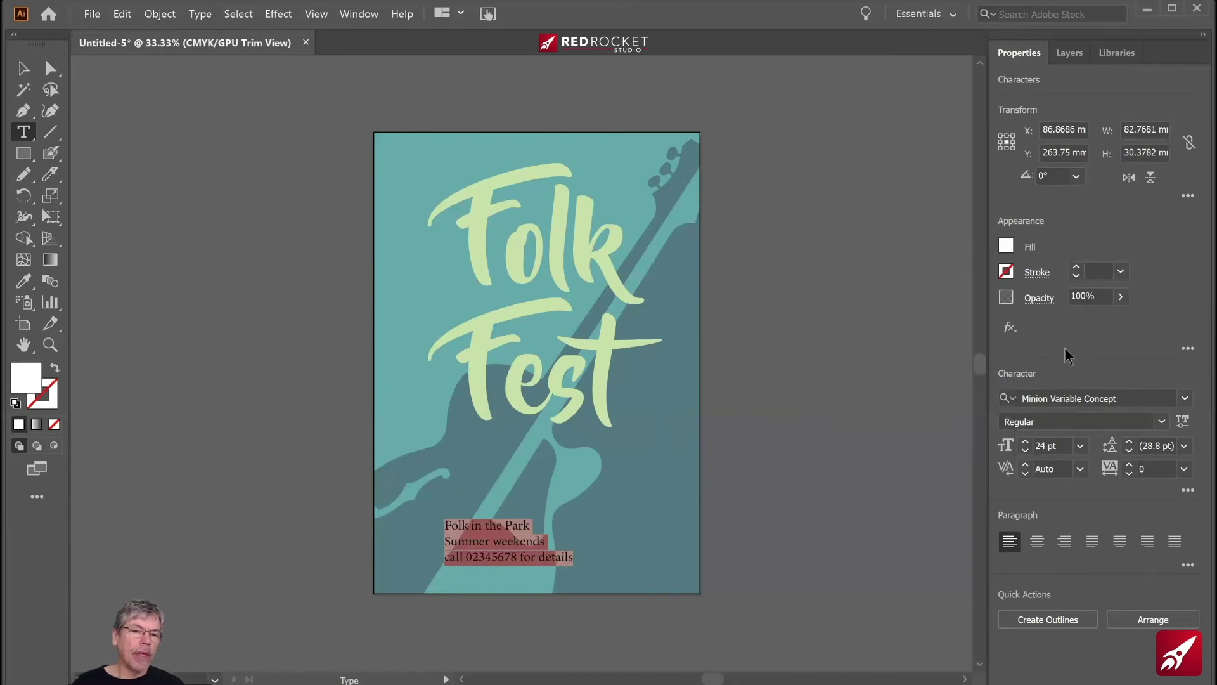
left_click(1064, 543)
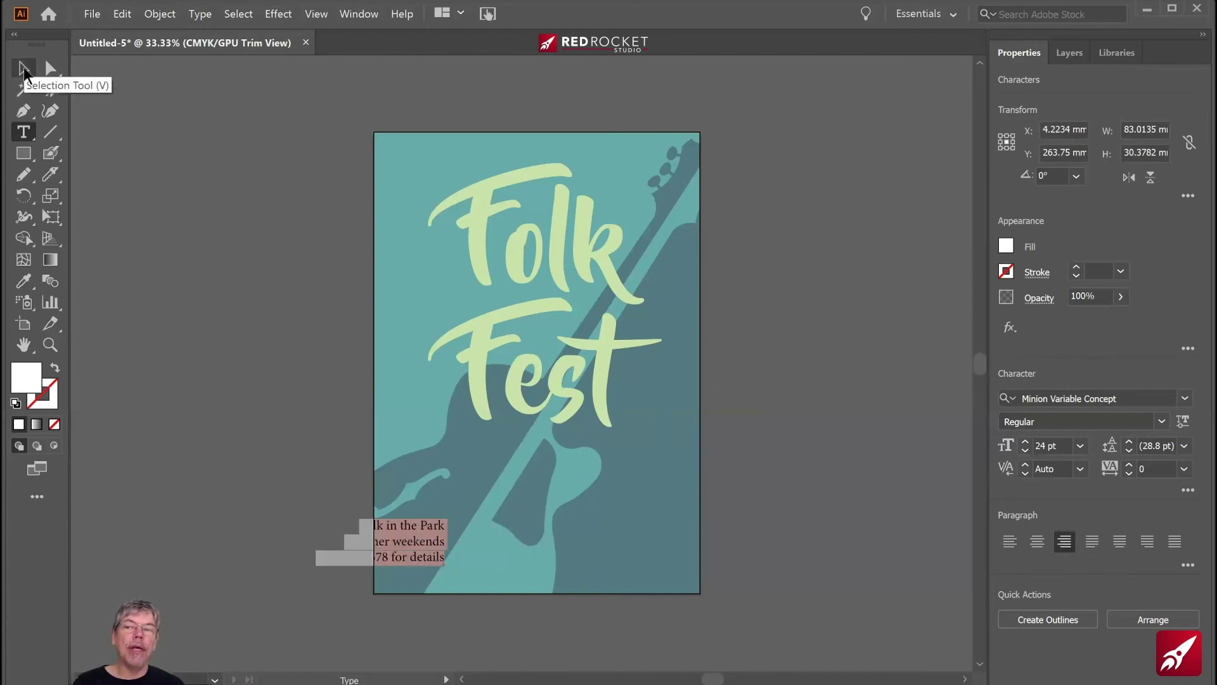
left_click(24, 69)
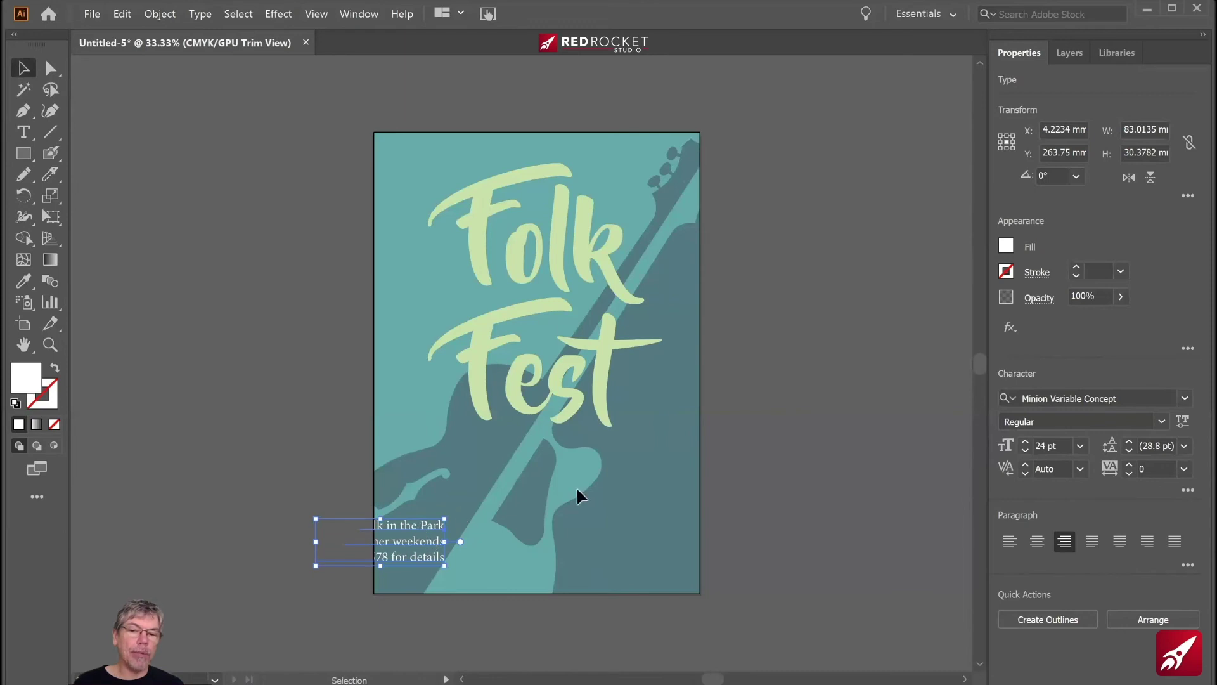
left_click_drag(624, 515, 652, 535)
left_click(823, 531)
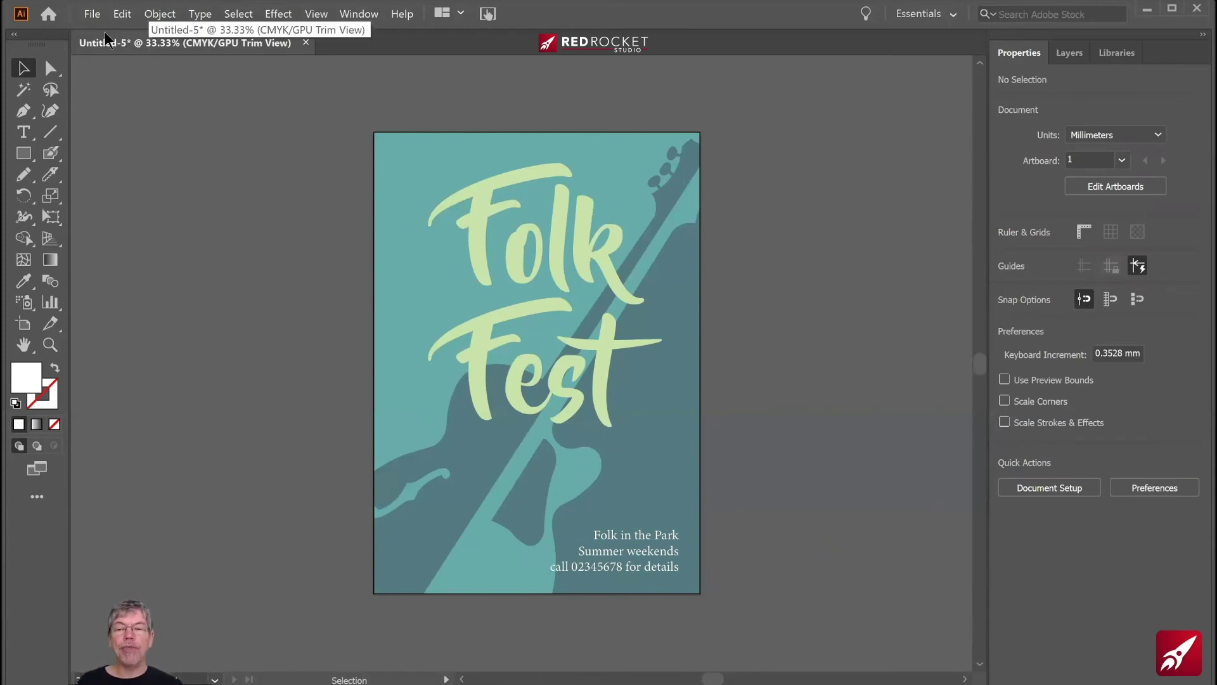
- Save the poster as 'folk poster.ai' with the default Illustrator options
left_click(94, 15)
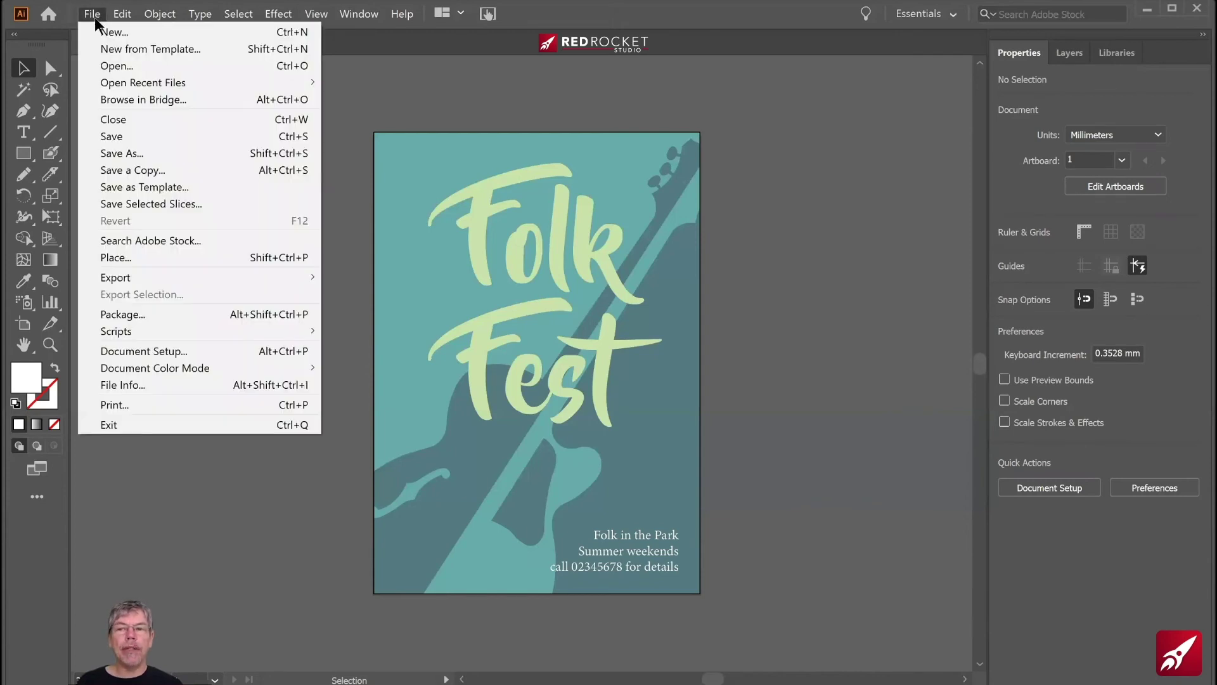
left_click(115, 154)
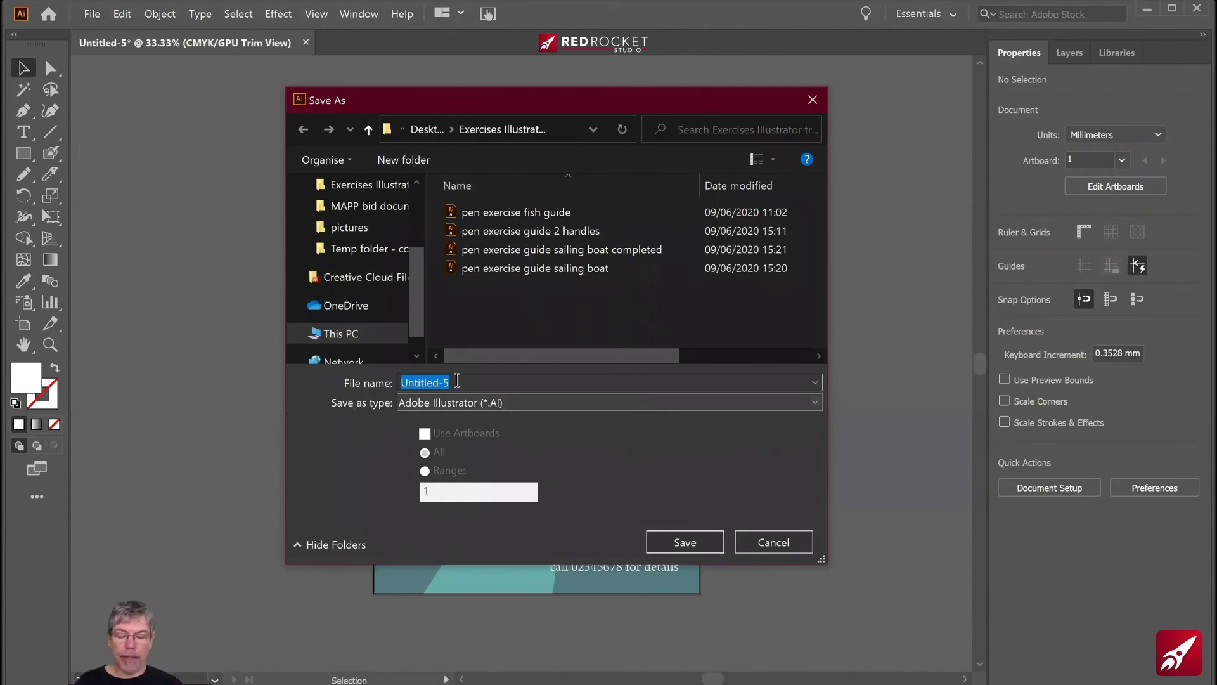
type("folk")
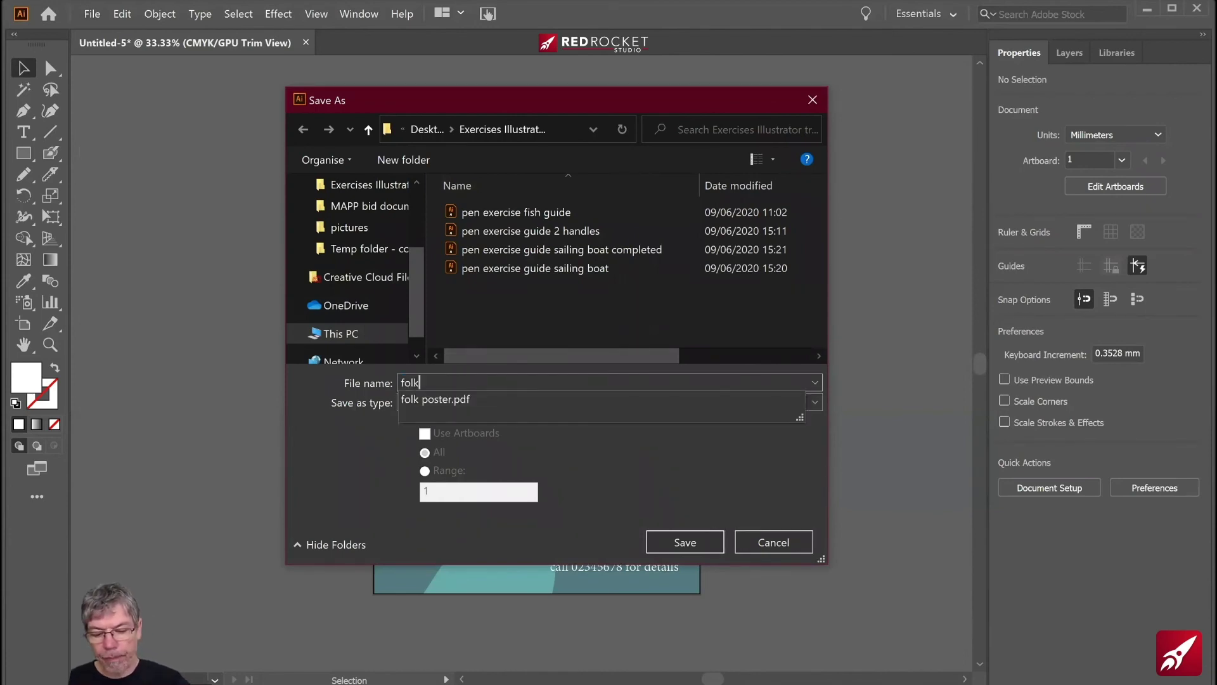
type(" poster")
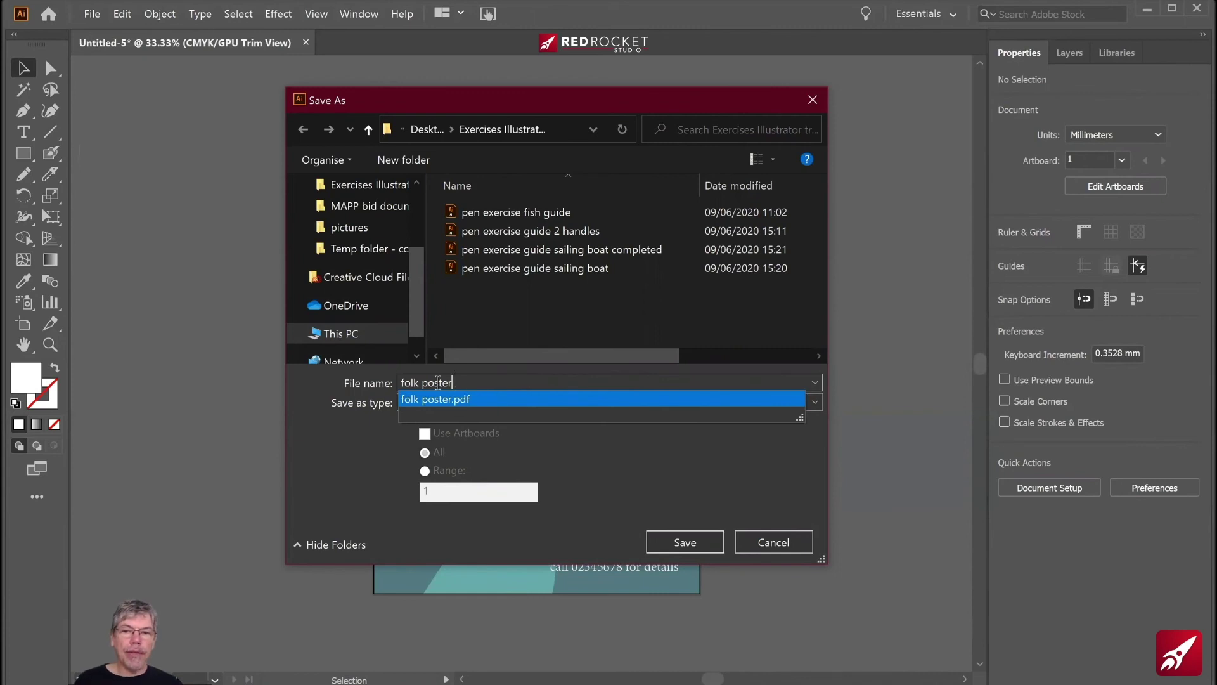
left_click(677, 545)
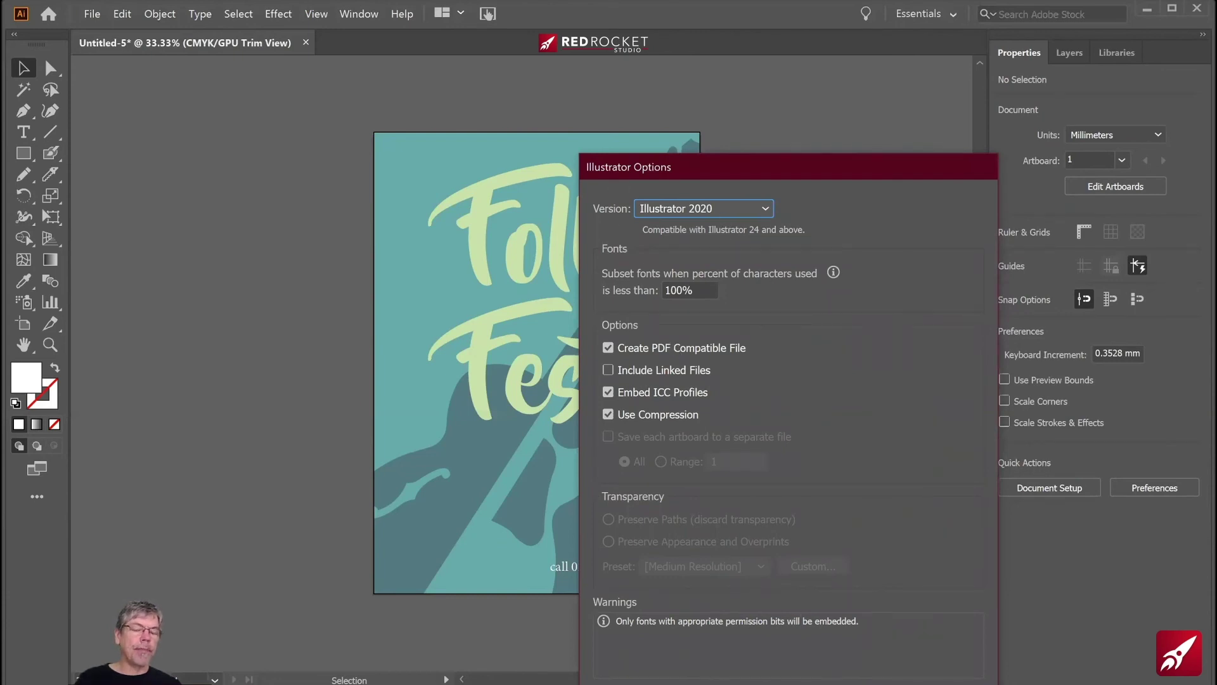
key("Return")
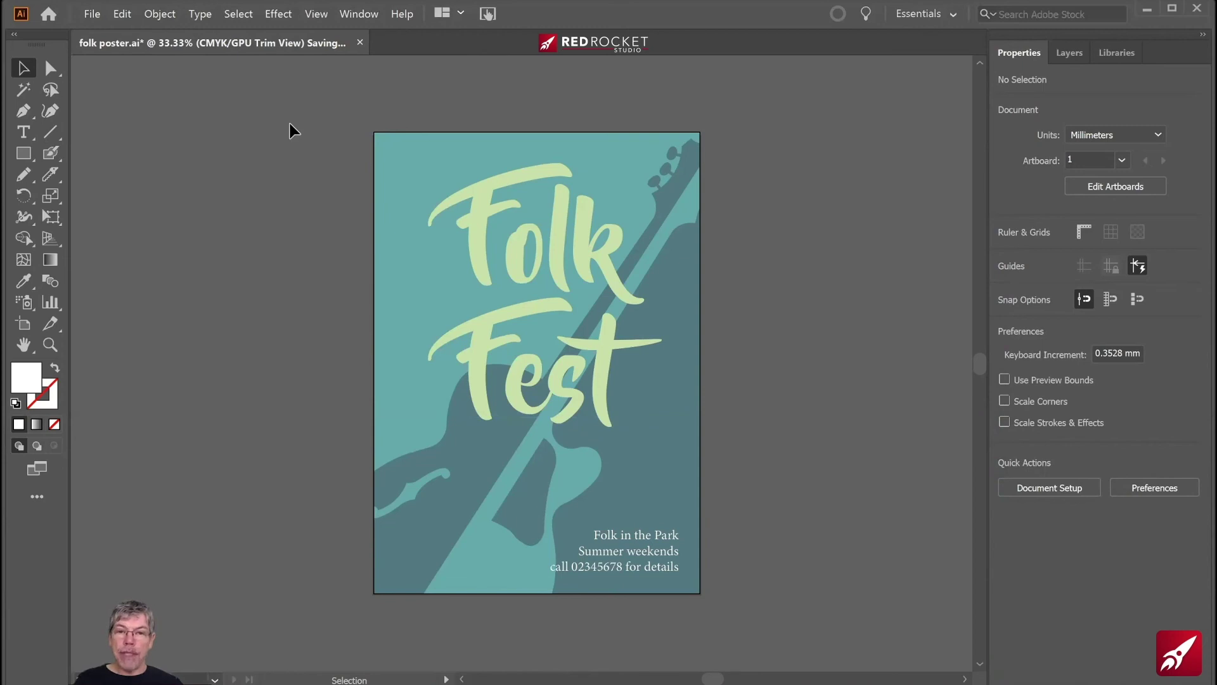
- Save a copy as Adobe PDF, adding the author's name before 'folk poster'
left_click(92, 14)
left_click(128, 153)
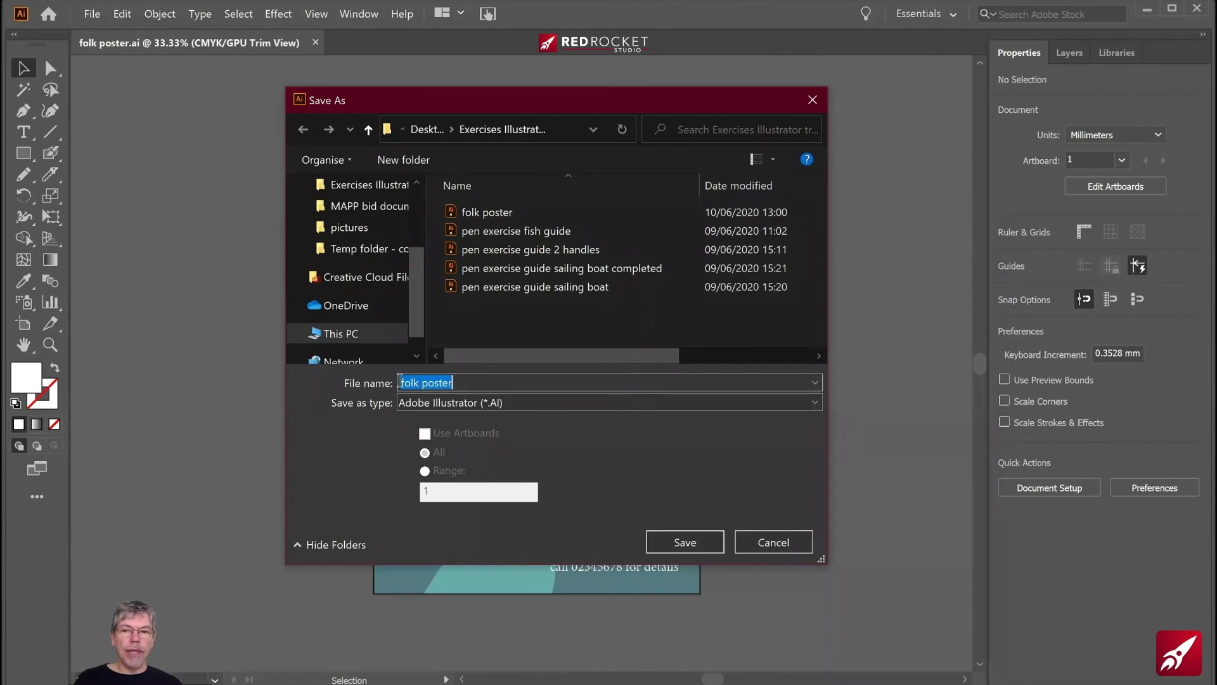
left_click(400, 383)
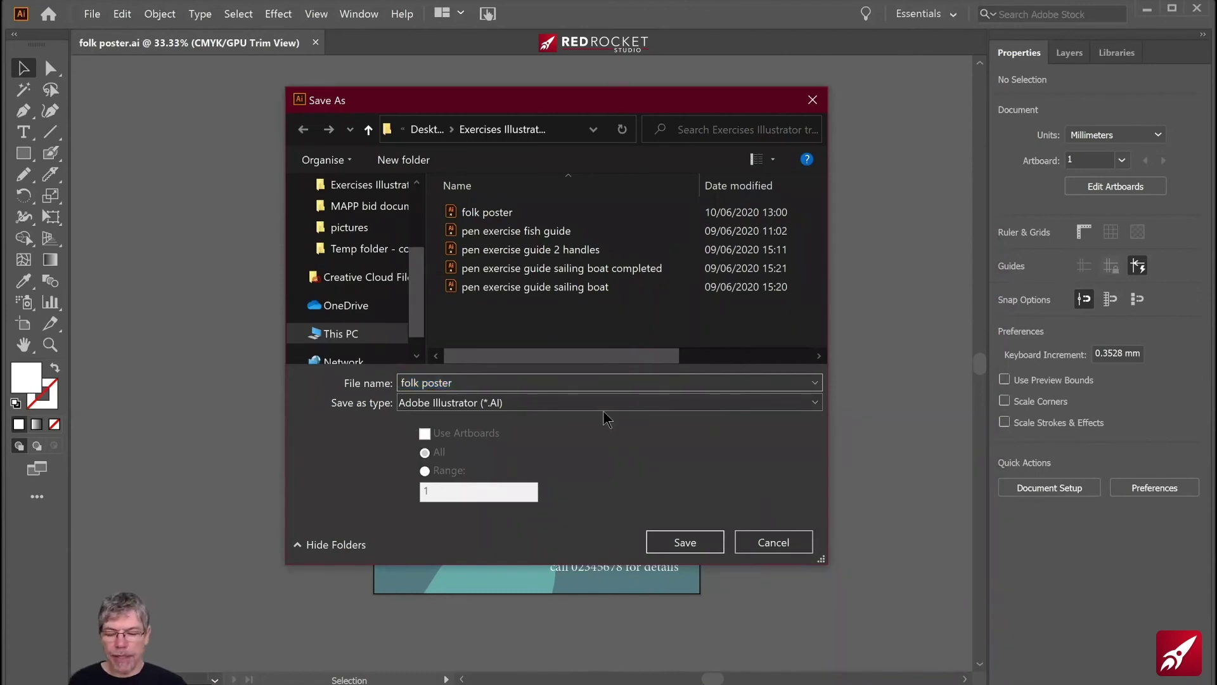
type("Tim ")
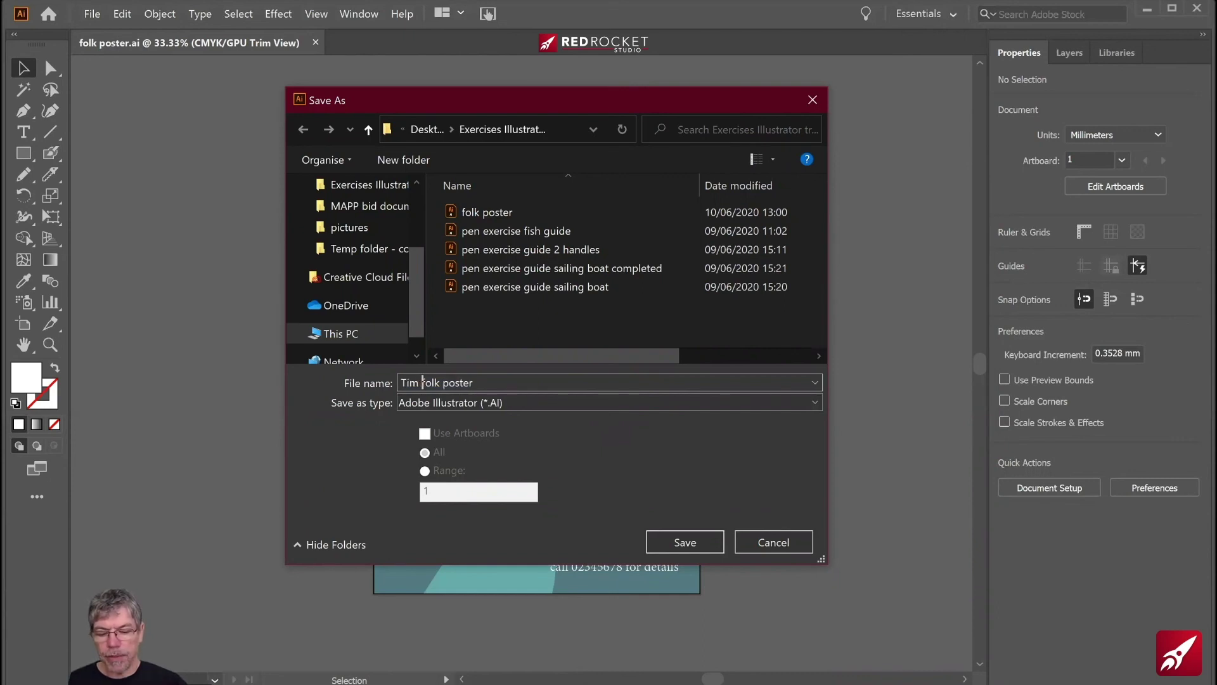
type("Wilson")
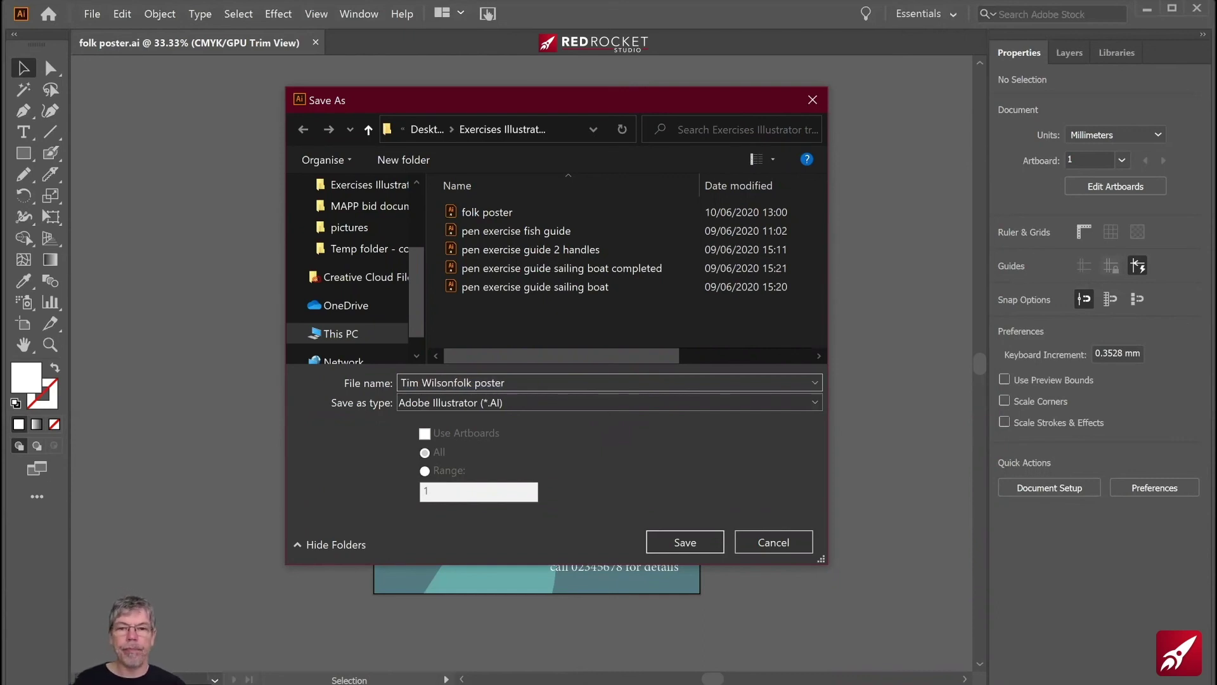
left_click(515, 402)
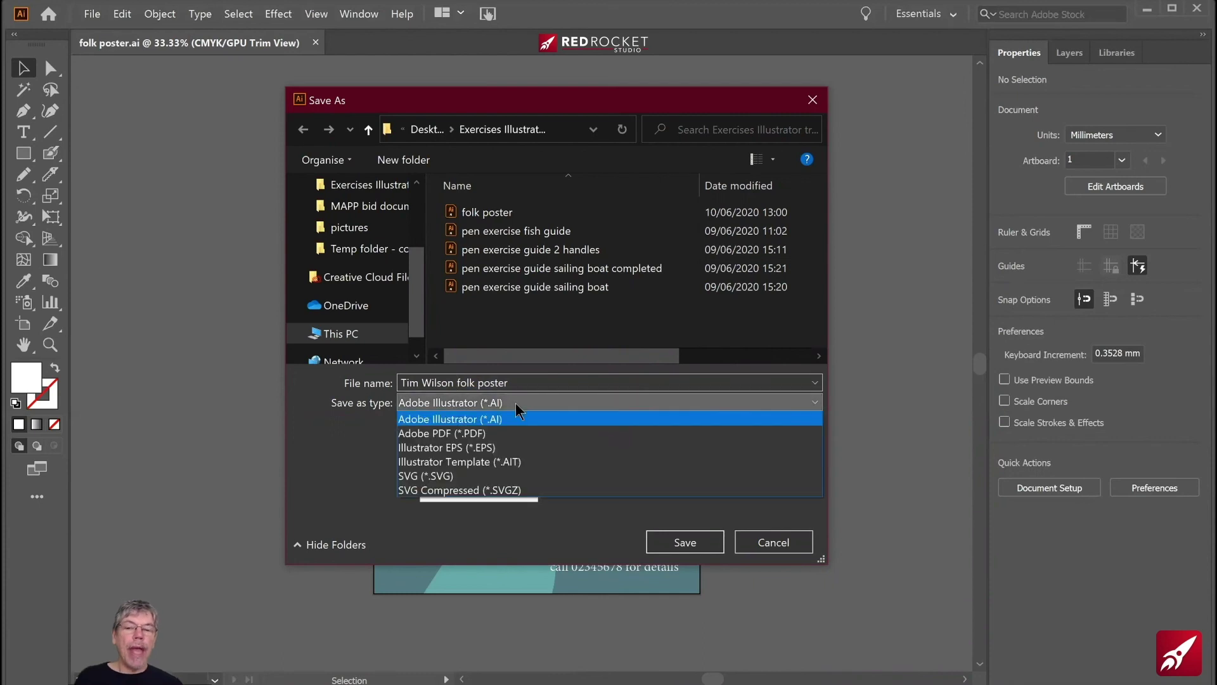
left_click(454, 433)
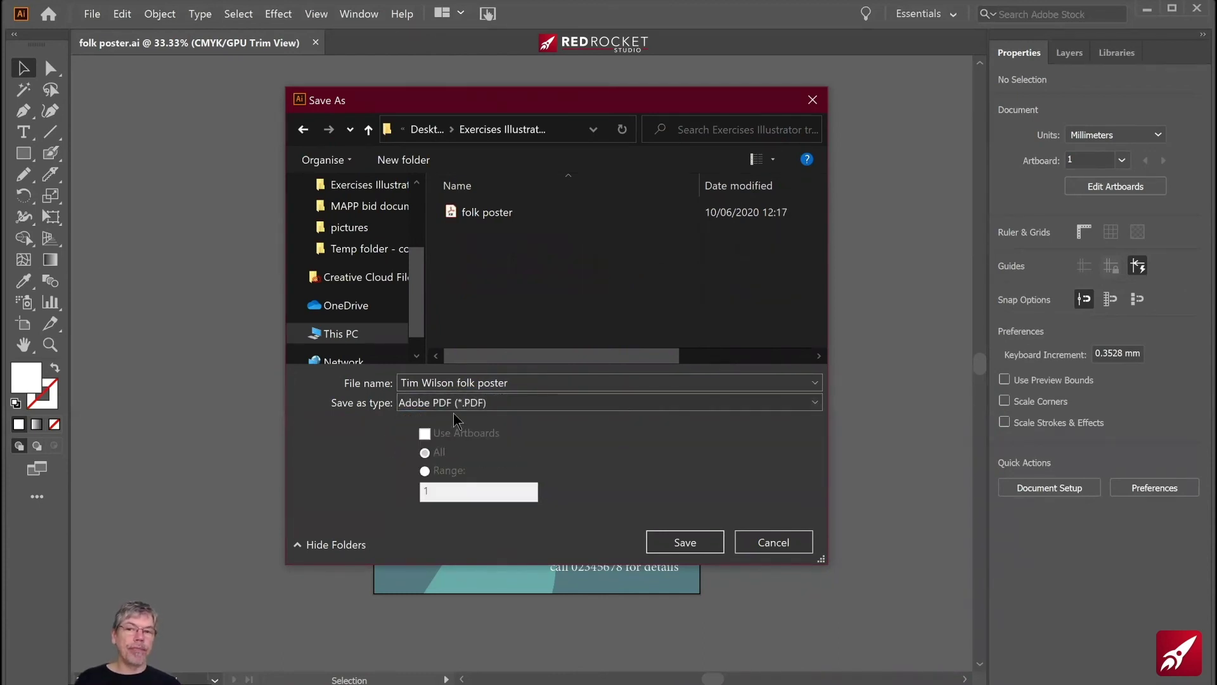
left_click(683, 539)
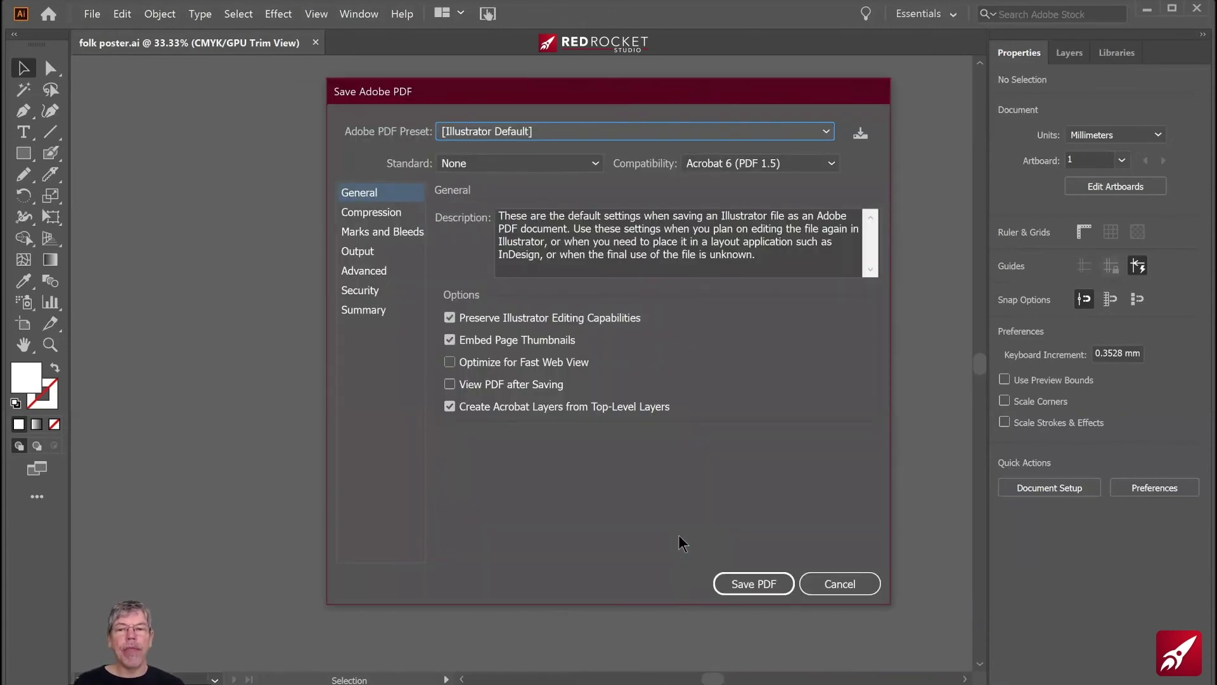
- Save the PDF with [High Quality Print], document bleed settings and all printer's marks
left_click(530, 133)
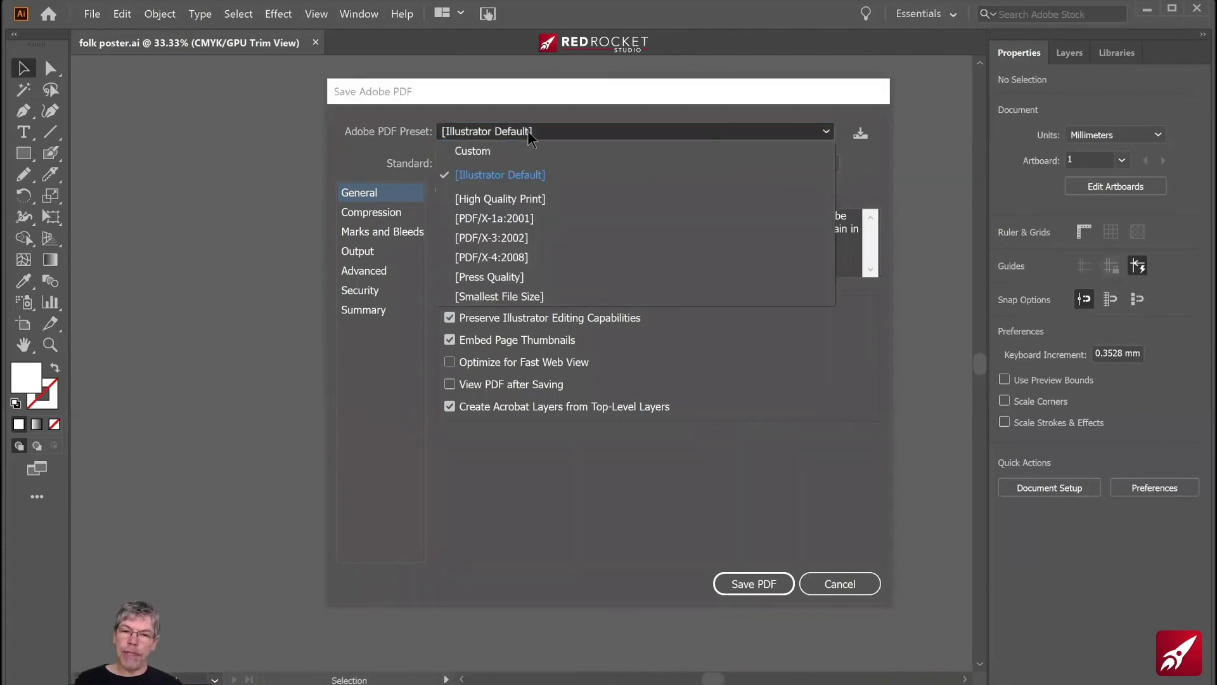
left_click(525, 199)
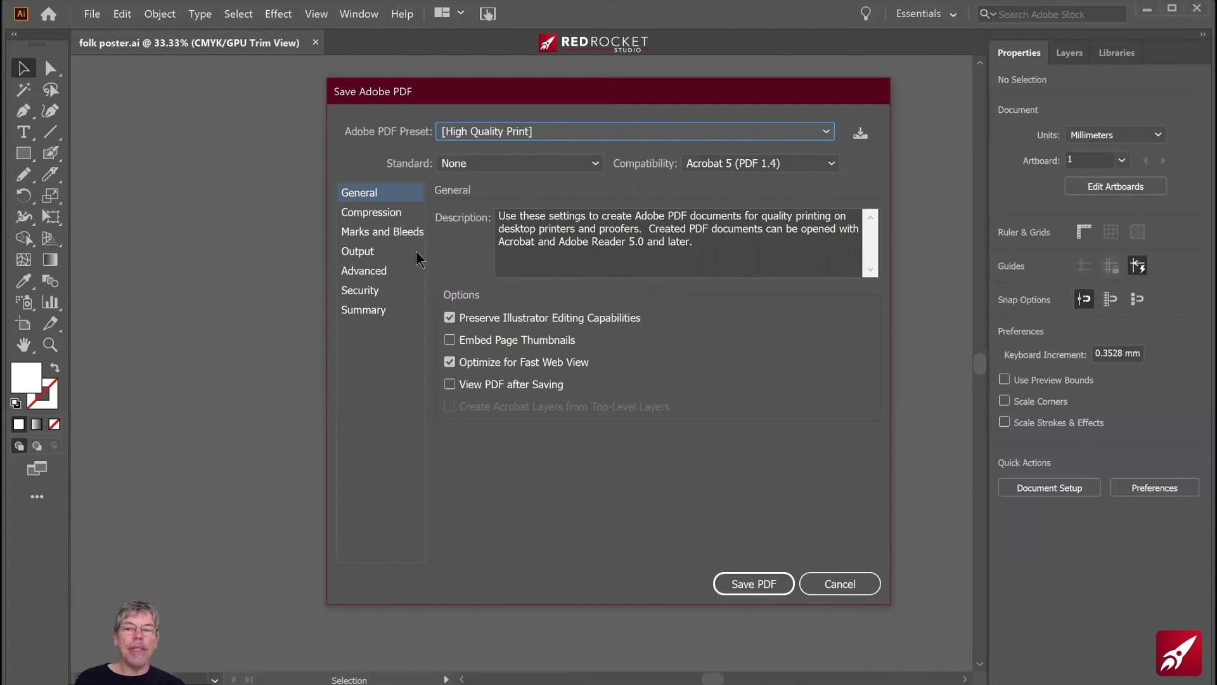
left_click(382, 232)
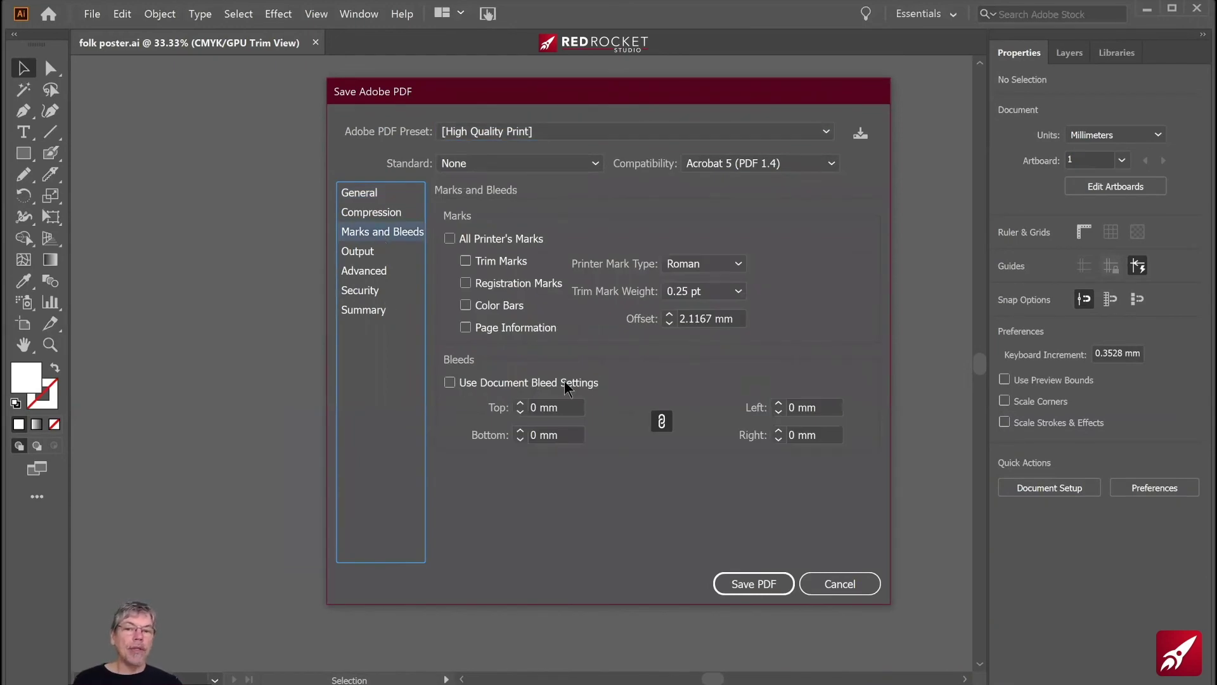
left_click(450, 383)
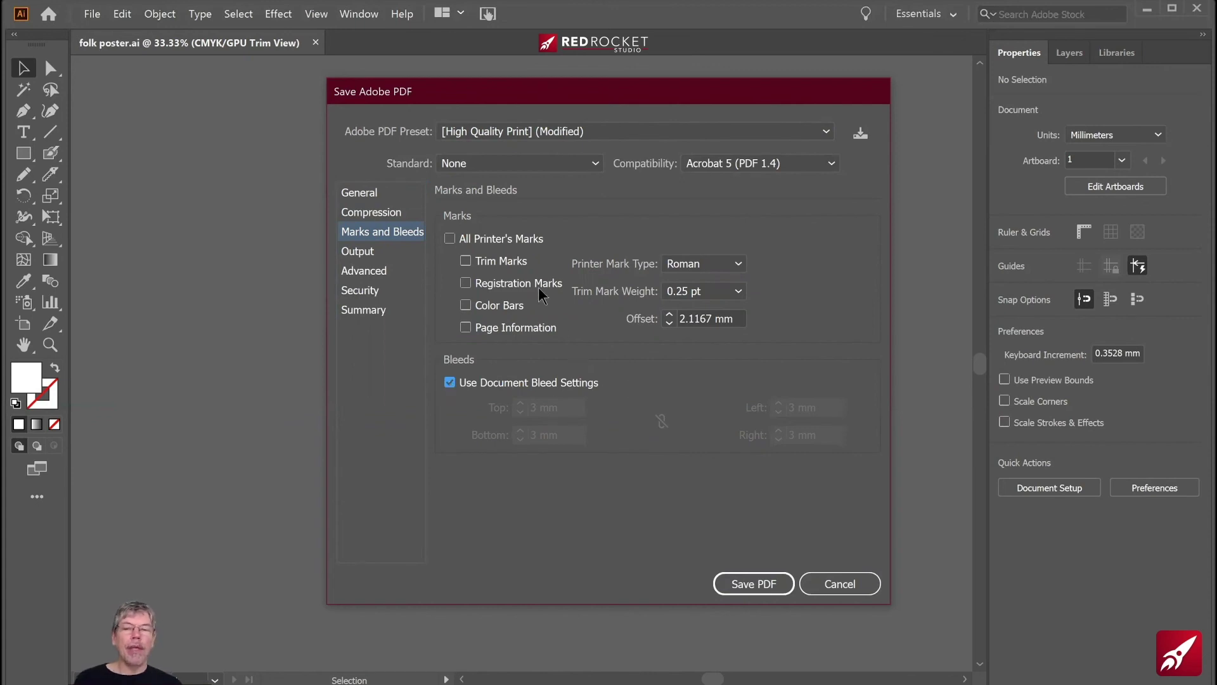
left_click(449, 240)
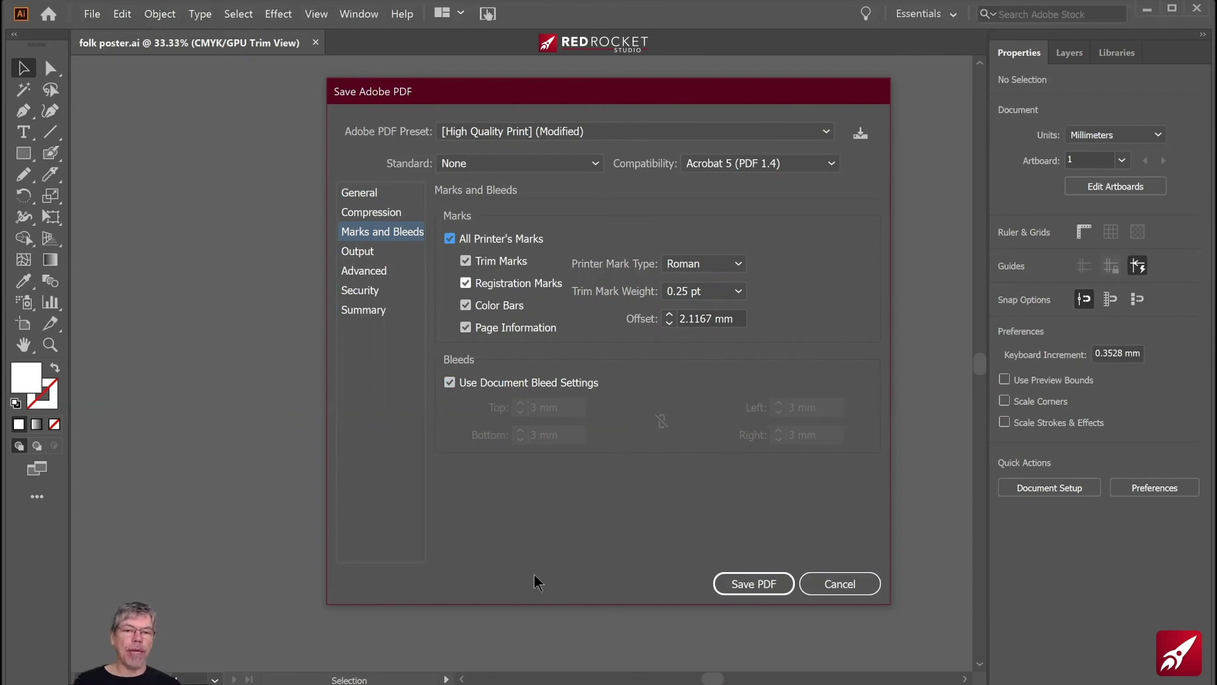
left_click(743, 584)
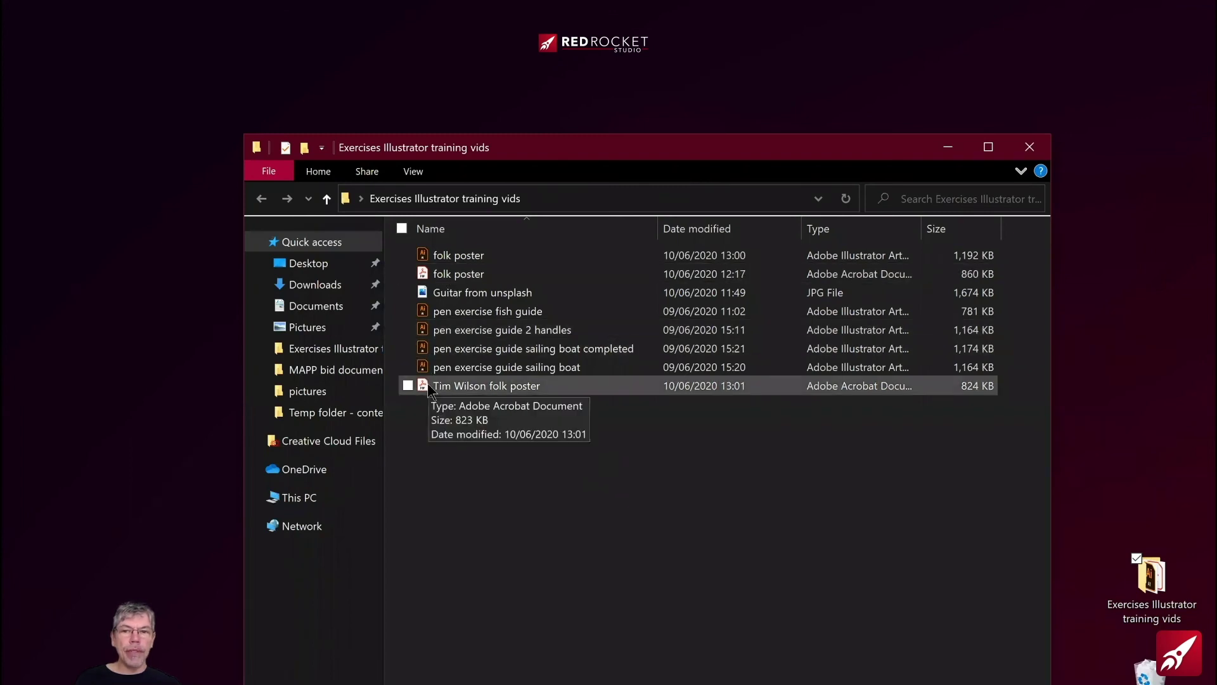
- Open the newly saved poster PDF from the exercises folder in Acrobat
left_click(429, 388)
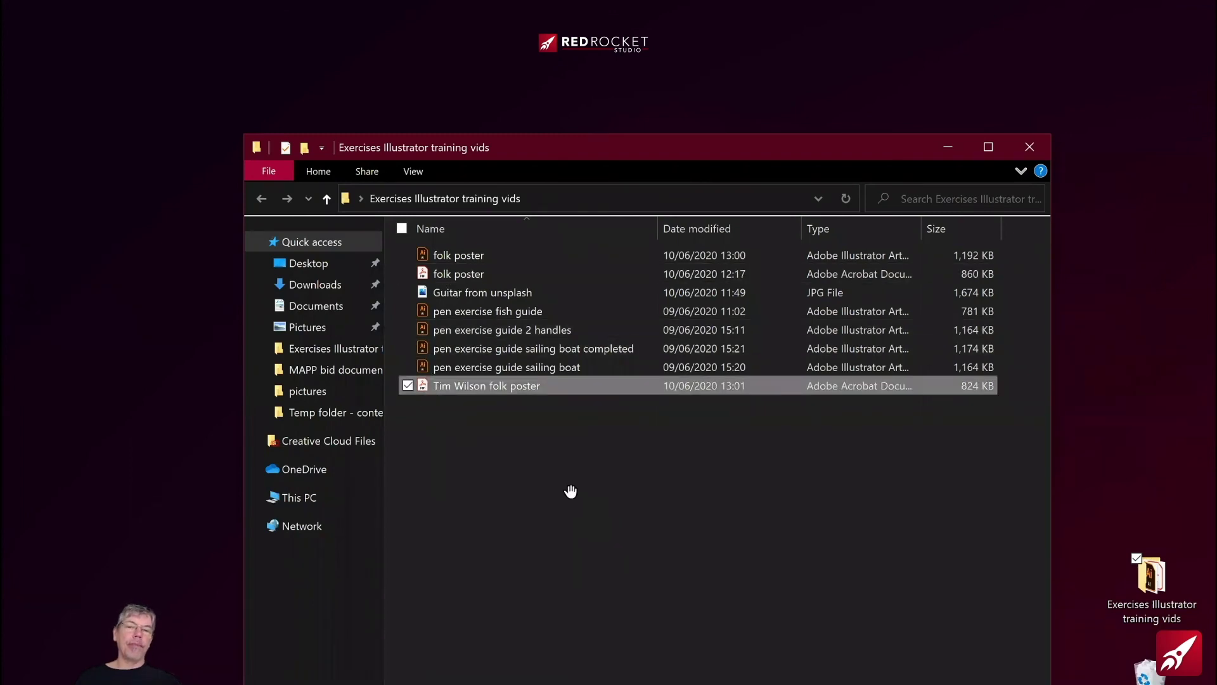
key("Return")
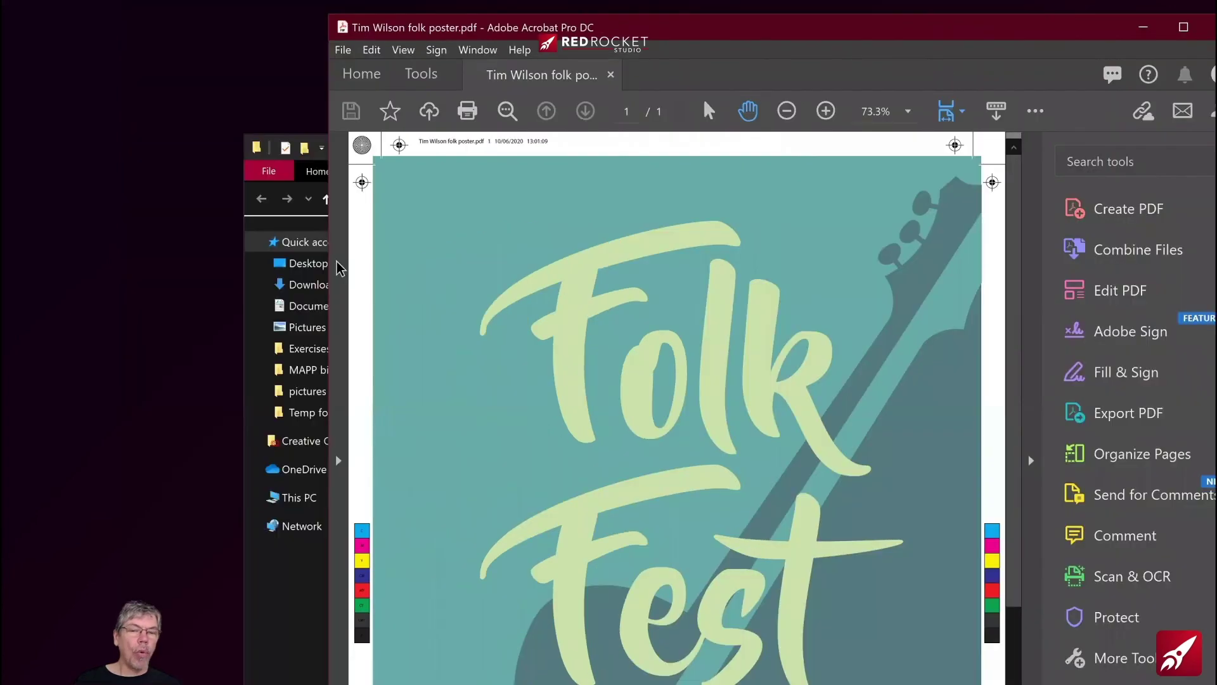
- Zoom the PDF view out from 73.3% to 53.5% to show the printer's marks
left_click(787, 112)
left_click(788, 112)
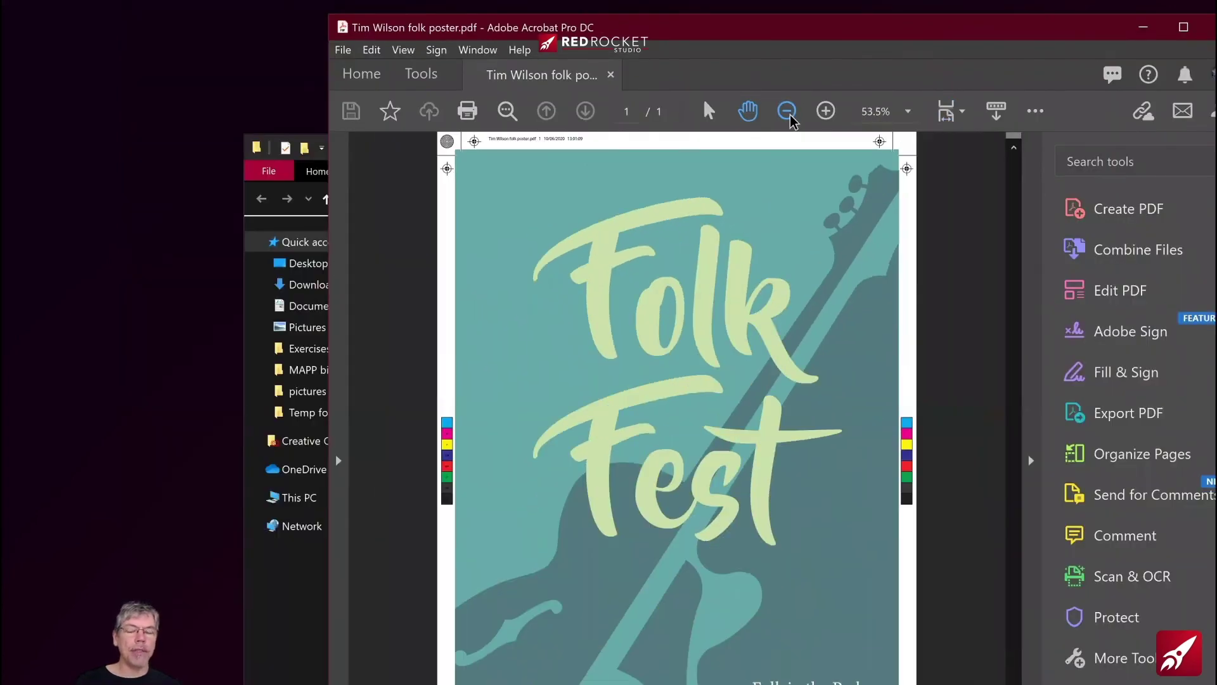